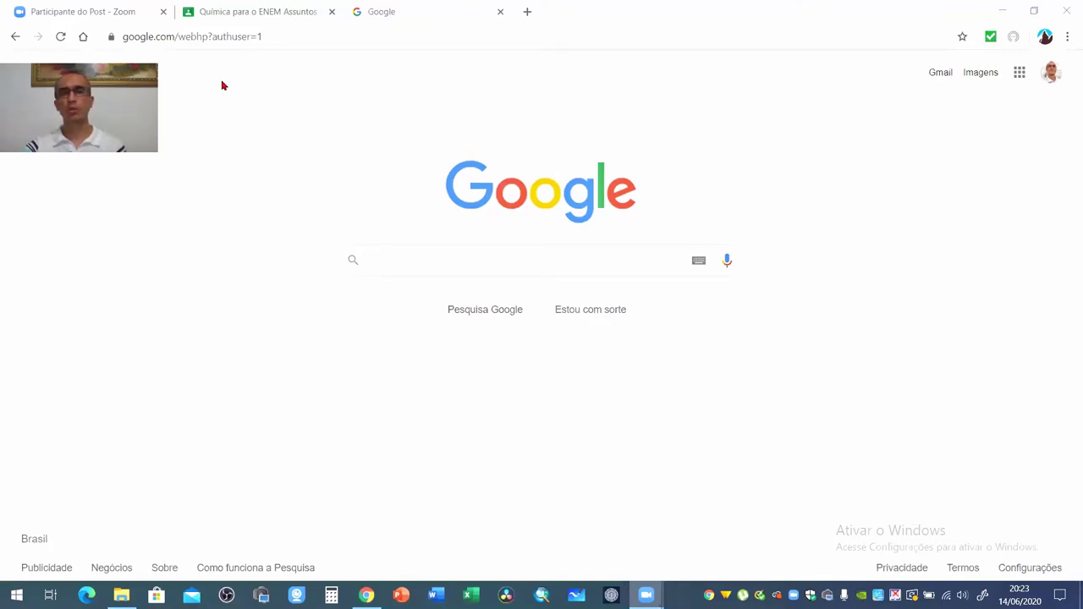
- Open the full list of Google products from the Google home page's apps collection
left_click(1018, 77)
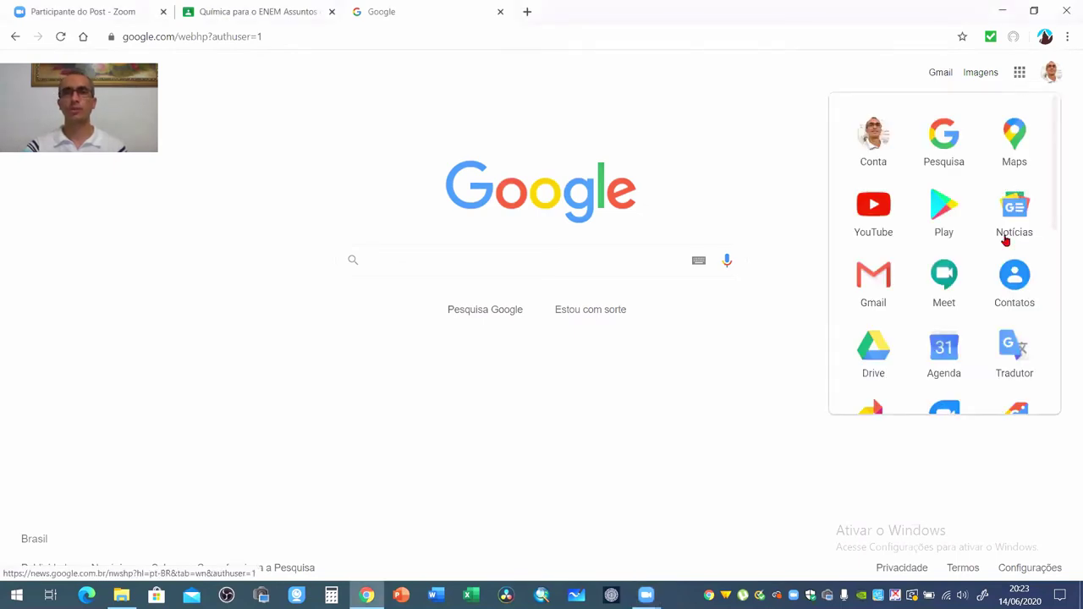
scroll(974, 216, "down", 5)
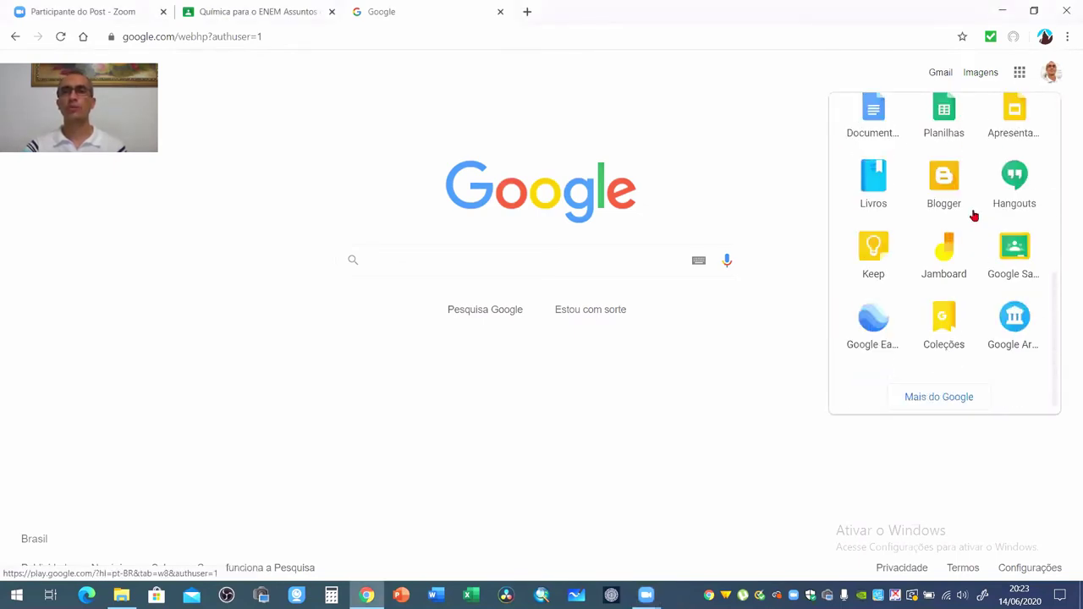
scroll(967, 227, "up", 5)
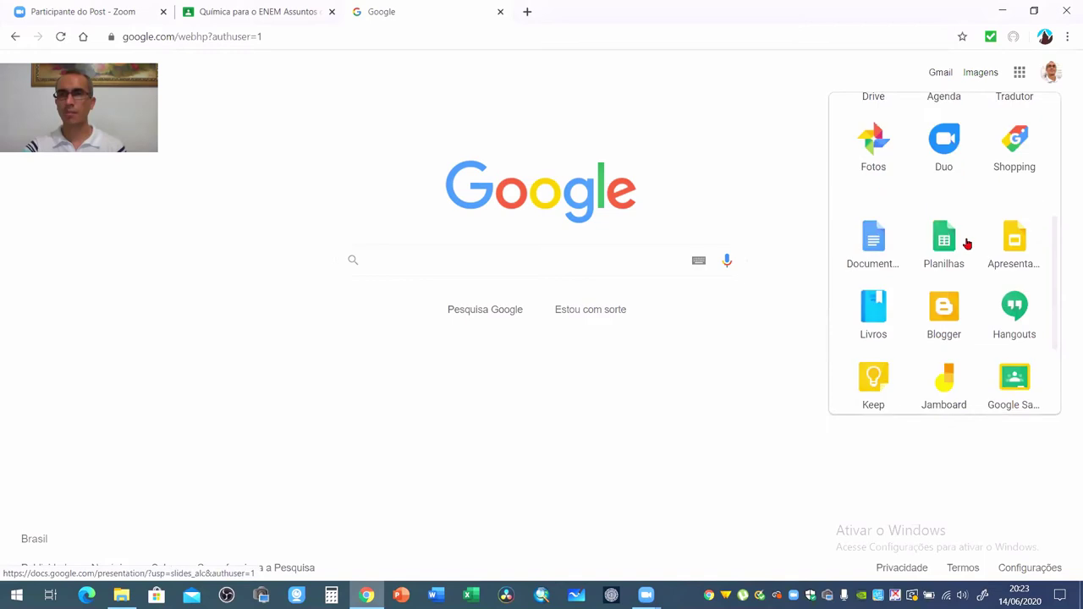
scroll(960, 259, "down", 5)
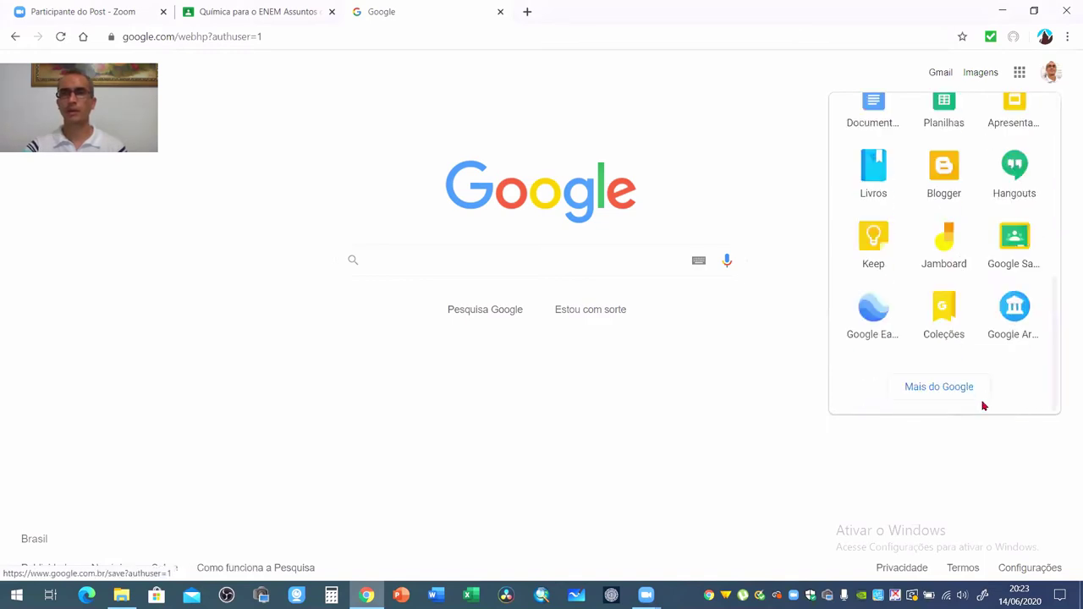
left_click(946, 389)
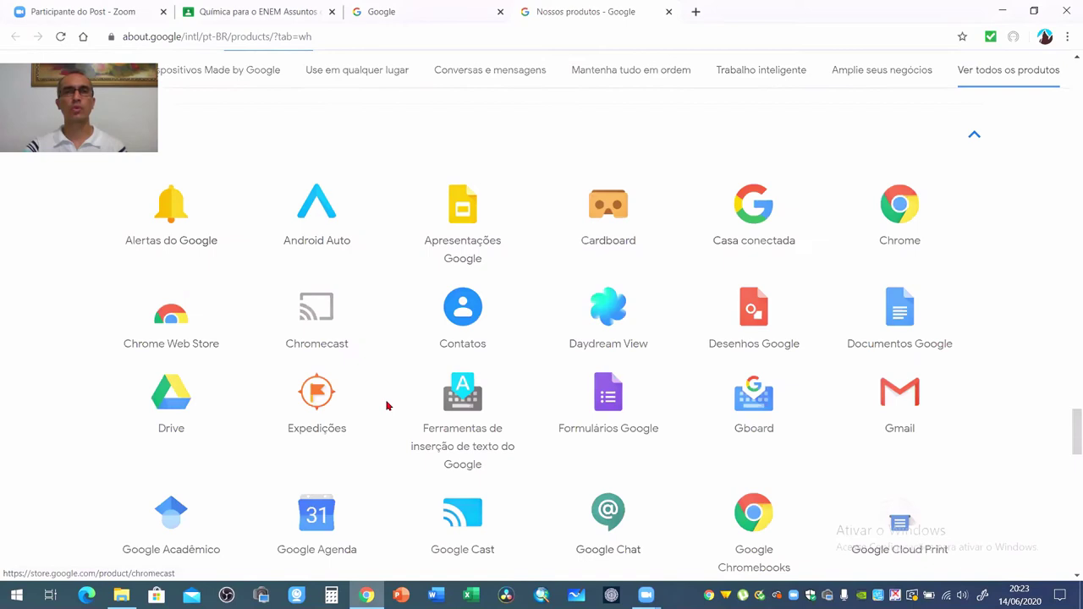
- Go to the personal version of Formulários Google from the product list and switch to the other Google account
scroll(448, 342, "down", 12)
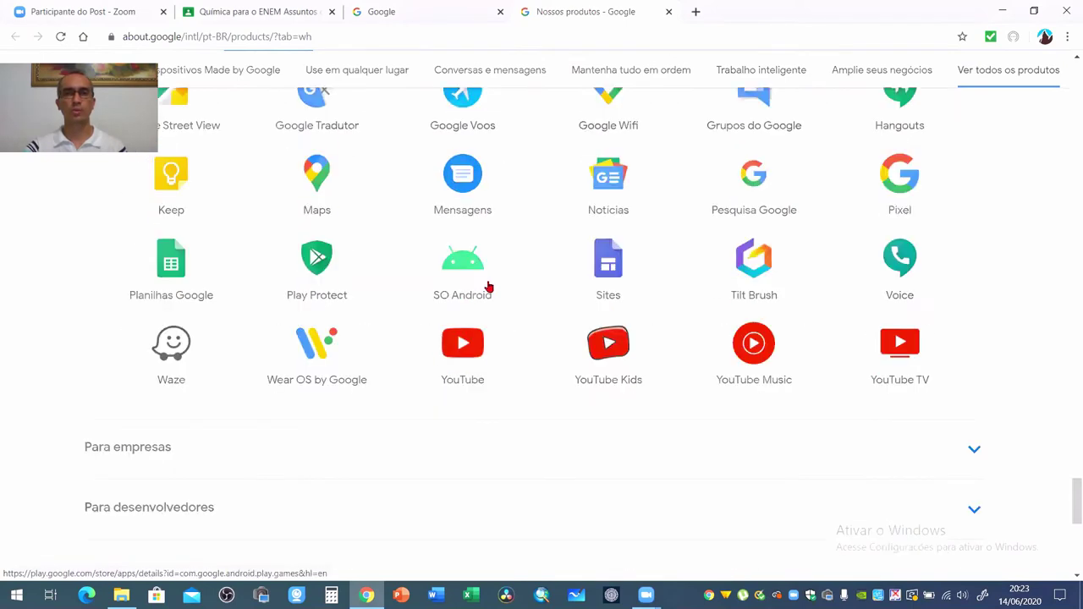
scroll(488, 280, "up", 10)
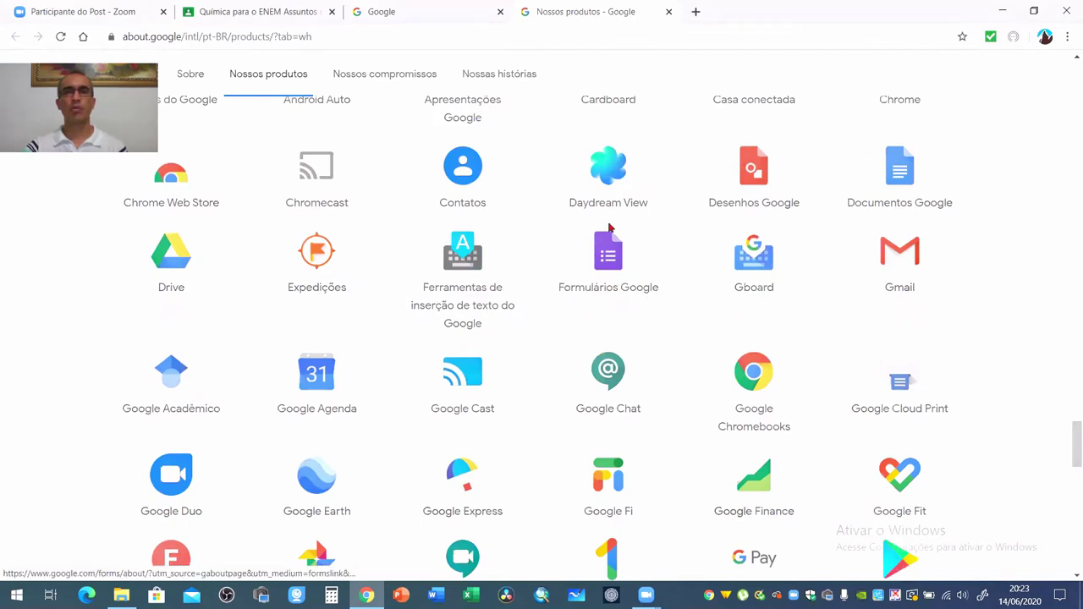
left_click(603, 265)
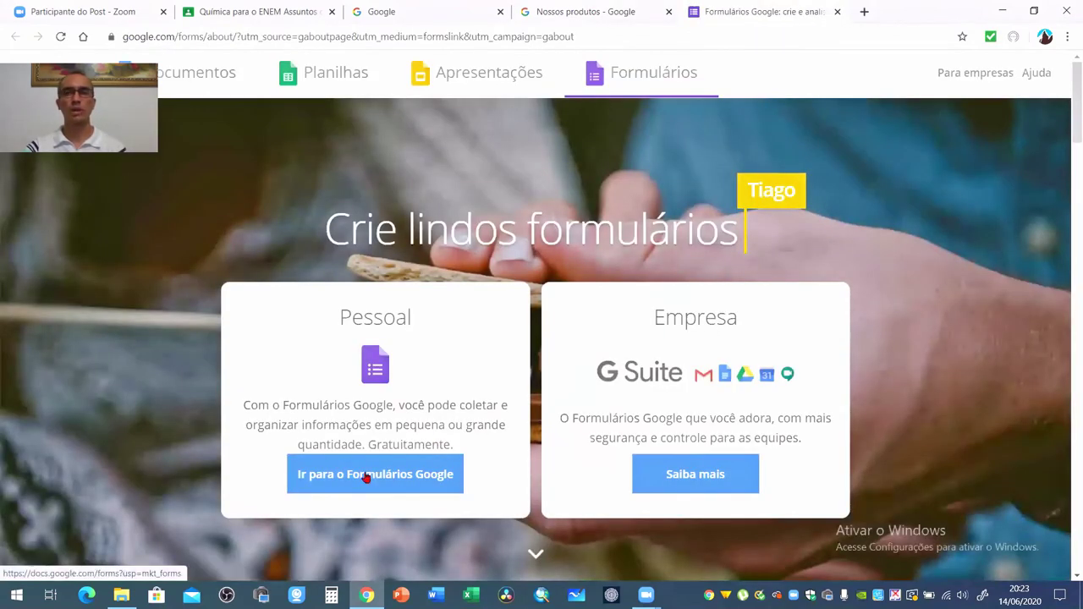
left_click(365, 475)
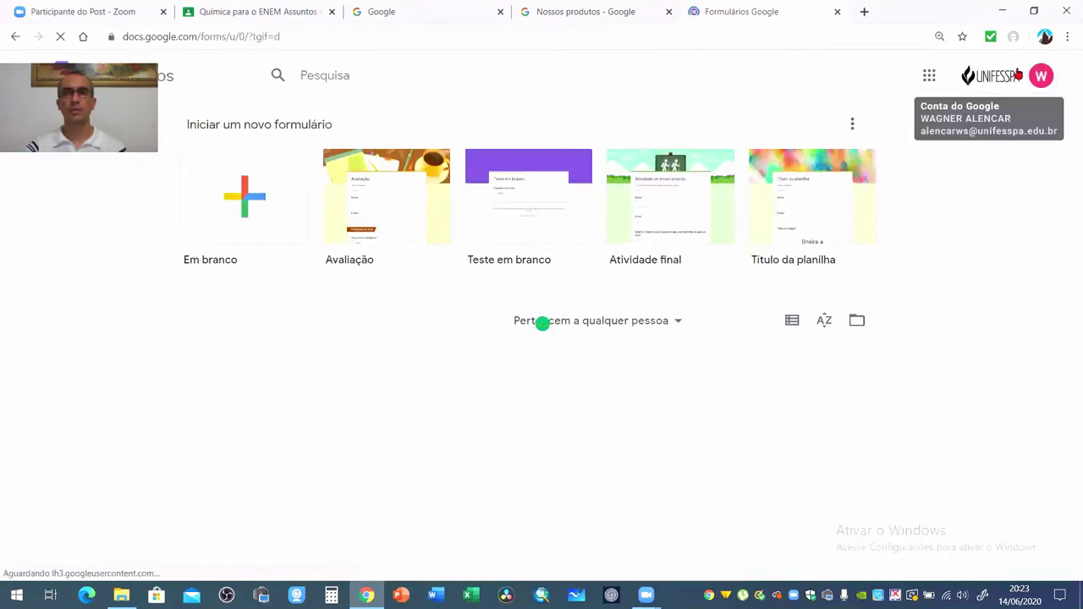
left_click(1018, 76)
left_click(902, 321)
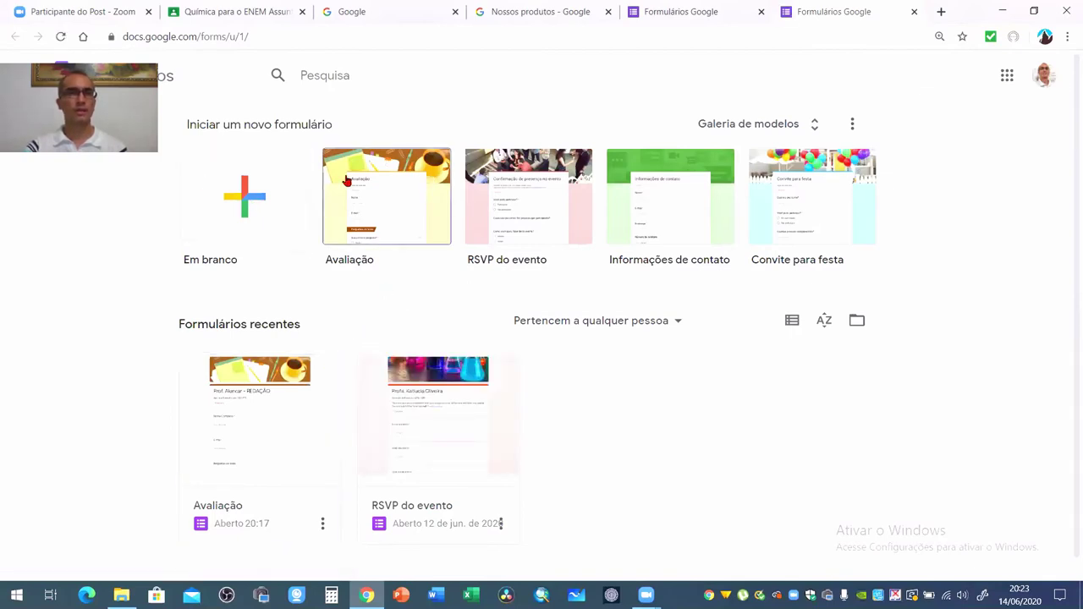
- Create a new form from the Avaliação template in the Educação section of the template gallery
left_click(811, 124)
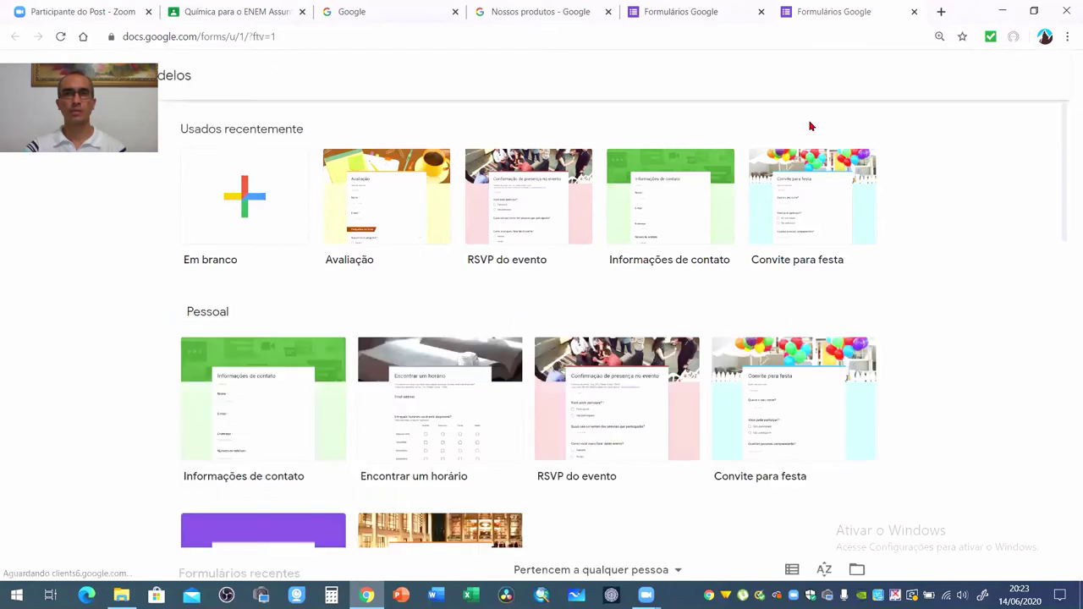
scroll(730, 290, "down", 10)
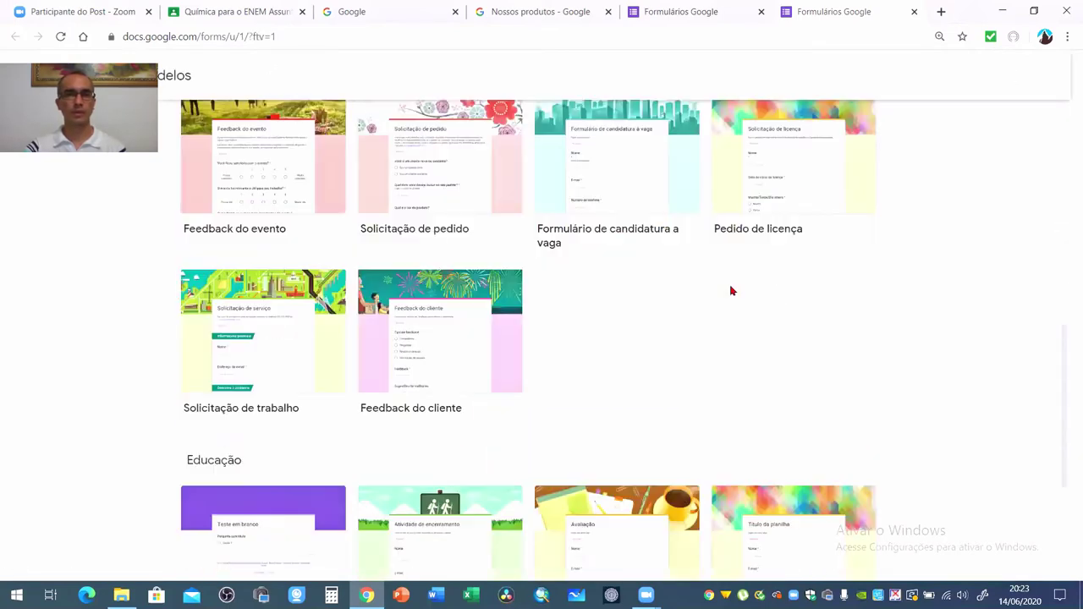
scroll(724, 297, "up", 1)
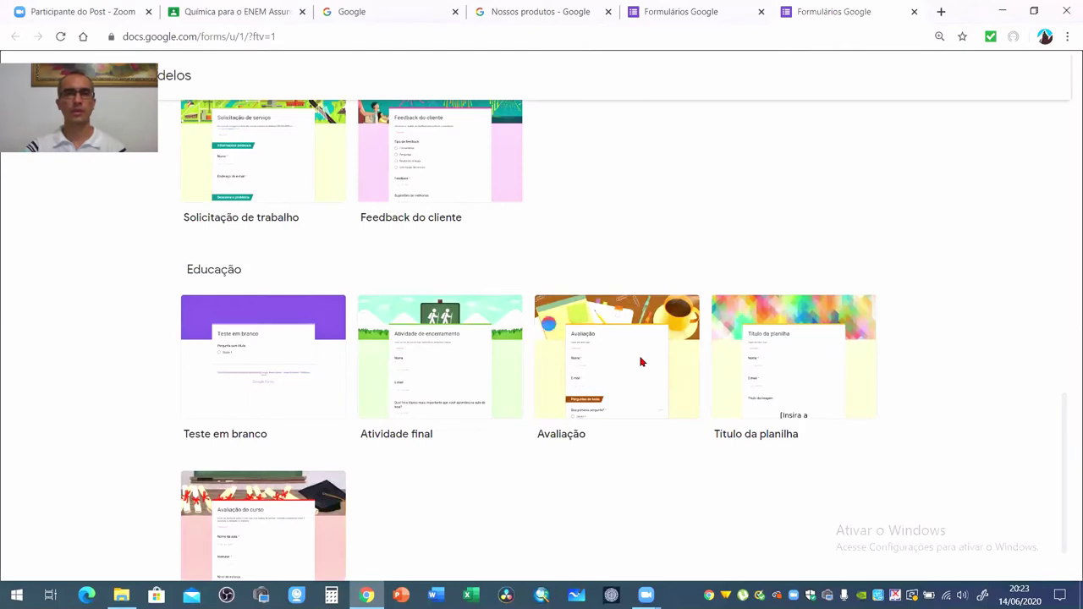
left_click(641, 362)
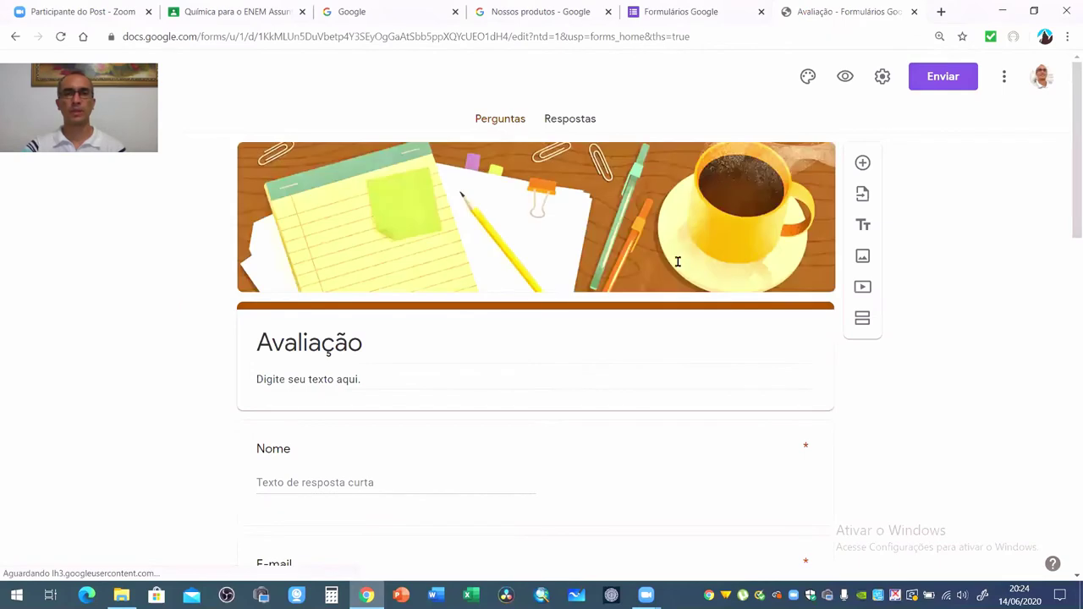
- Replace the form's title with "Prof.", the teacher's surname and "- REDAÇÃO"
scroll(462, 290, "down", 10)
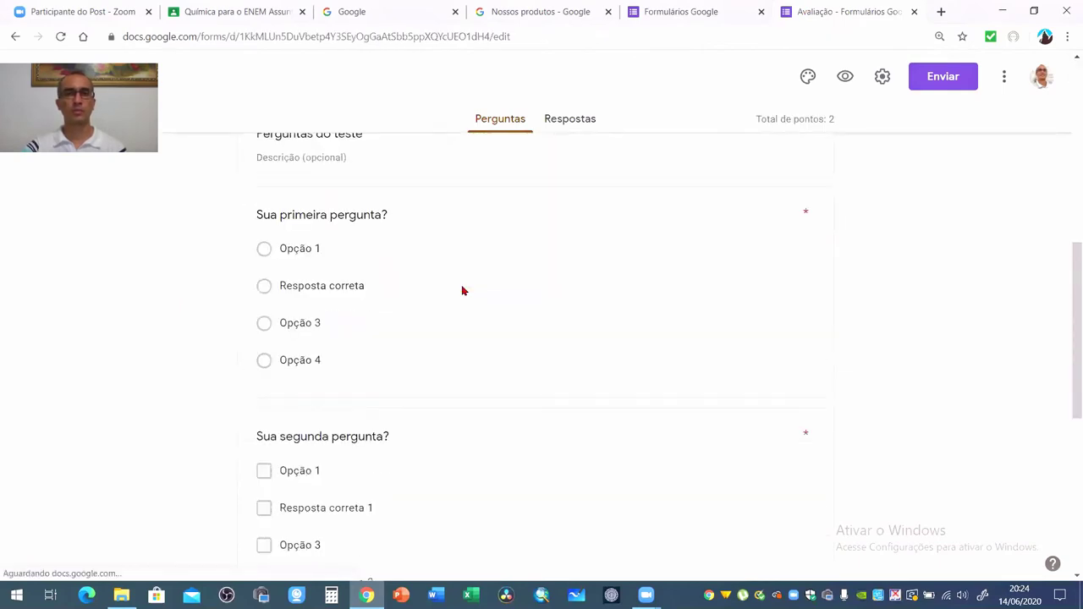
scroll(462, 290, "up", 15)
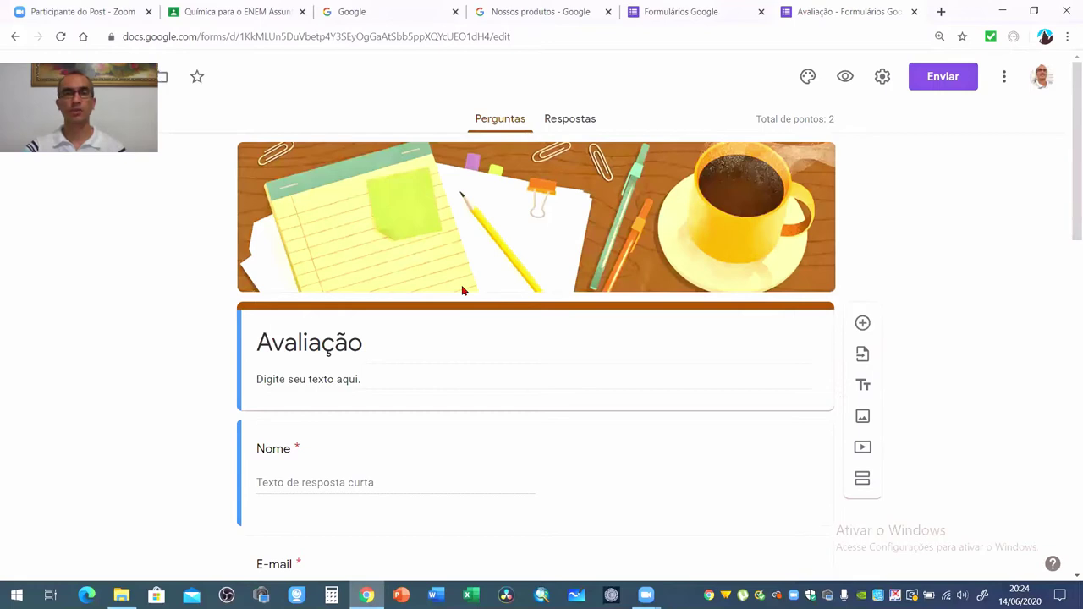
scroll(462, 290, "down", 2)
scroll(462, 290, "up", 2)
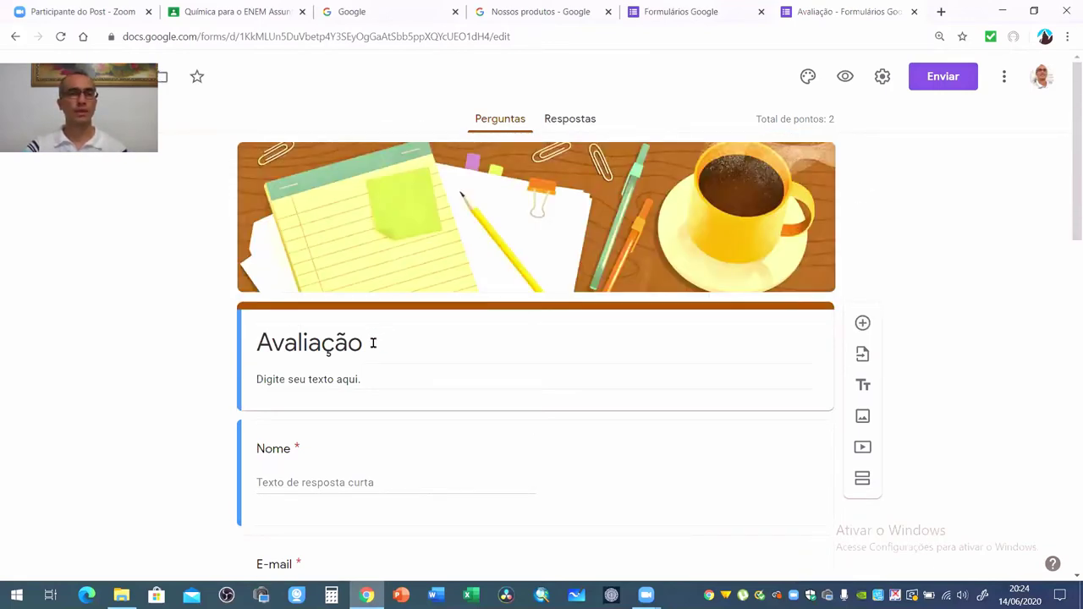
double_click(280, 342)
type("Pro")
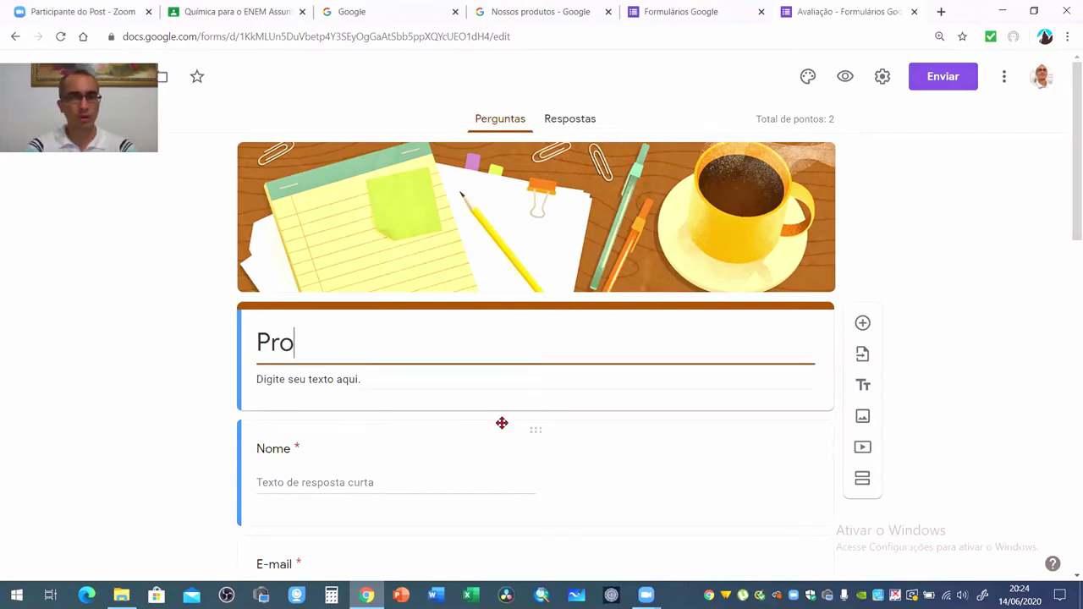
type("f. Alencar | REDAÇÃO")
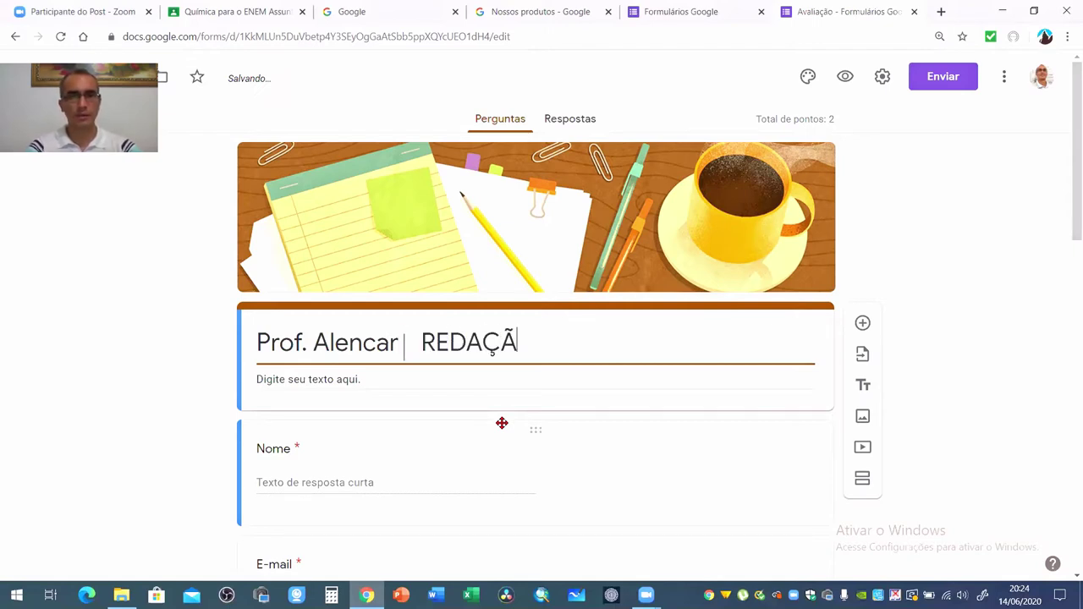
- Replace the form's description with "Aqui sua Redação vale 1000 PTS!!!"
triple_click(385, 381)
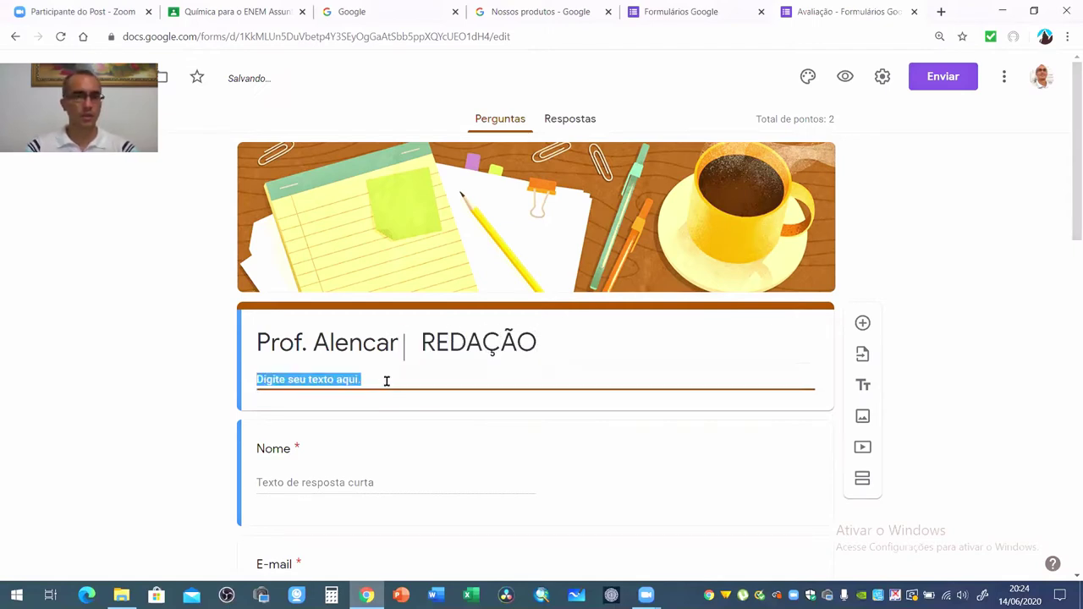
type("A")
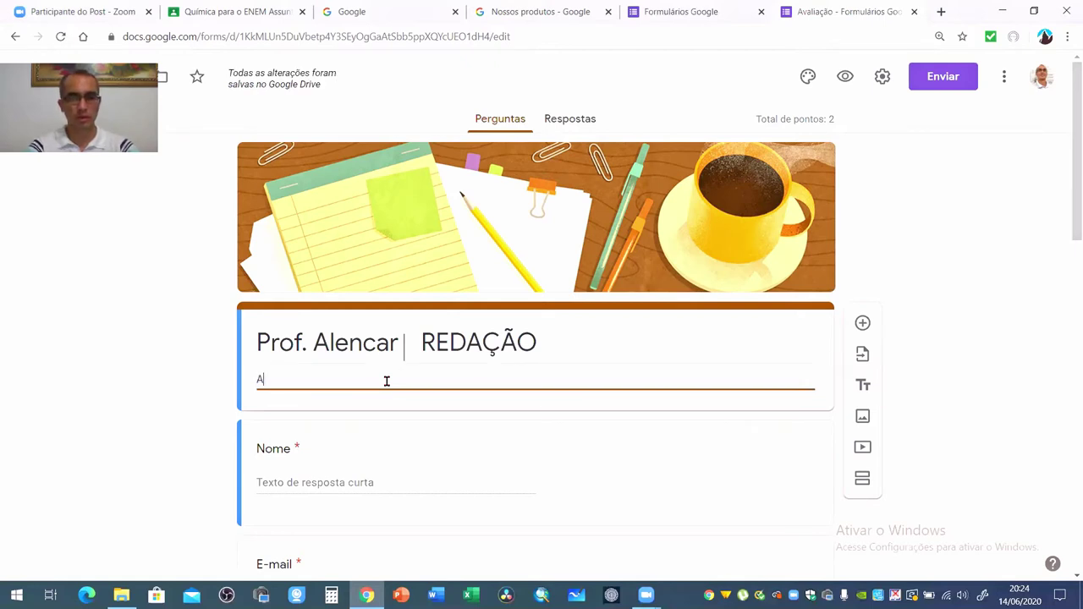
type("qui sua R")
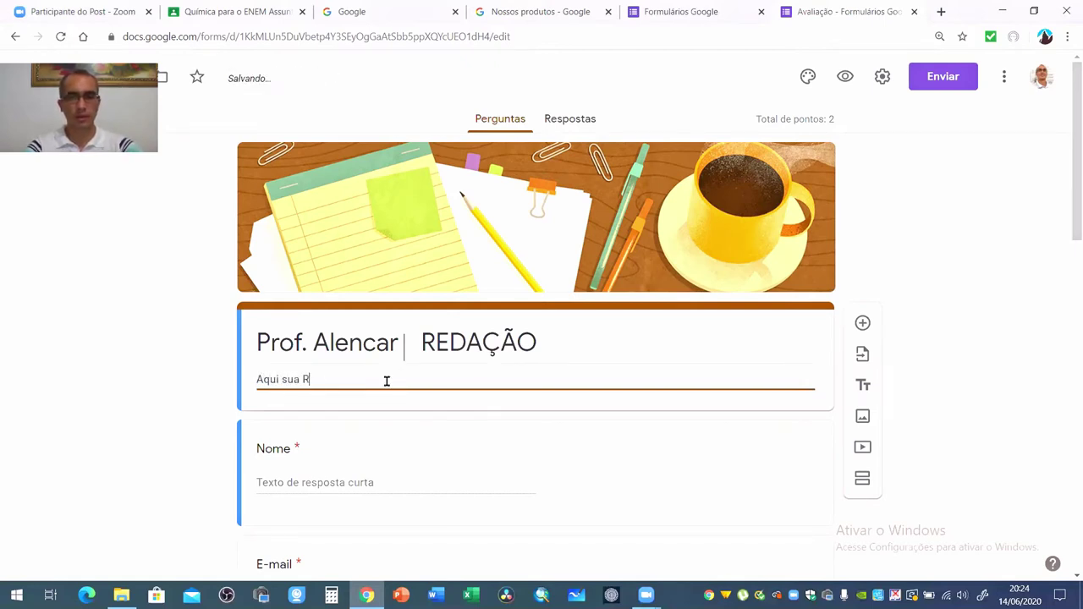
type("edação vale")
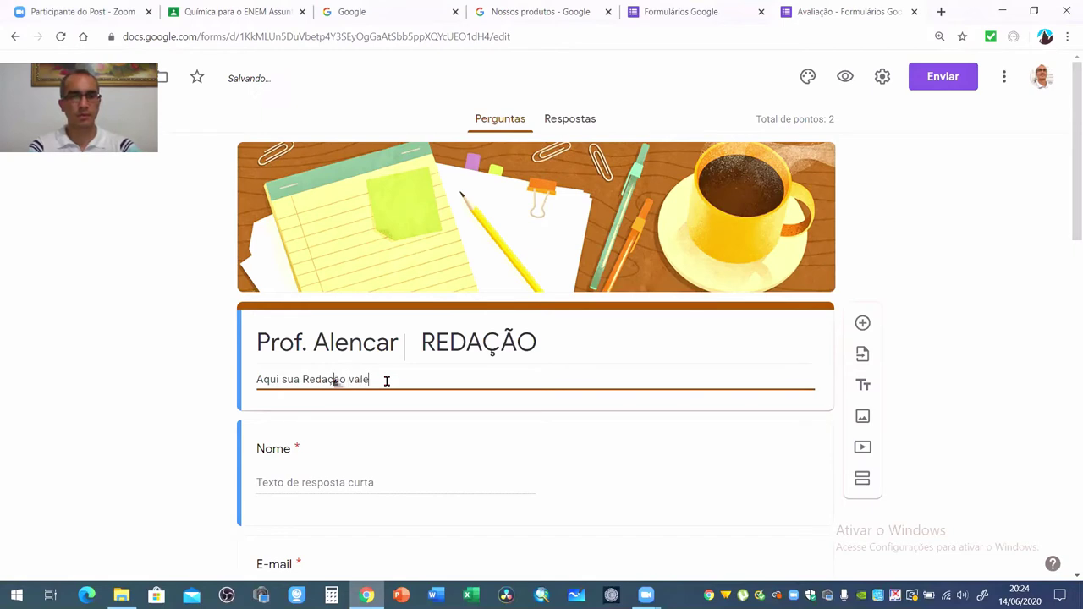
type(" a")
key("BackSpace")
type("10")
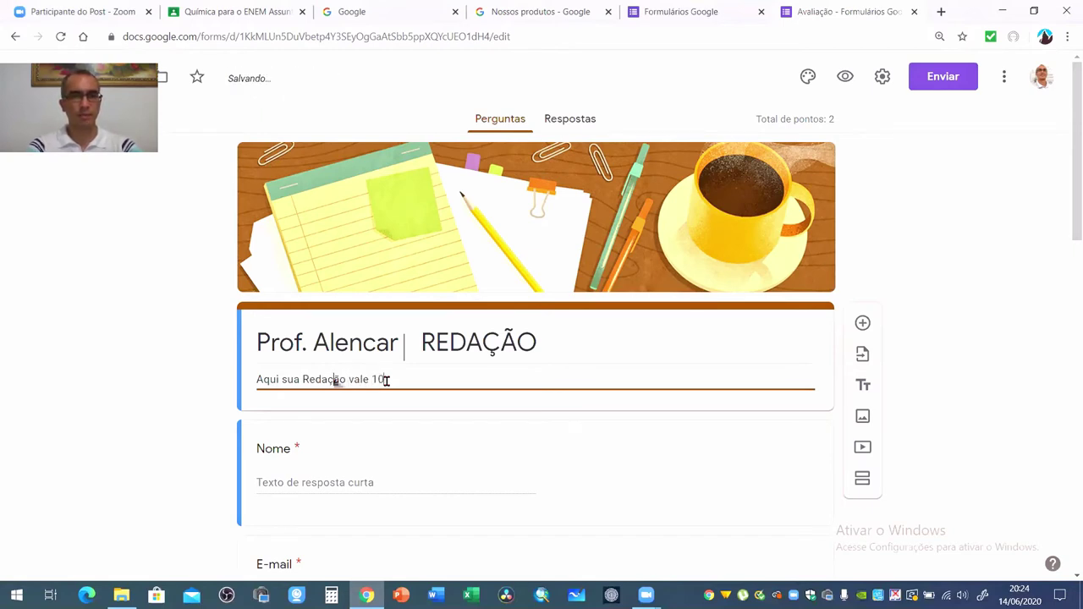
type("00 PT")
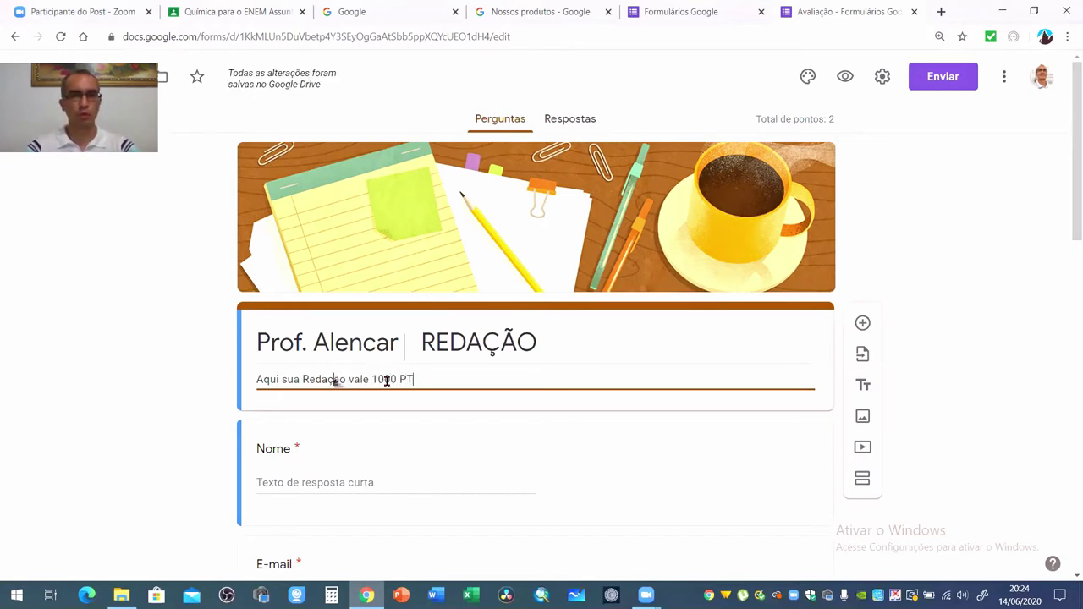
type("S")
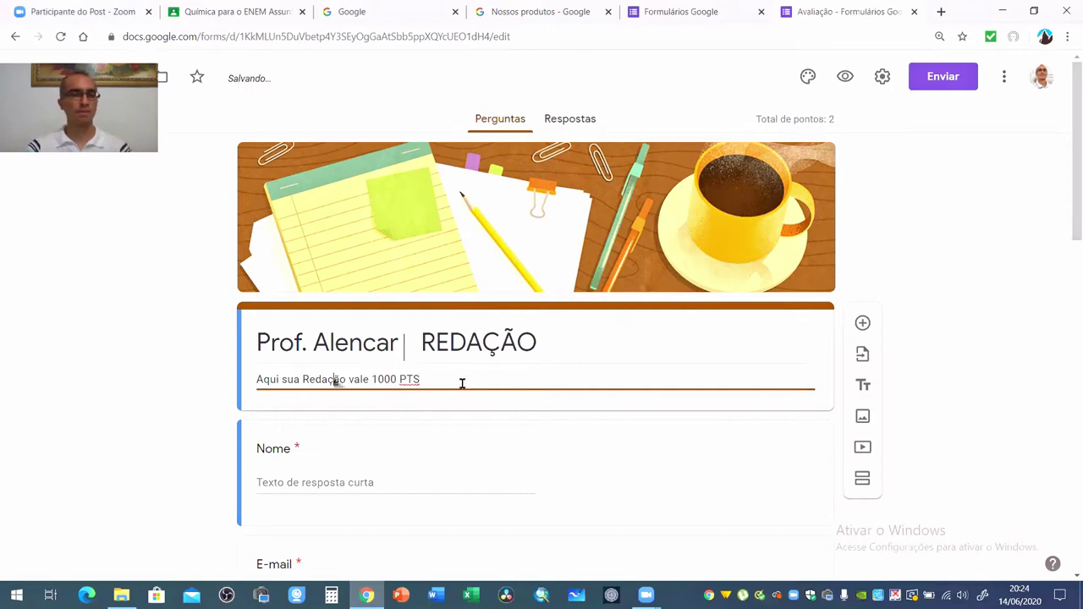
type("!!!")
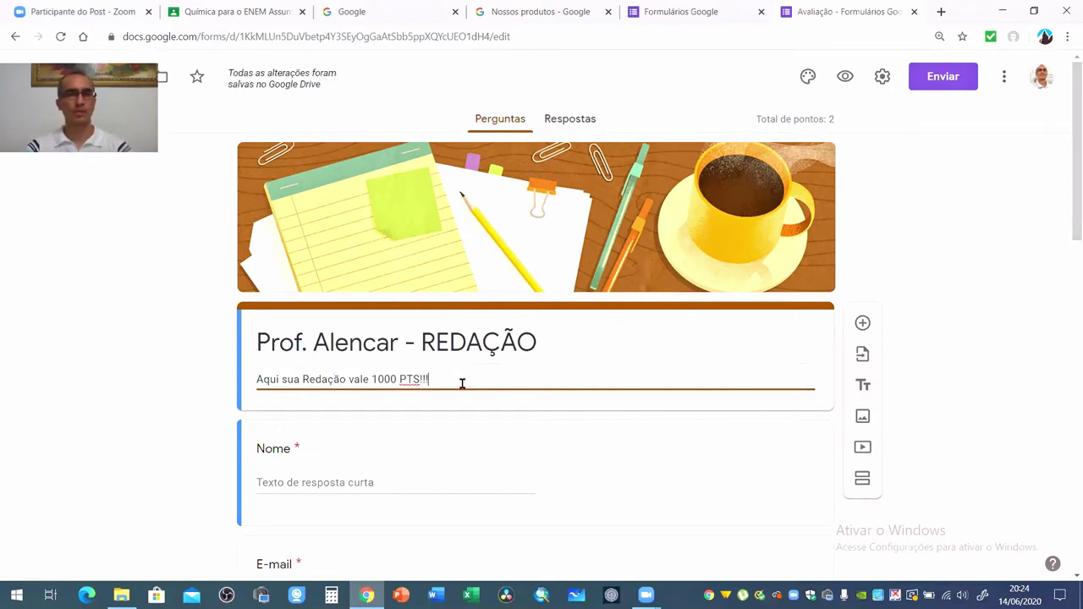
- Rename the Nome question to "Nome Completo"
scroll(461, 382, "down", 2)
left_click(295, 339)
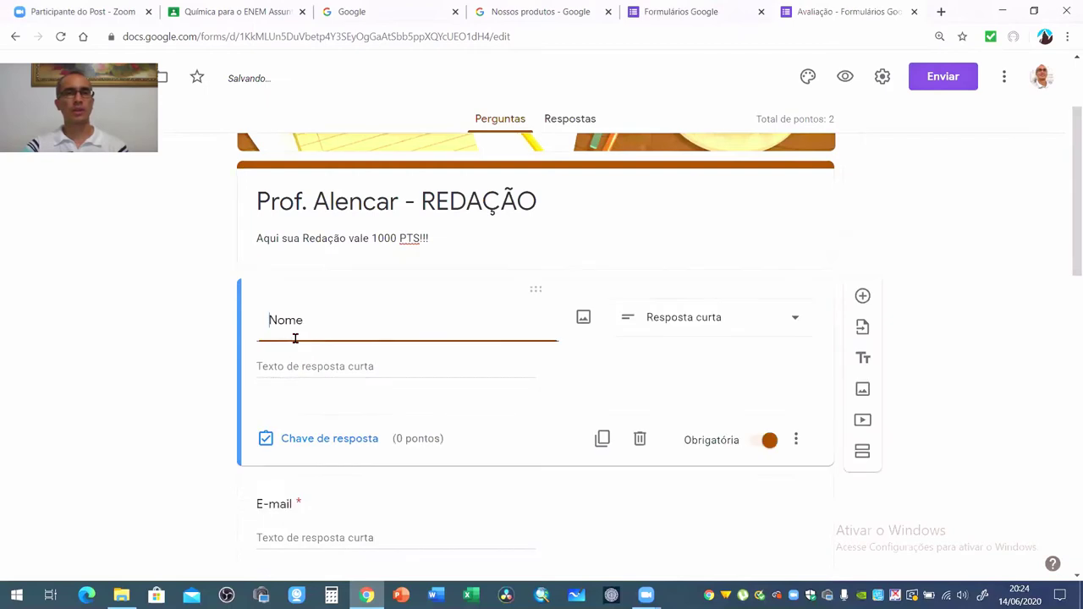
left_click(387, 335)
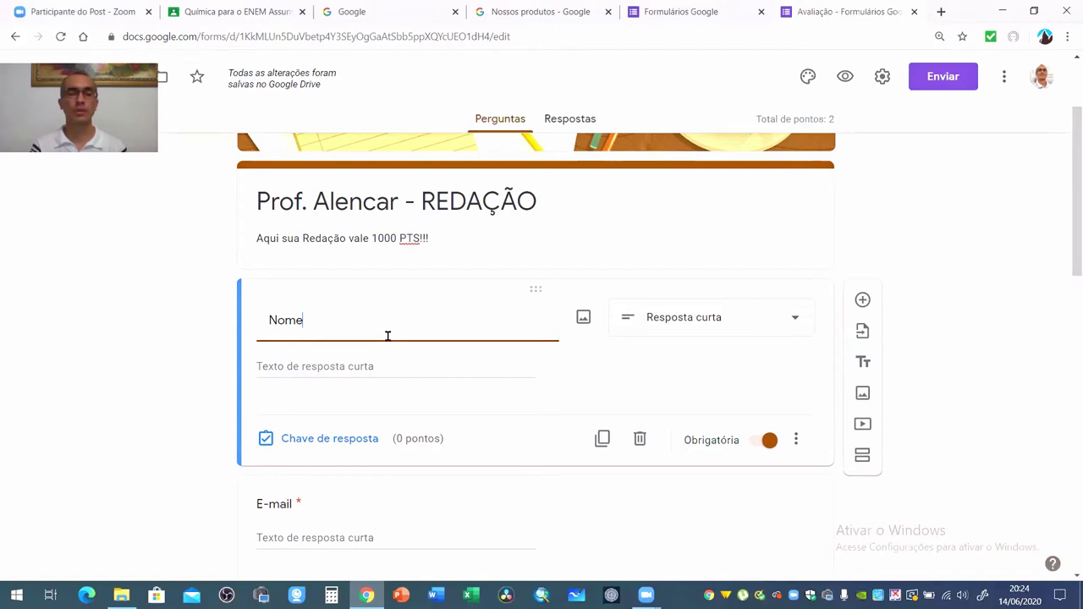
type("Completo")
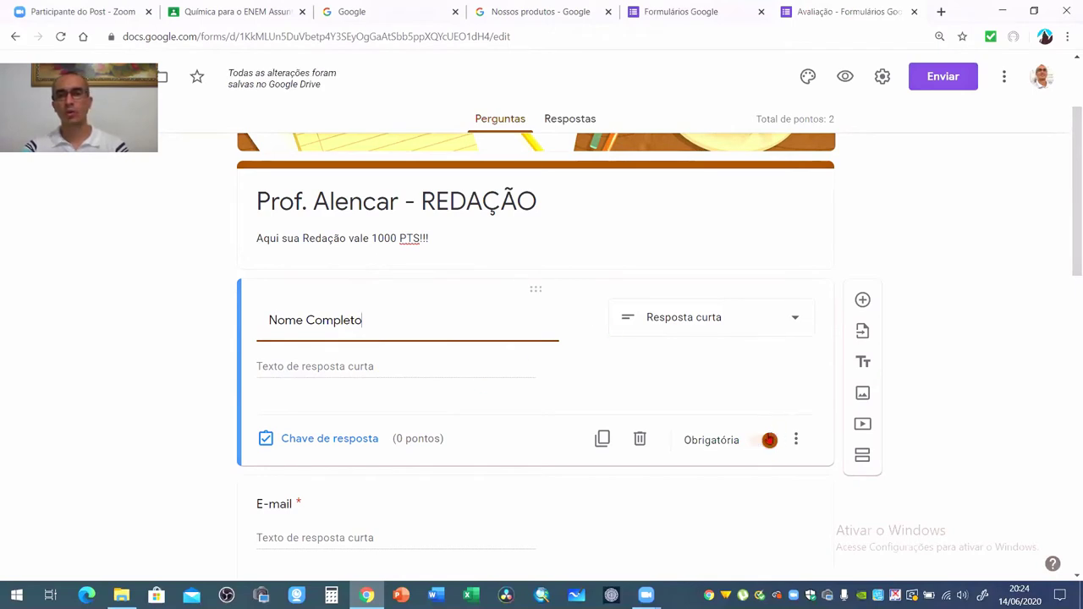
left_click(558, 383)
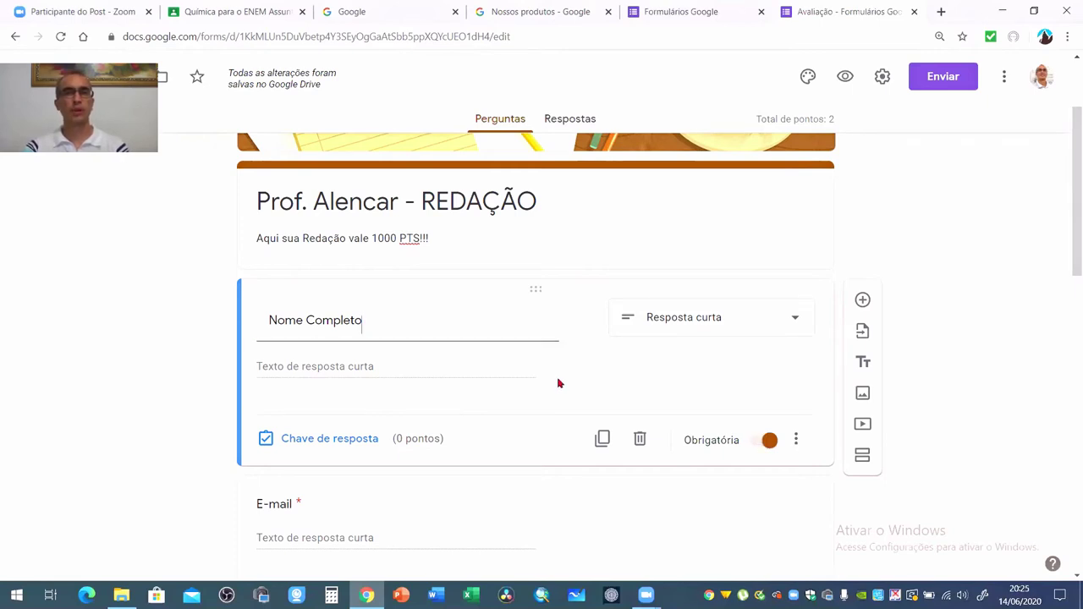
- Delete the "Perguntas do teste" title block between the E-mail question and the first test question
scroll(377, 279, "down", 4)
scroll(363, 234, "up", 2)
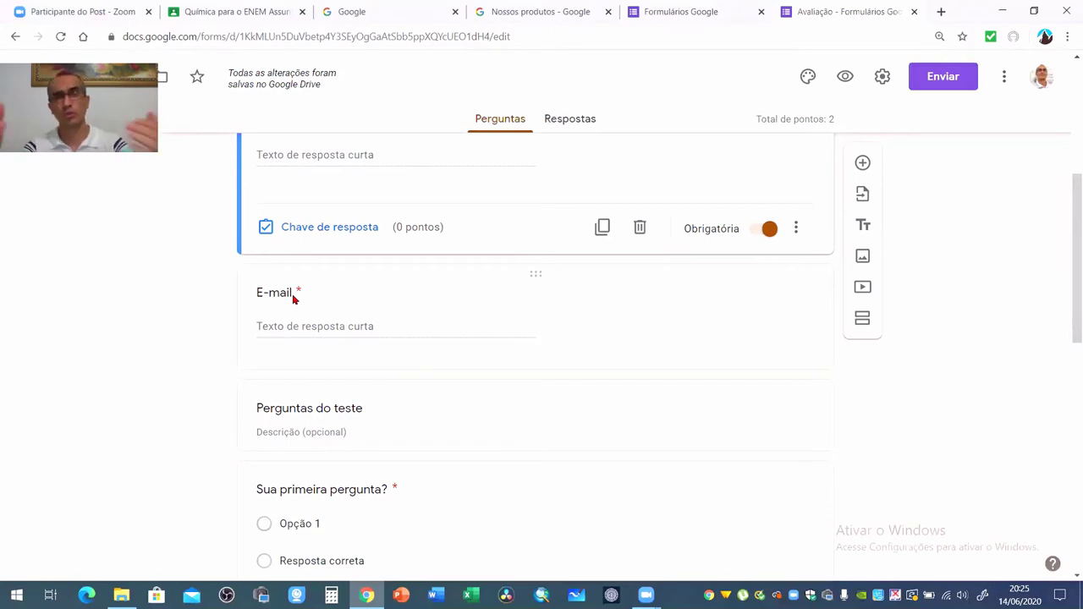
scroll(428, 368, "down", 2)
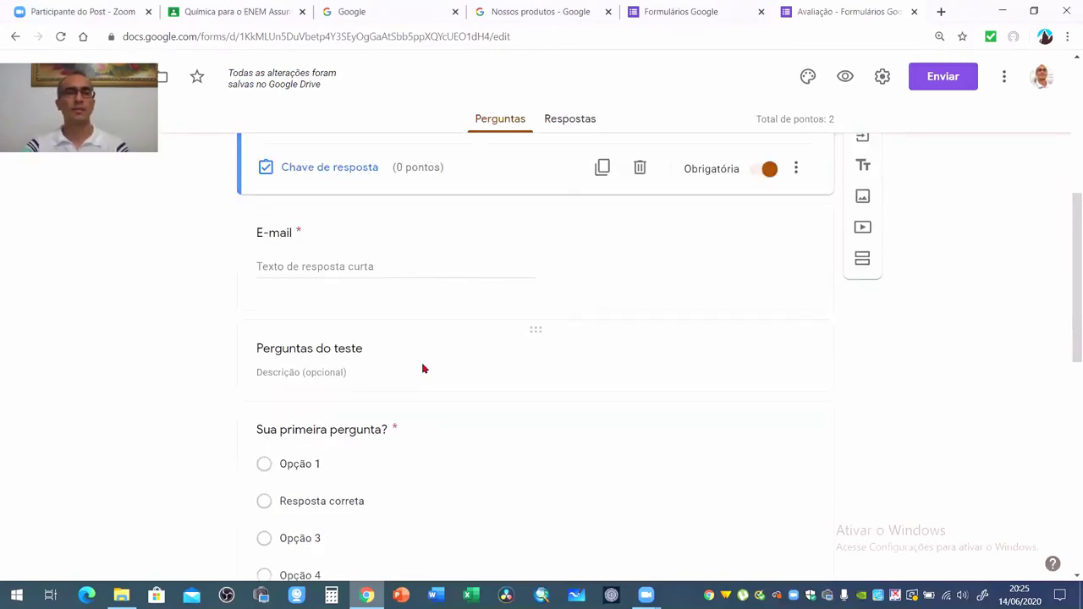
left_click(535, 250)
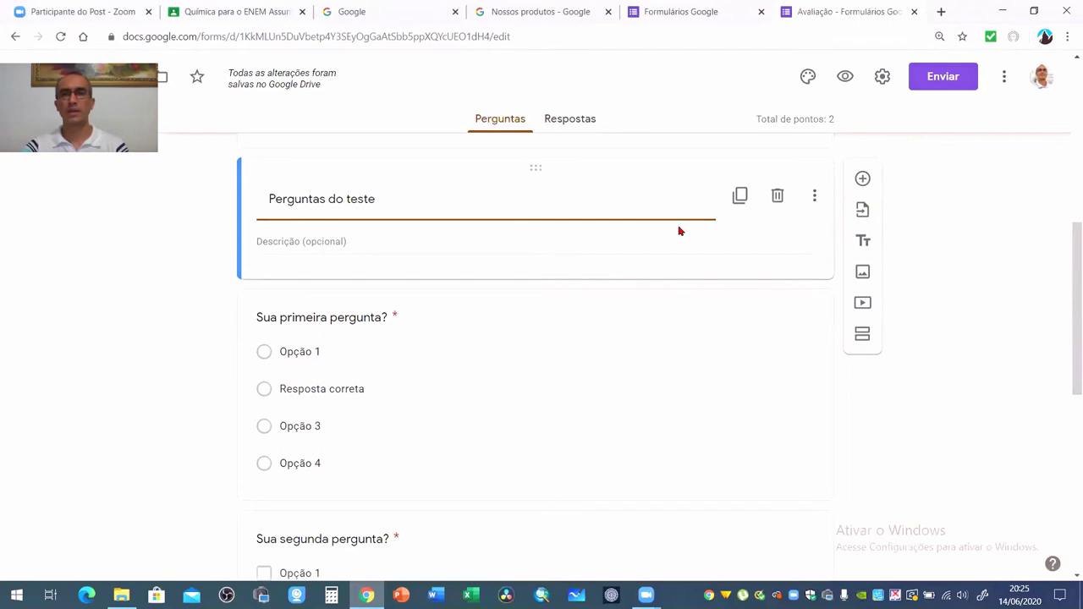
left_click(778, 196)
scroll(574, 218, "up", 5)
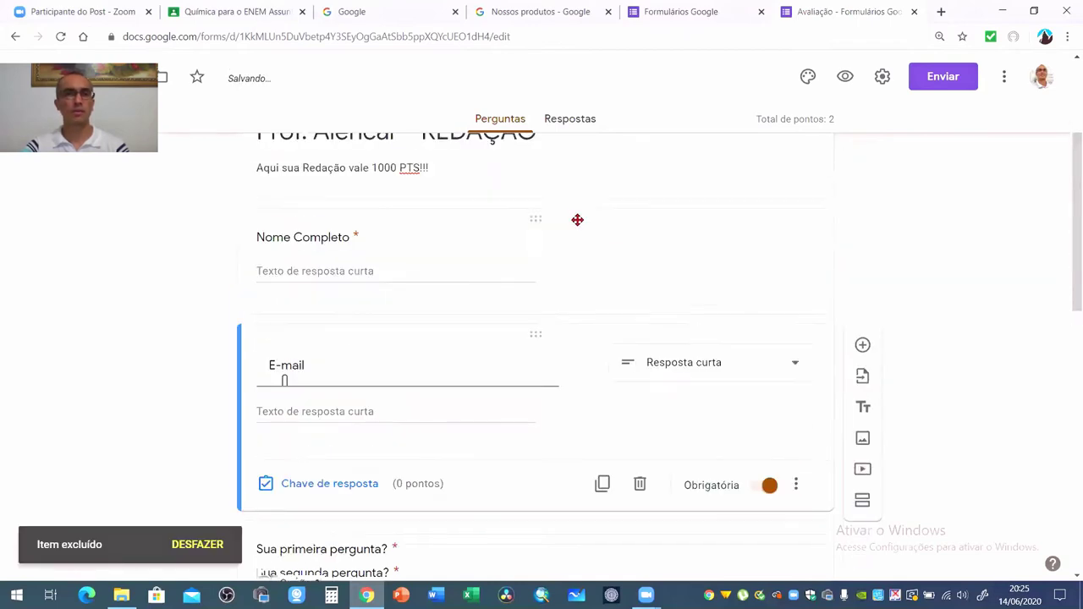
- Replace the text of the first test question with "Indique sua Turma!"
scroll(566, 316, "down", 2)
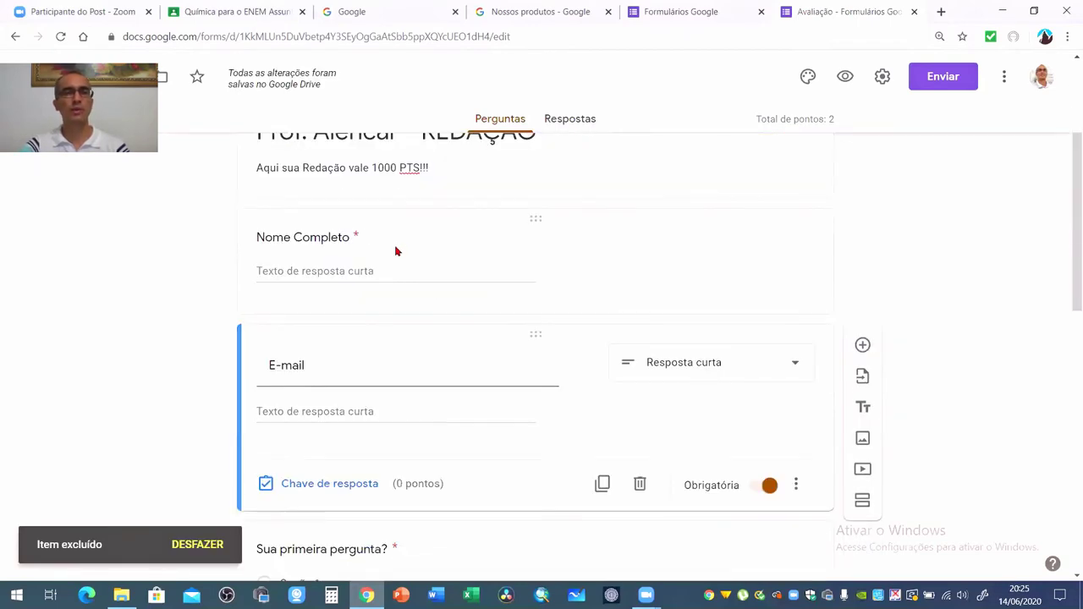
scroll(414, 262, "down", 3)
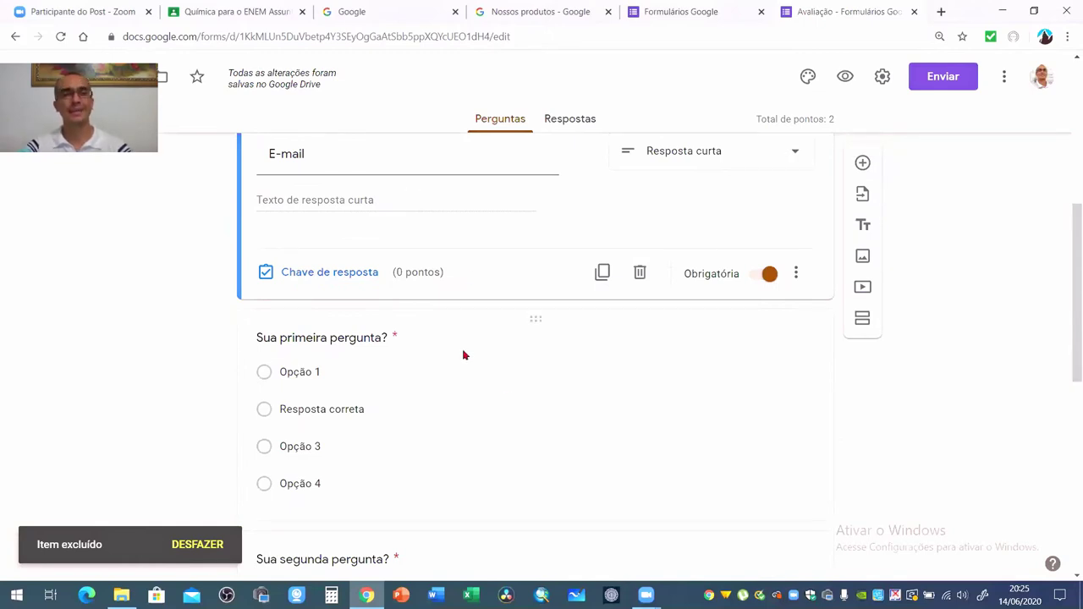
scroll(406, 362, "down", 1)
left_click(357, 265)
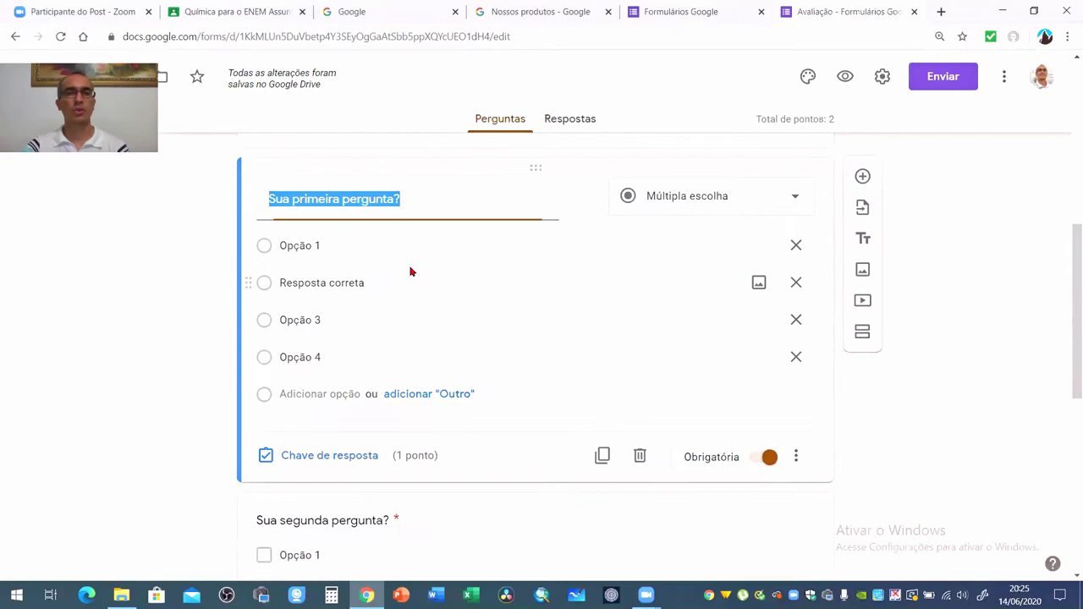
scroll(466, 245, "up", 1)
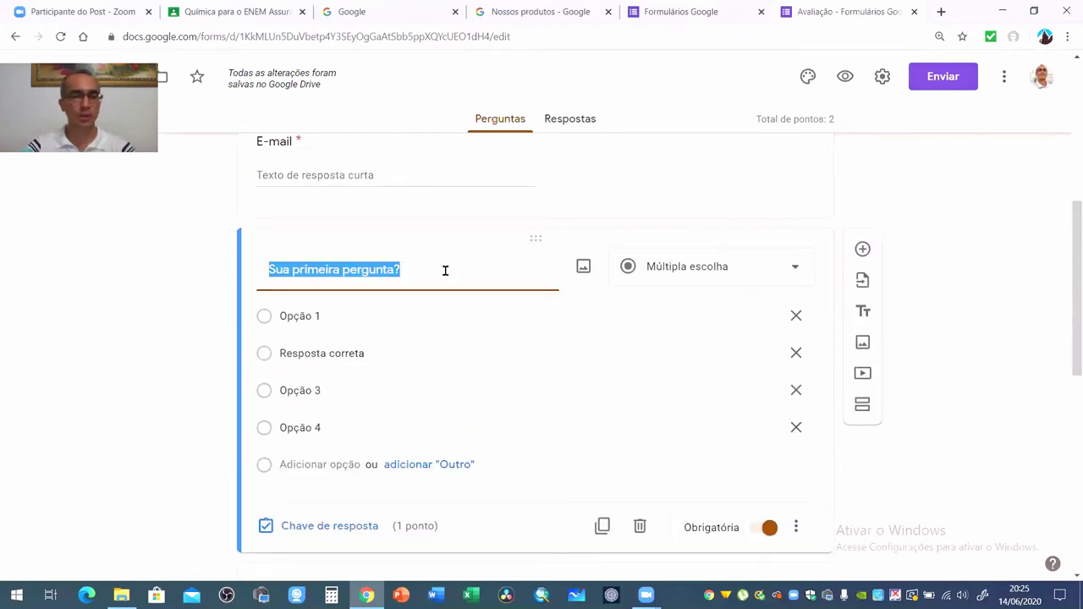
type("Indique sua")
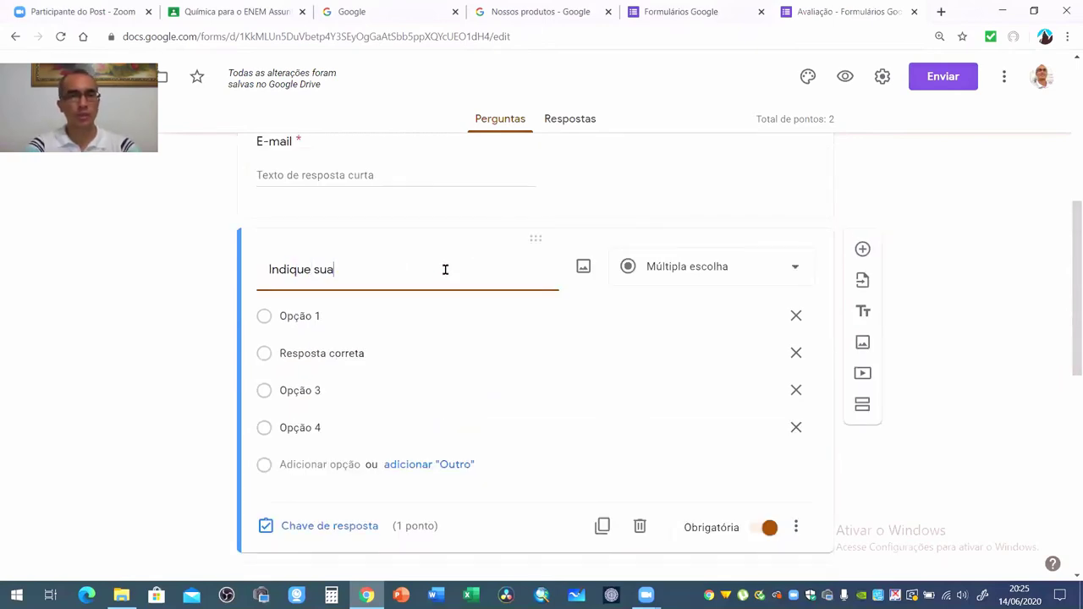
type(" Turma!")
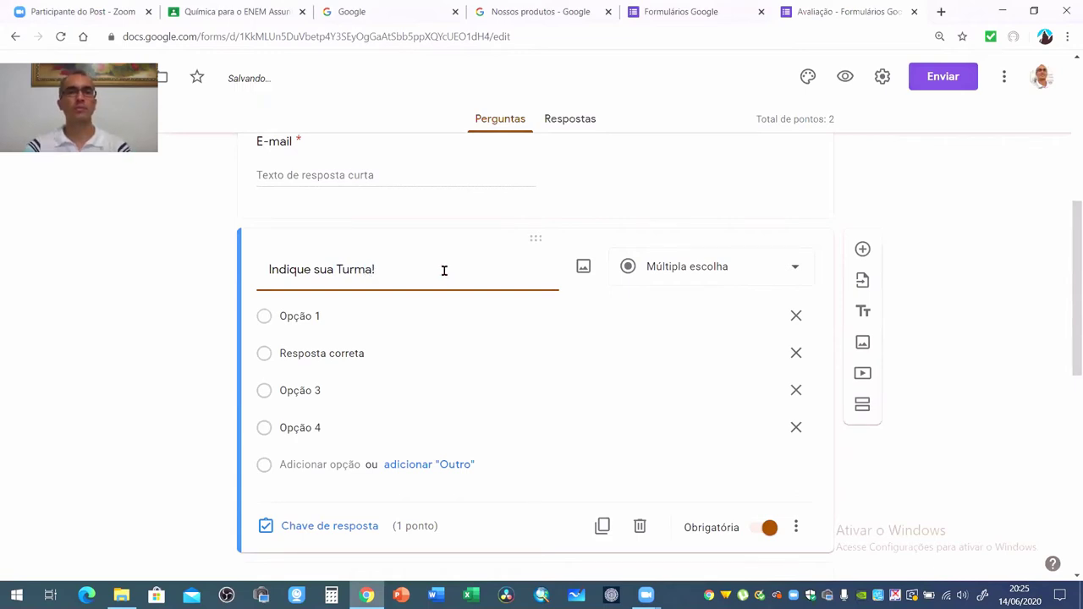
- Change the first option of the class question to "1 ANO - Objetivo"
scroll(389, 254, "down", 1)
left_click(341, 245)
type("1")
key("BackSpace")
key("BackSpace")
key("BackSpace")
key("BackSpace")
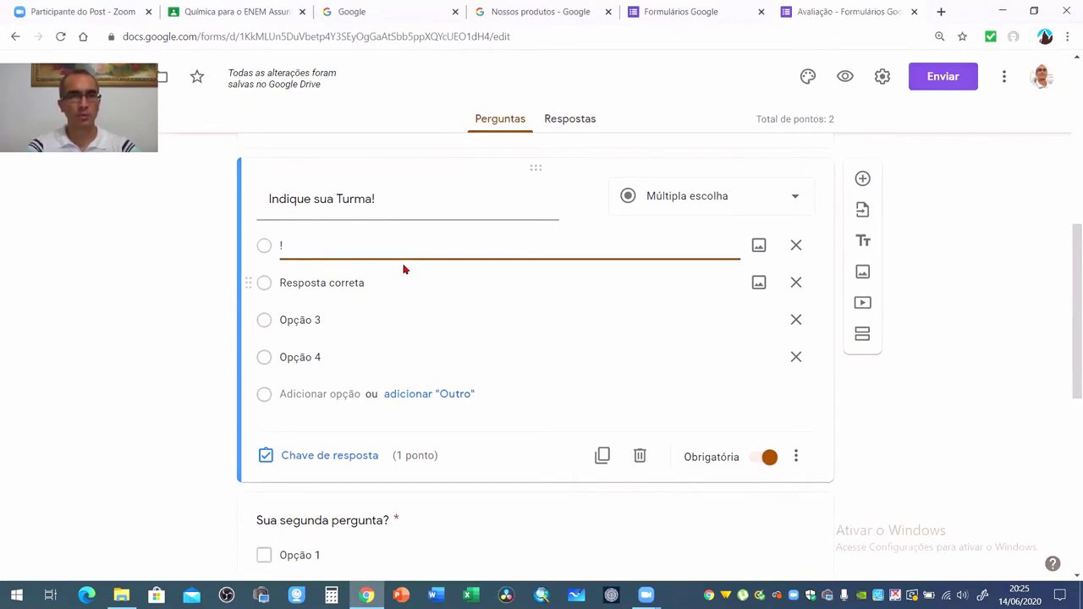
type("ANO ")
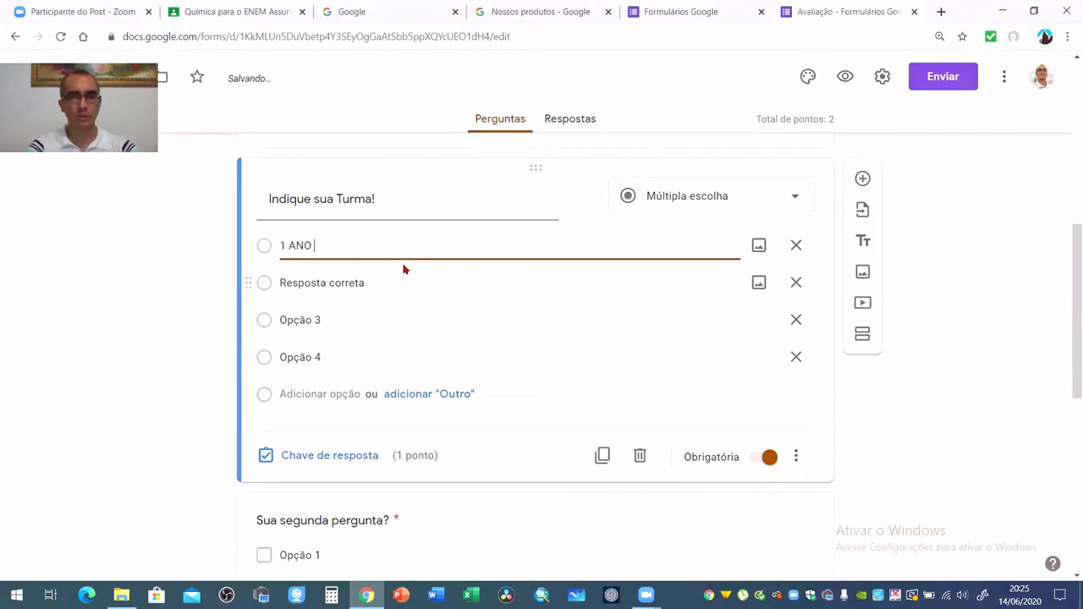
type("- Objetivo")
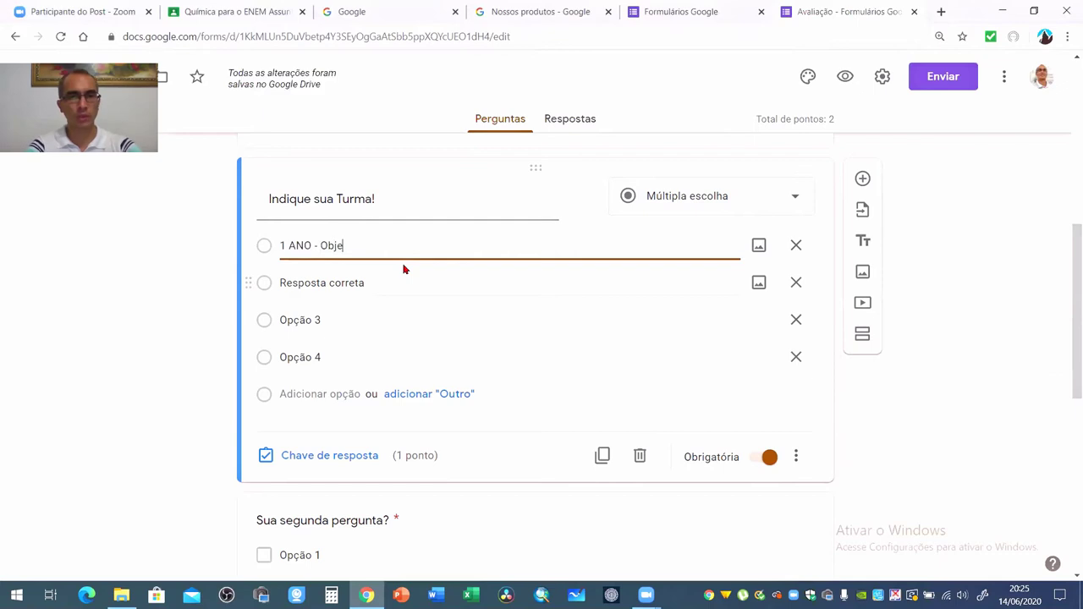
- Replace the "Resposta correta" option of the class question with "2 ANO - Objetivo"
left_click(388, 280)
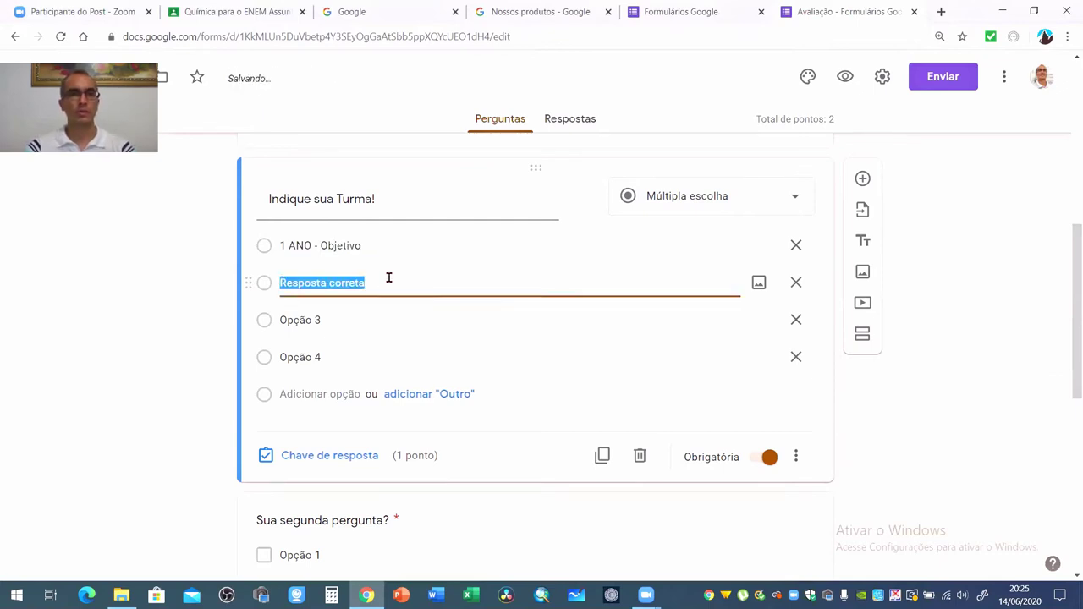
type("2 AN")
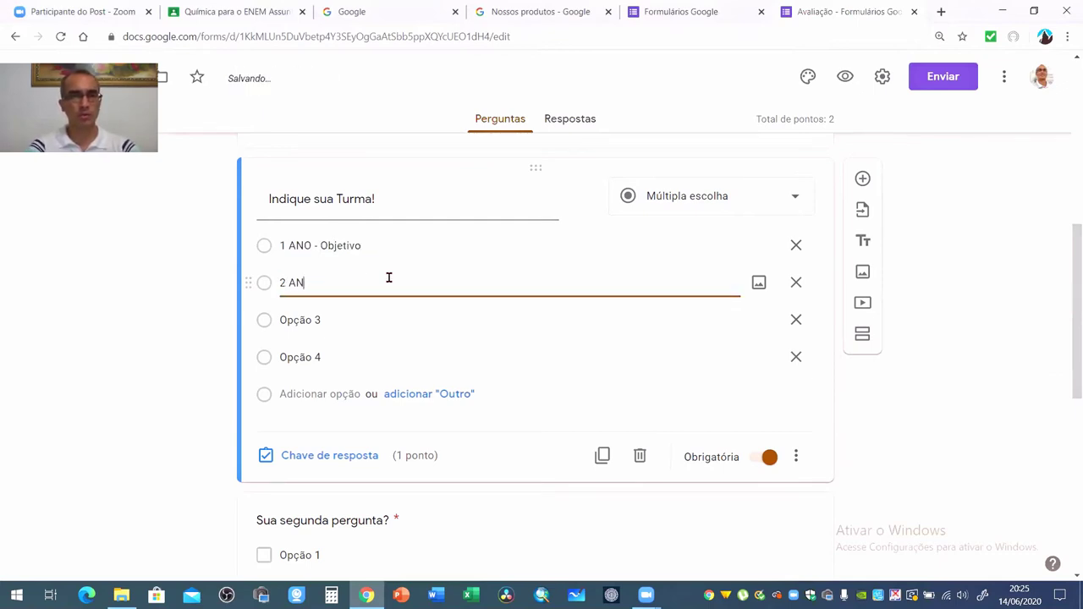
type("O - O")
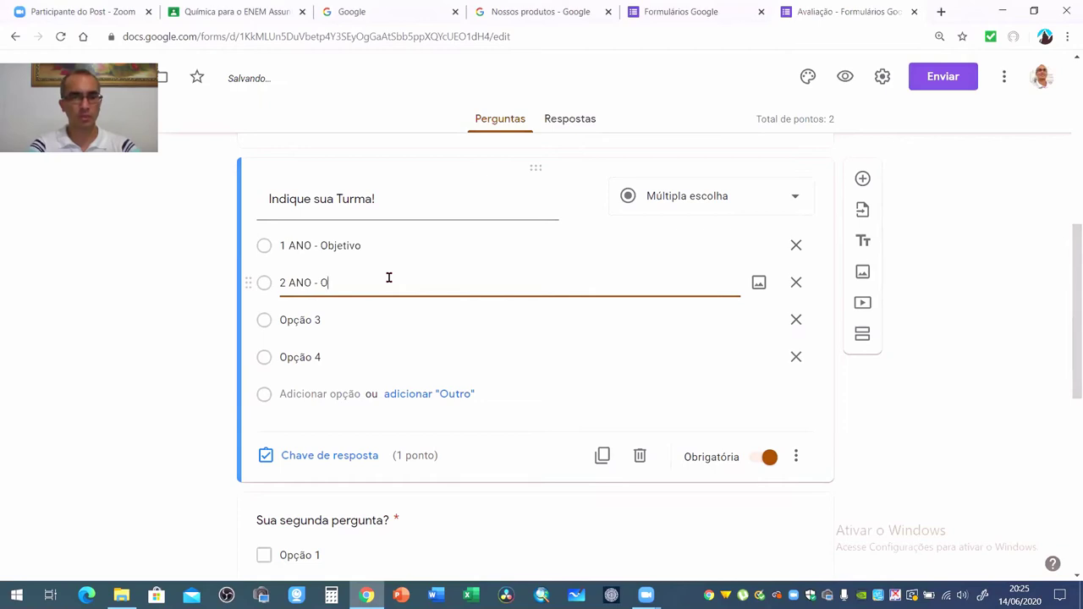
type("bejtivo")
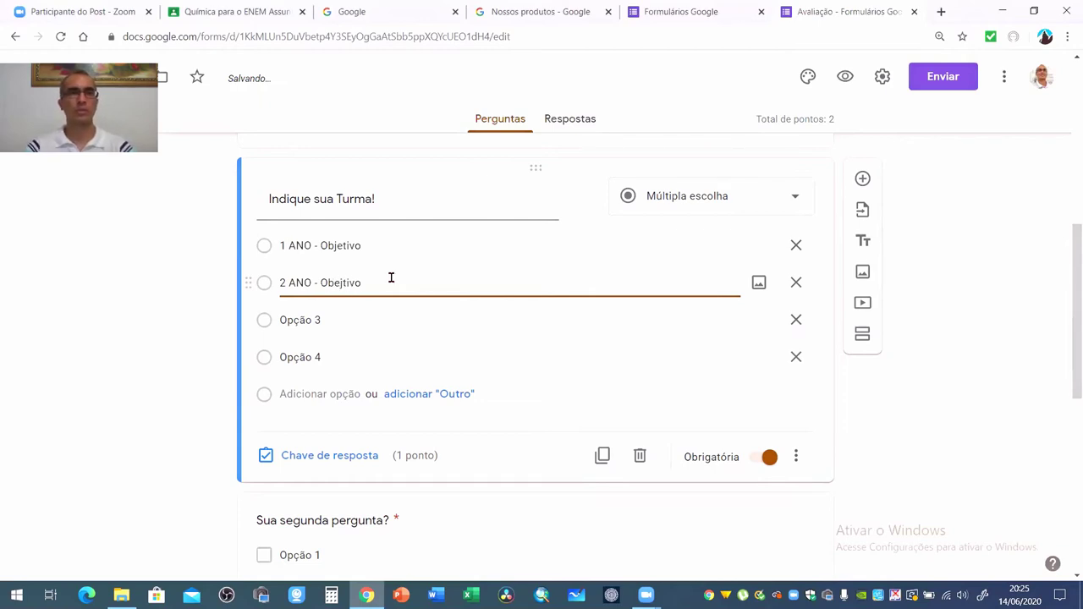
key("BackSpace")
key("BackSpace")
key("BackSpace")
key("BackSpace")
key("BackSpace")
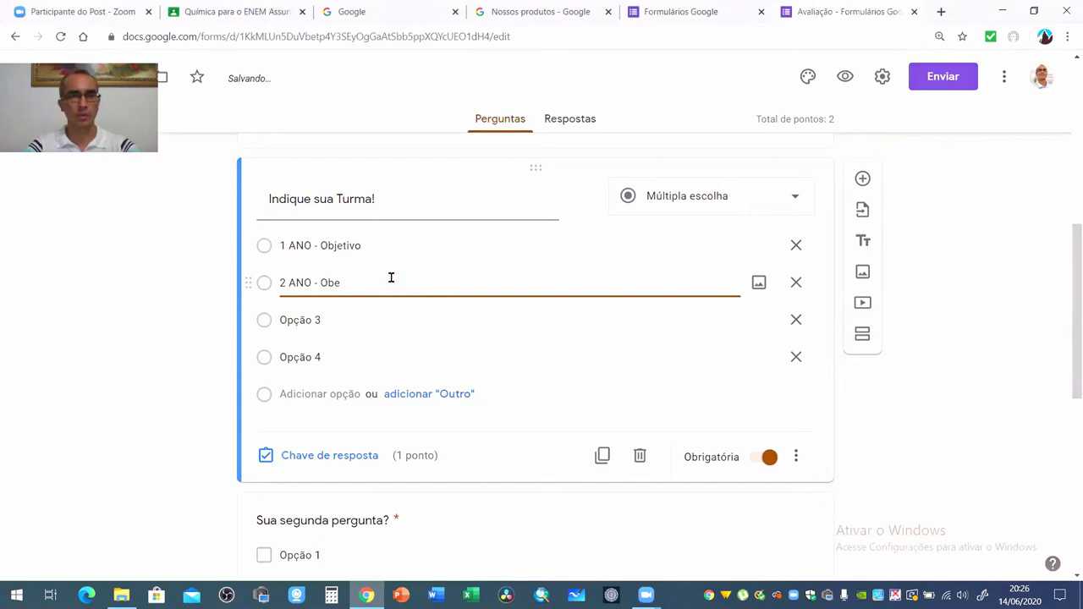
type("tivo")
- Replace the third option of the class question with "3 ANO A - Objetivo"
left_click(338, 314)
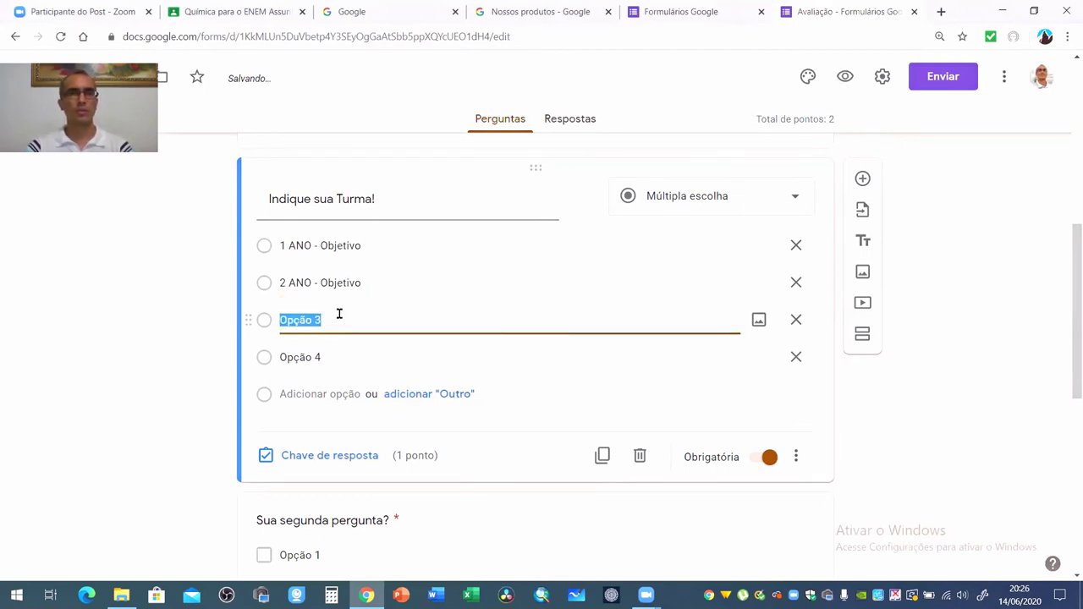
type("3 ANO")
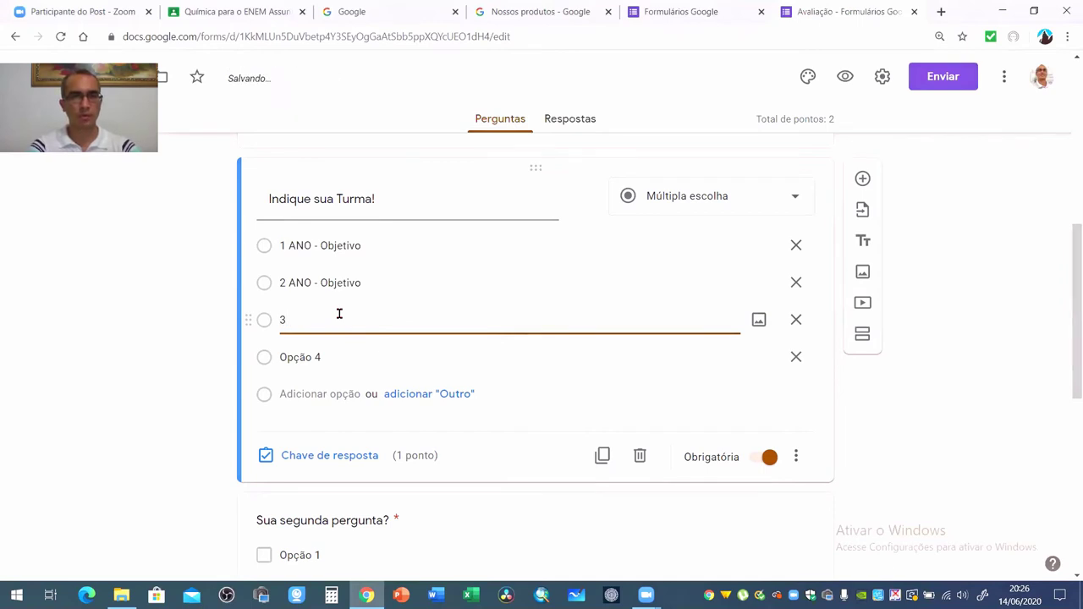
type(" - Objetivpo")
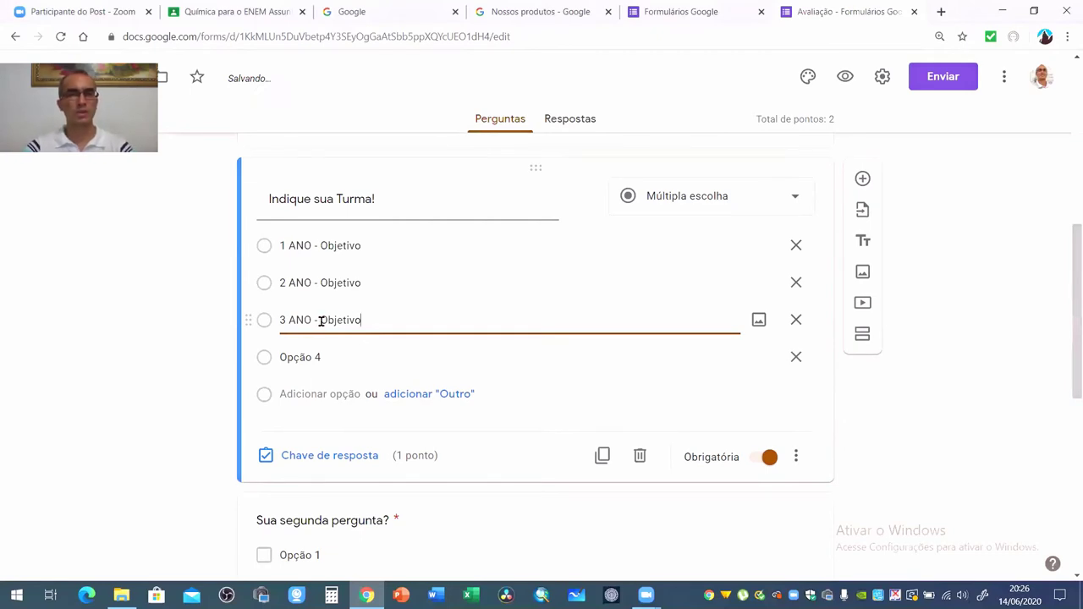
left_click(311, 321)
type("A")
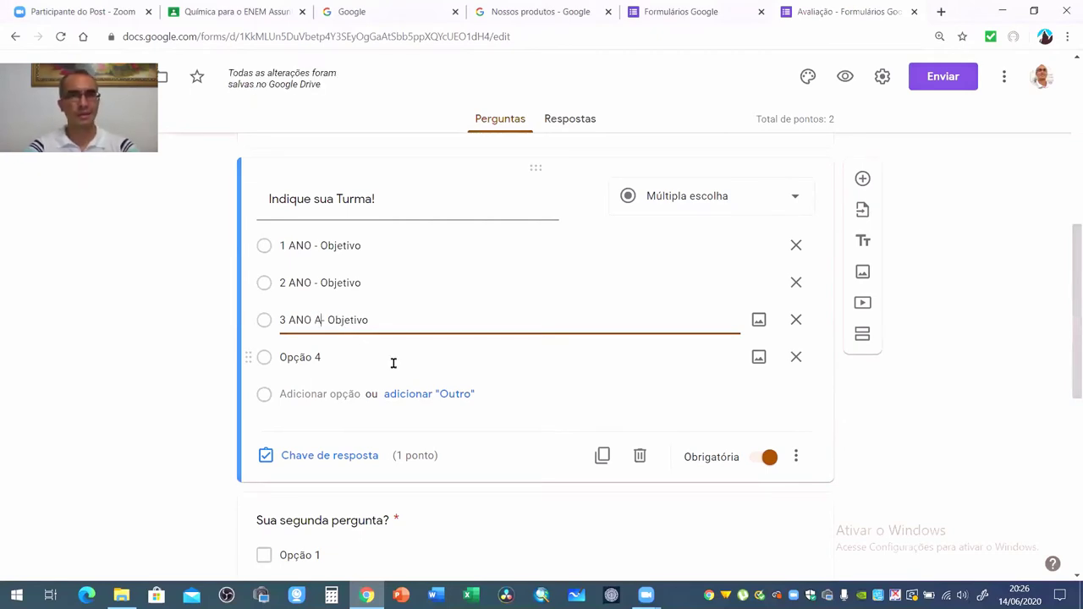
- Replace the fourth option of the class question with "3 ANO B - Objetivo"
left_click(340, 359)
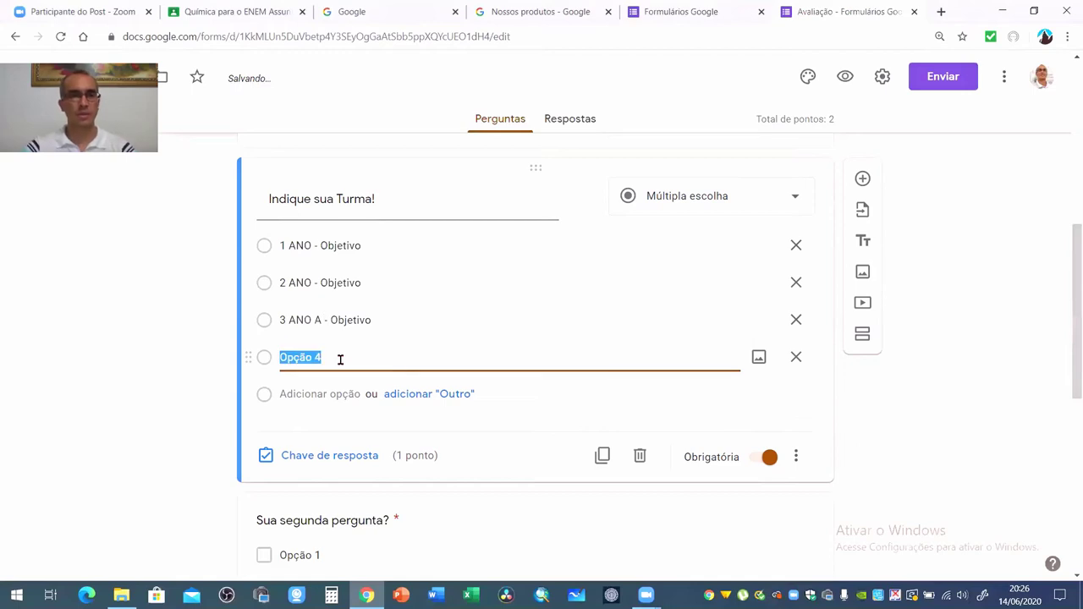
type("3 ANO")
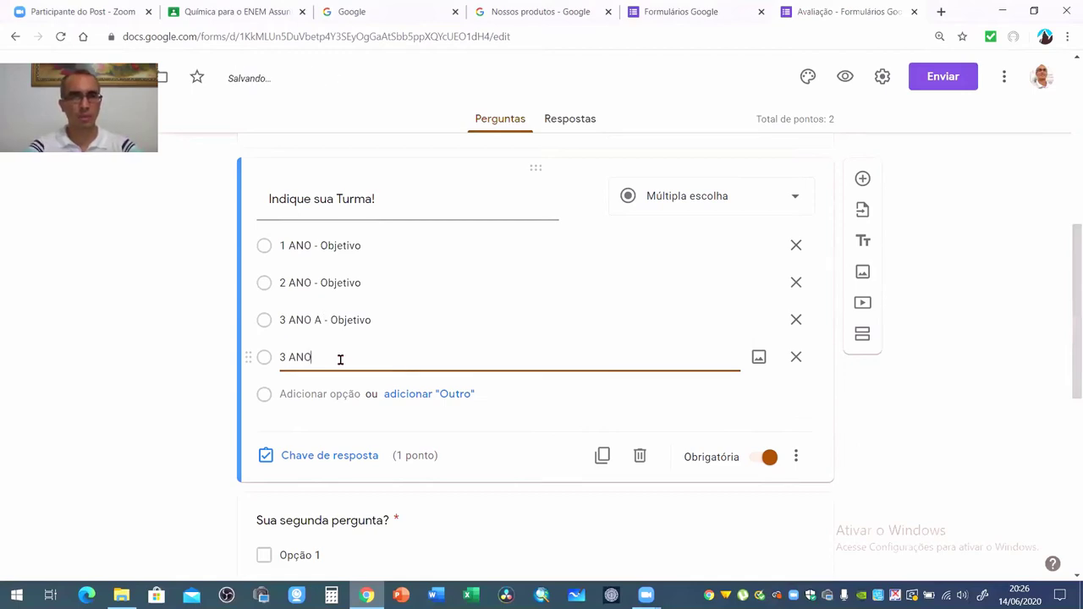
type(" B - Objetivo")
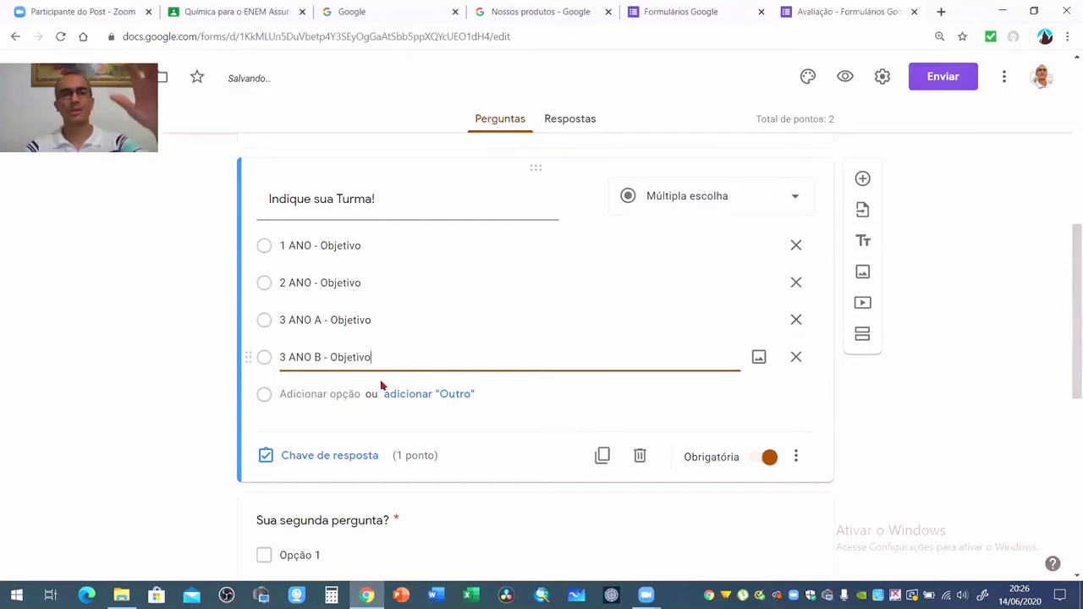
- Add a fifth option, "3 ANO - ANGLO", to the class question
left_click(333, 394)
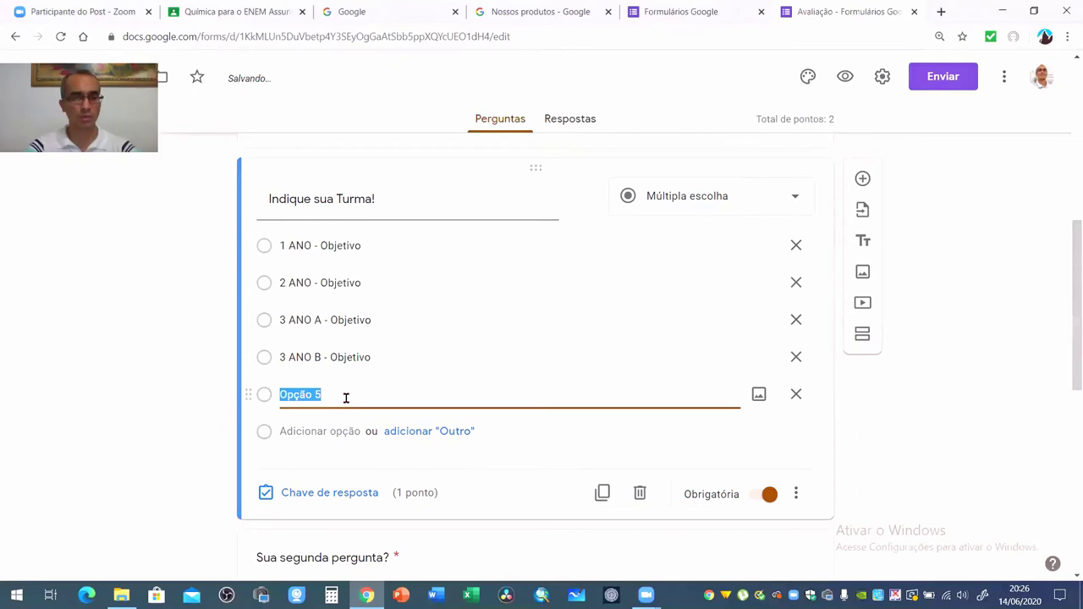
type("3 ANO")
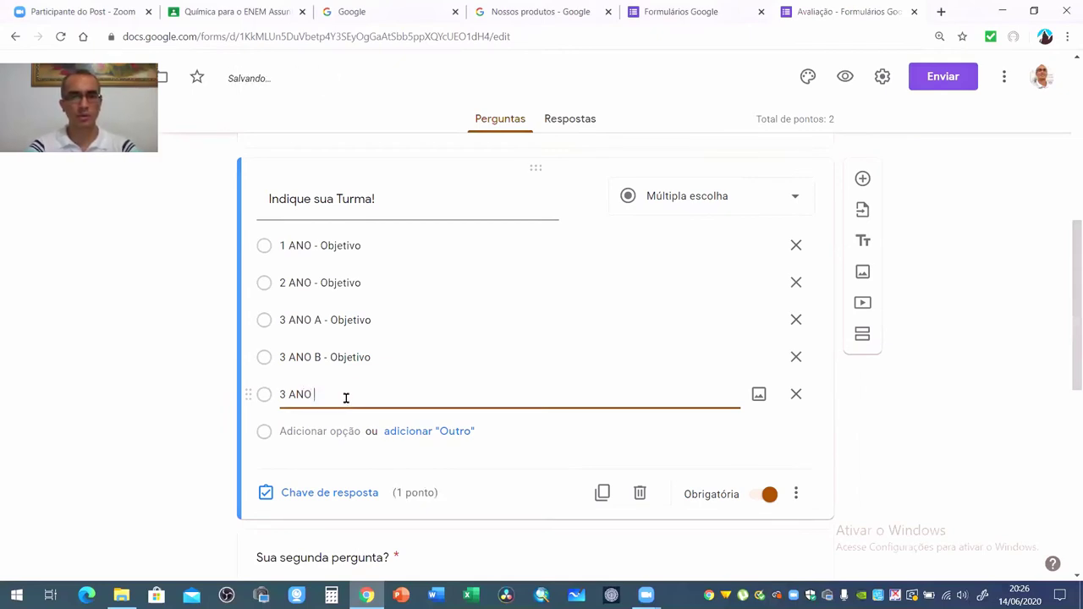
type(" - ")
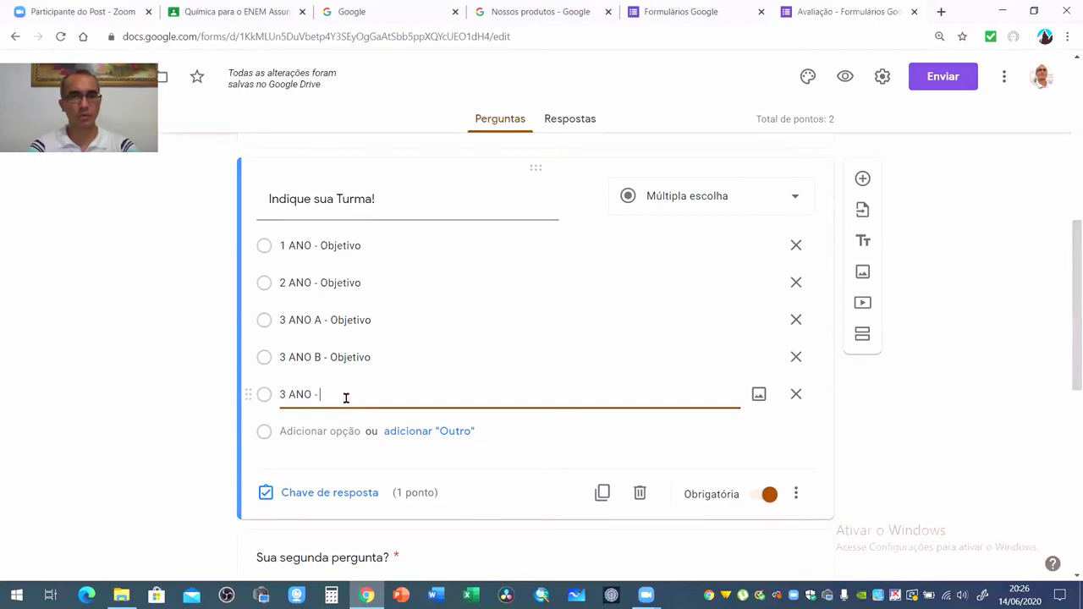
type("ANO")
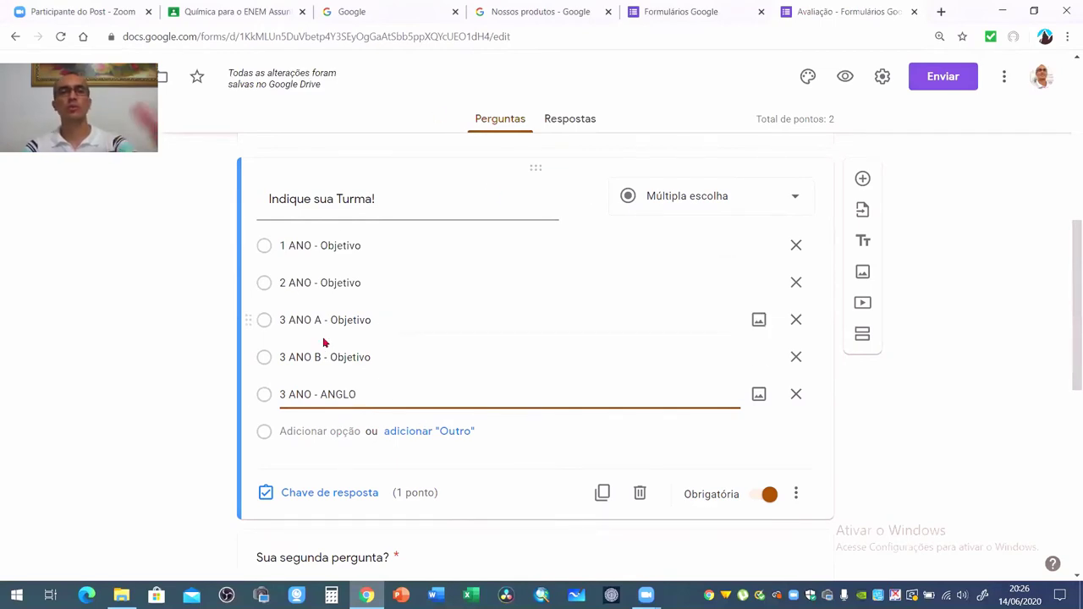
- Add a sixth option, "ALFA - SINOPSE", to the class question
left_click(288, 432)
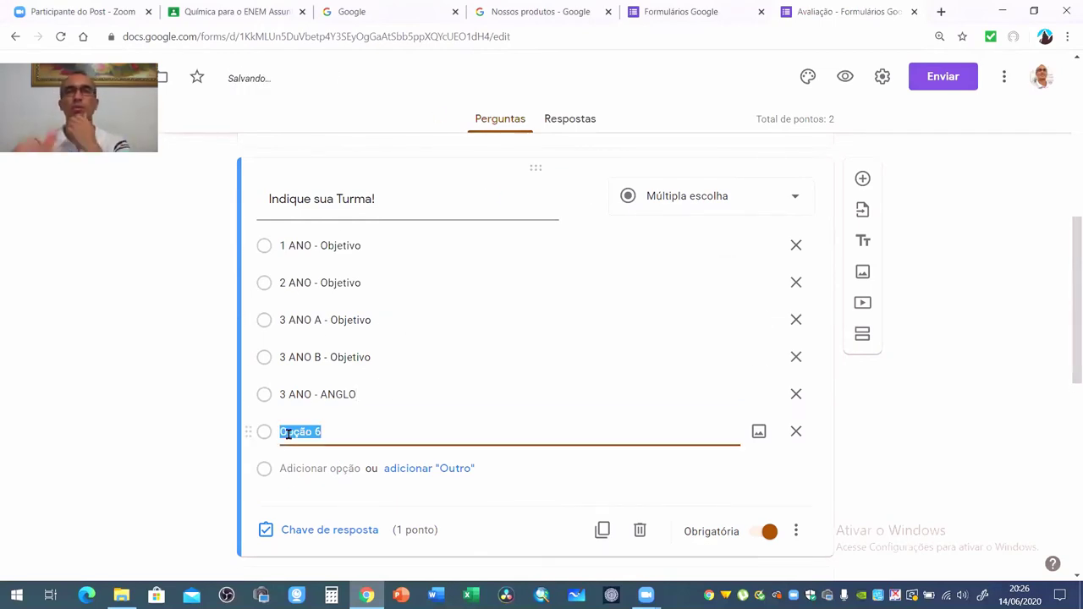
type("TURMA")
key("BackSpace")
key("BackSpace")
key("BackSpace")
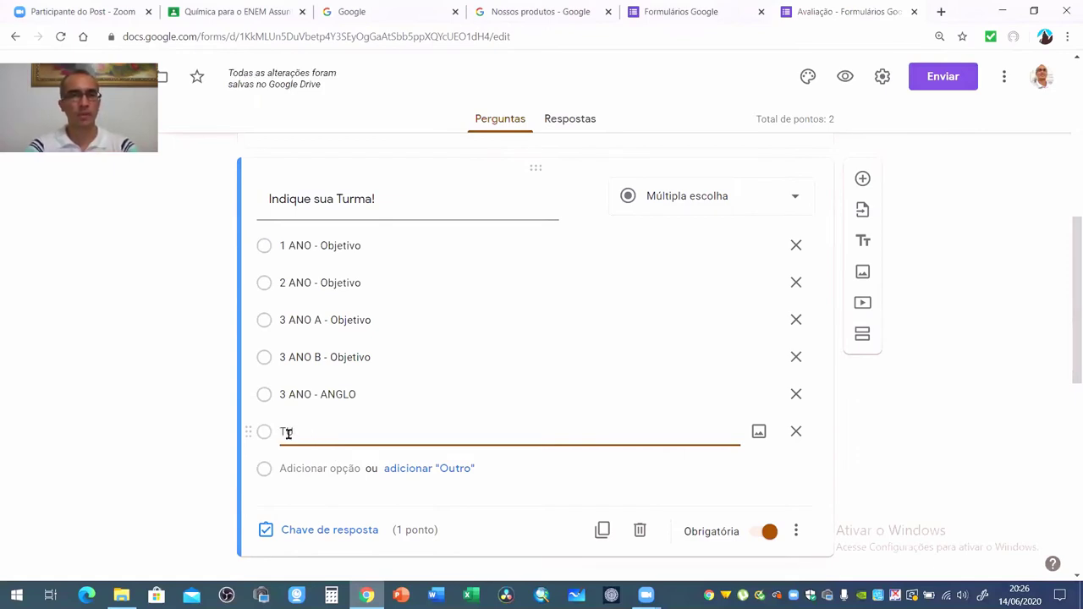
type("ALFA")
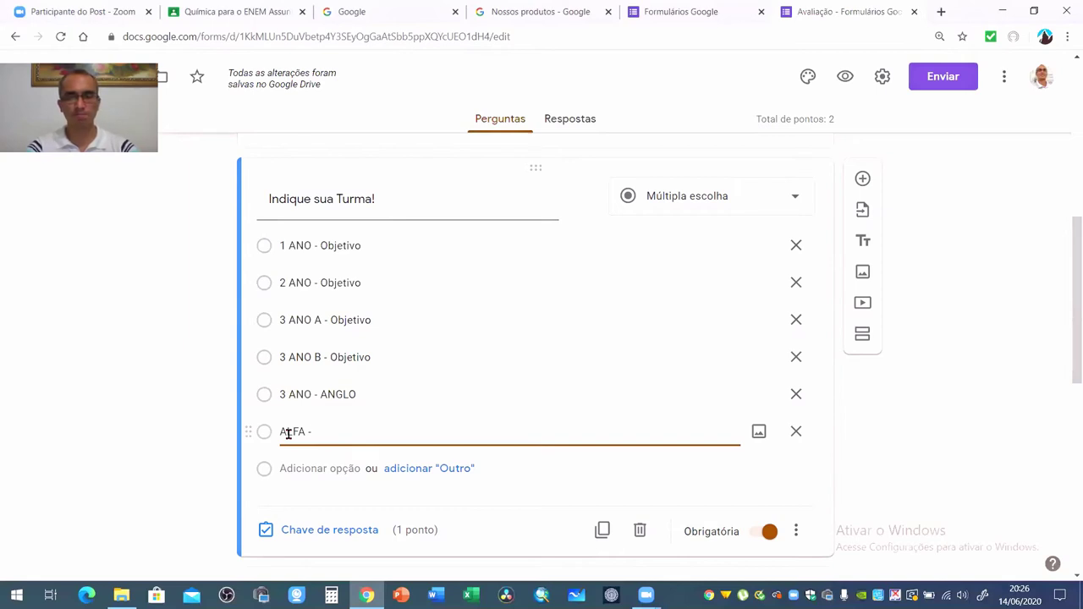
type("- SINOPS")
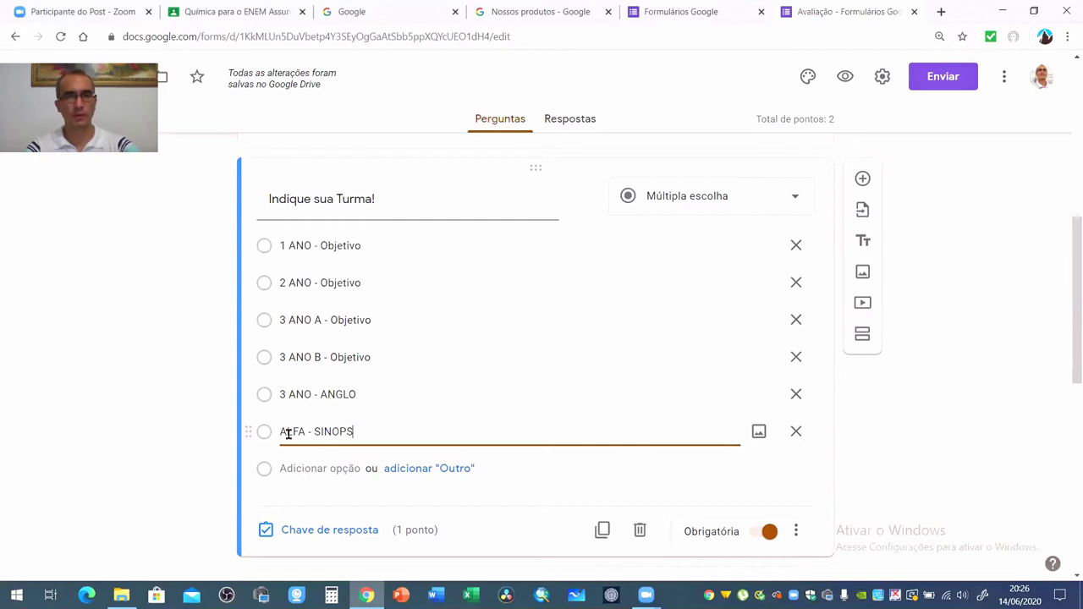
type("e")
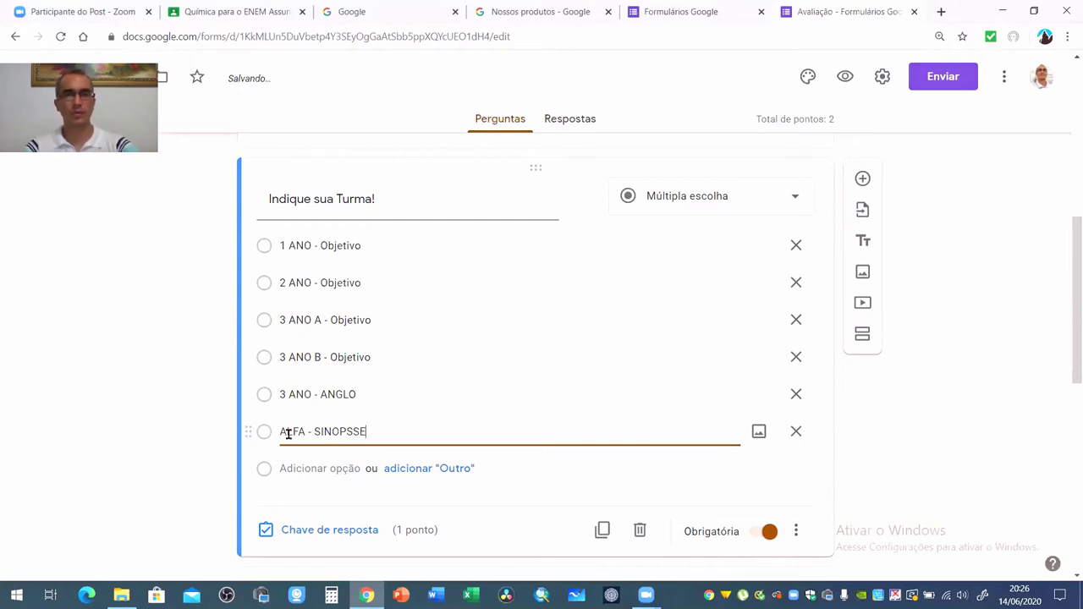
key("BackSpace")
type("E")
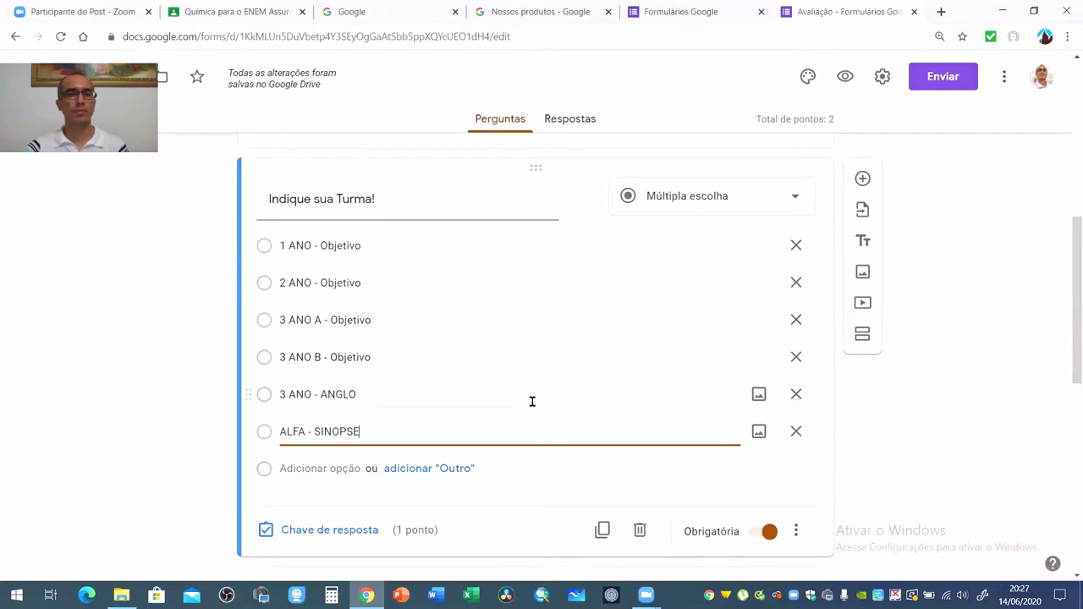
- Open the answer key of the "Indique sua Turma!" question and set its value to 0 points
scroll(532, 401, "down", 2)
scroll(426, 278, "up", 3)
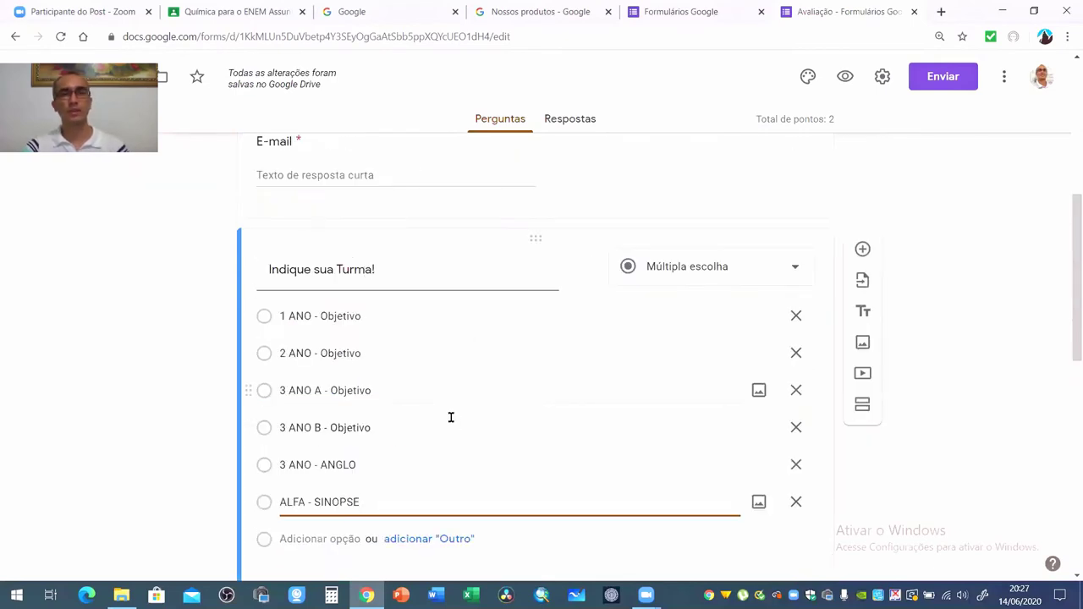
scroll(520, 388, "down", 1)
scroll(524, 386, "down", 1)
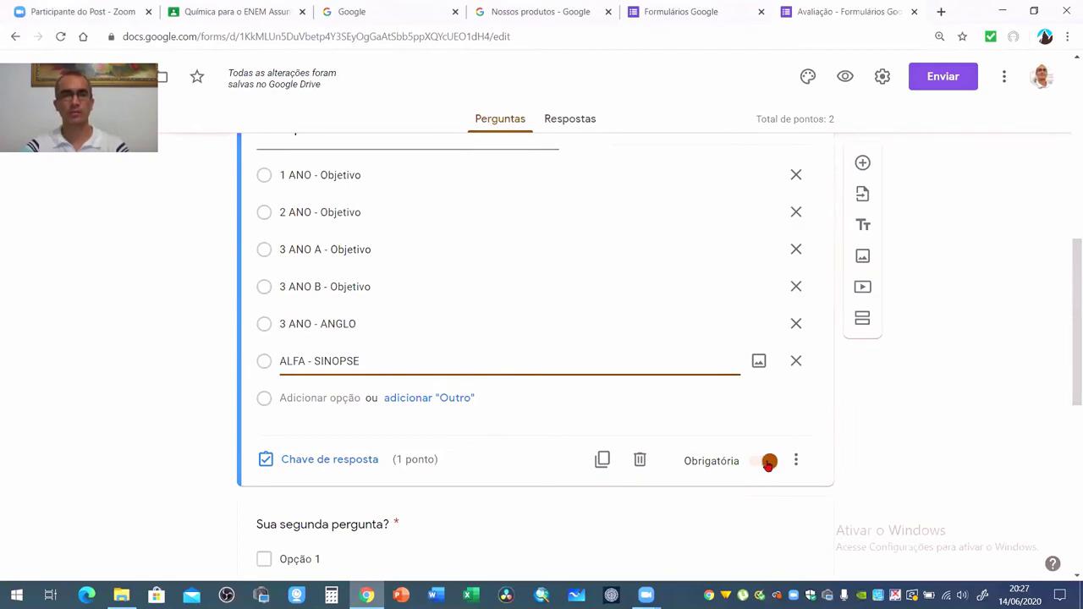
left_click(342, 463)
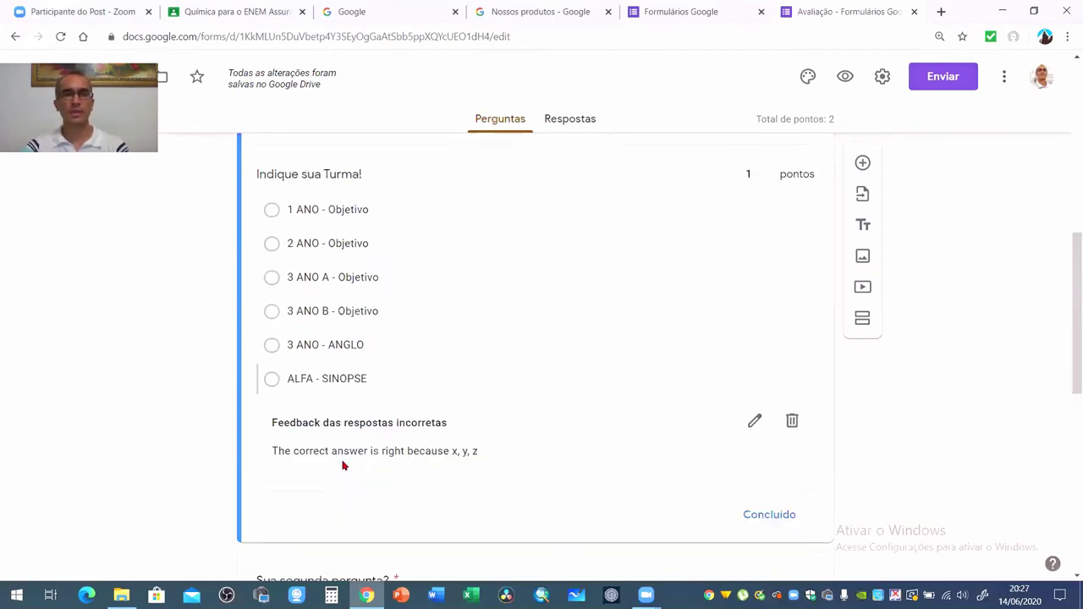
left_click(767, 177)
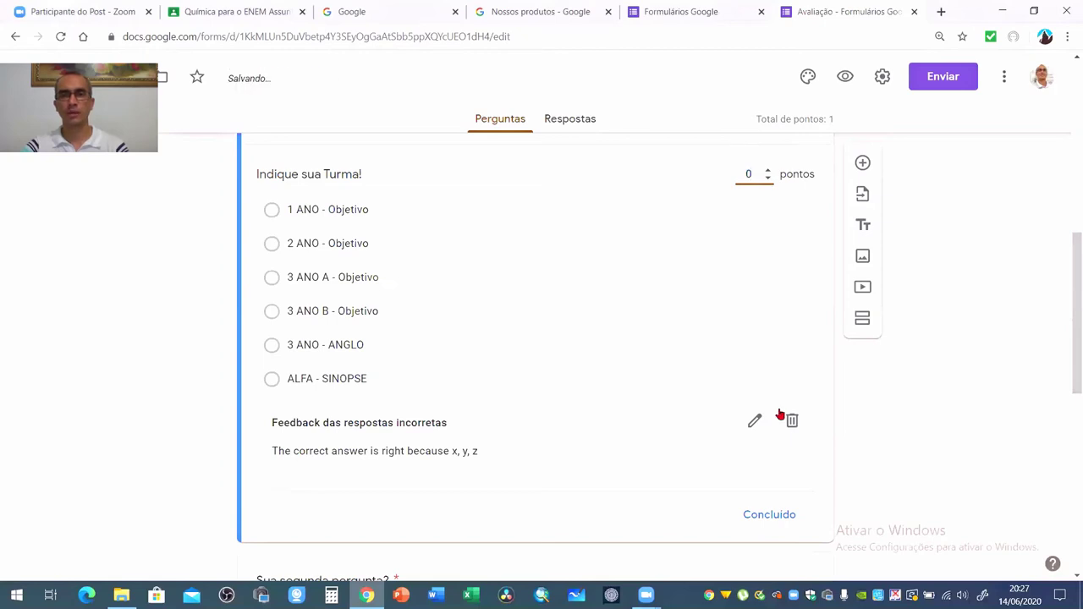
- Close the class question's answer key and delete the template questions "Sua segunda pergunta?" and "Sua terceira pergunta?"
left_click(775, 516)
scroll(558, 319, "down", 3)
scroll(556, 310, "up", 3)
scroll(551, 310, "down", 2)
scroll(537, 273, "down", 3)
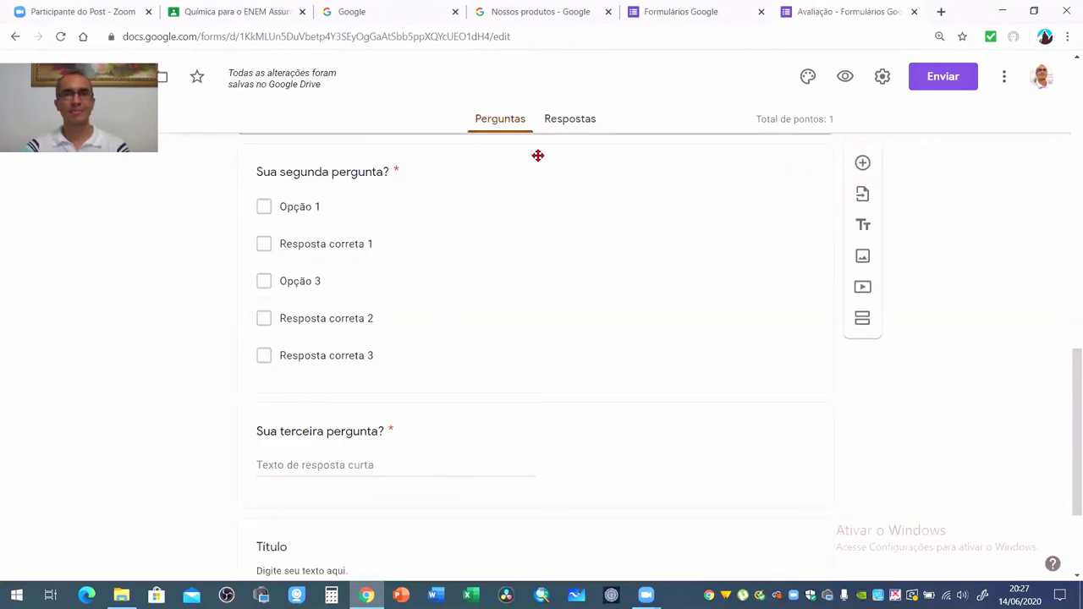
left_click(537, 155)
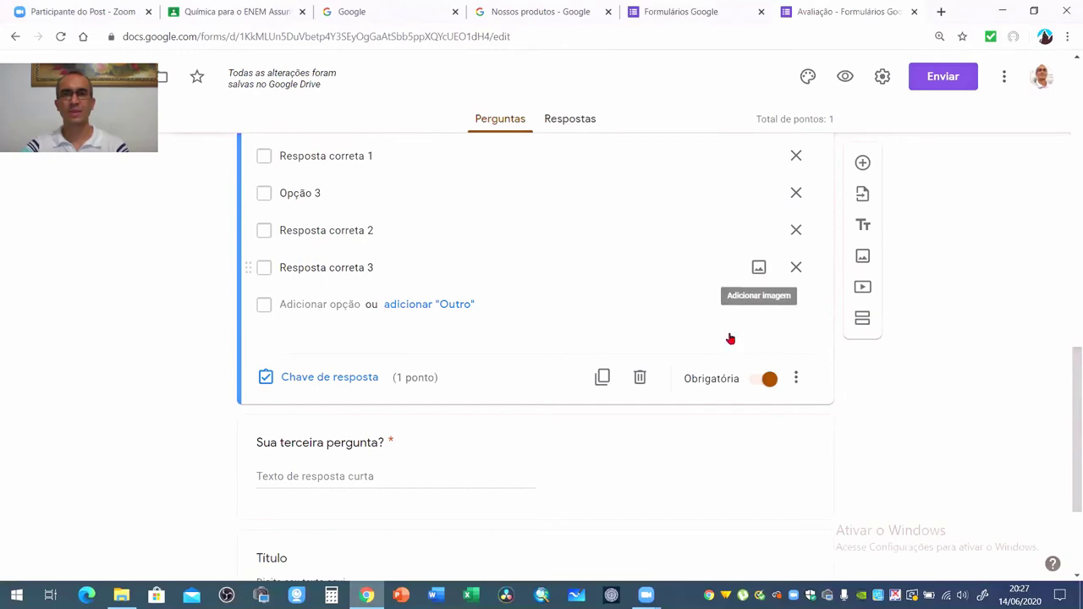
scroll(730, 336, "up", 2)
left_click(639, 517)
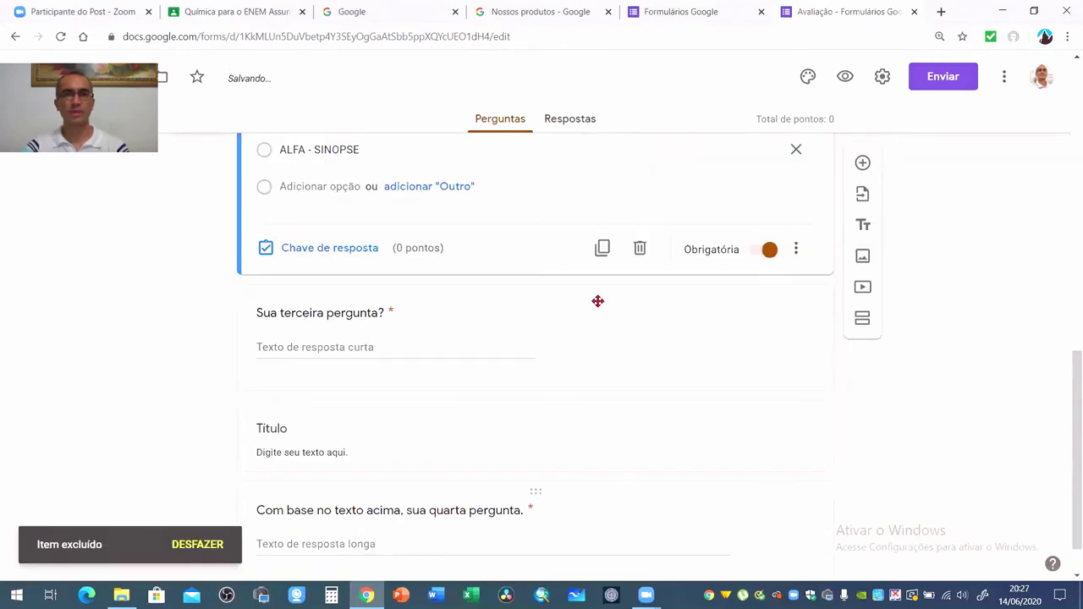
left_click(535, 295)
left_click(641, 332)
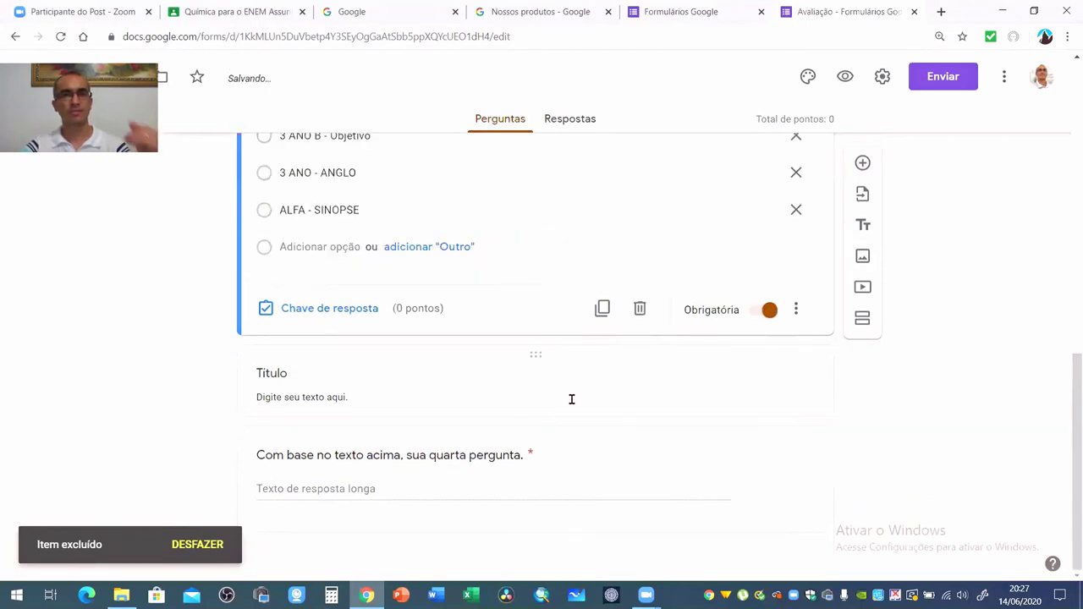
- Delete the "Título" text block and the question "Com base no texto acima, sua quarta pergunta."
left_click(531, 354)
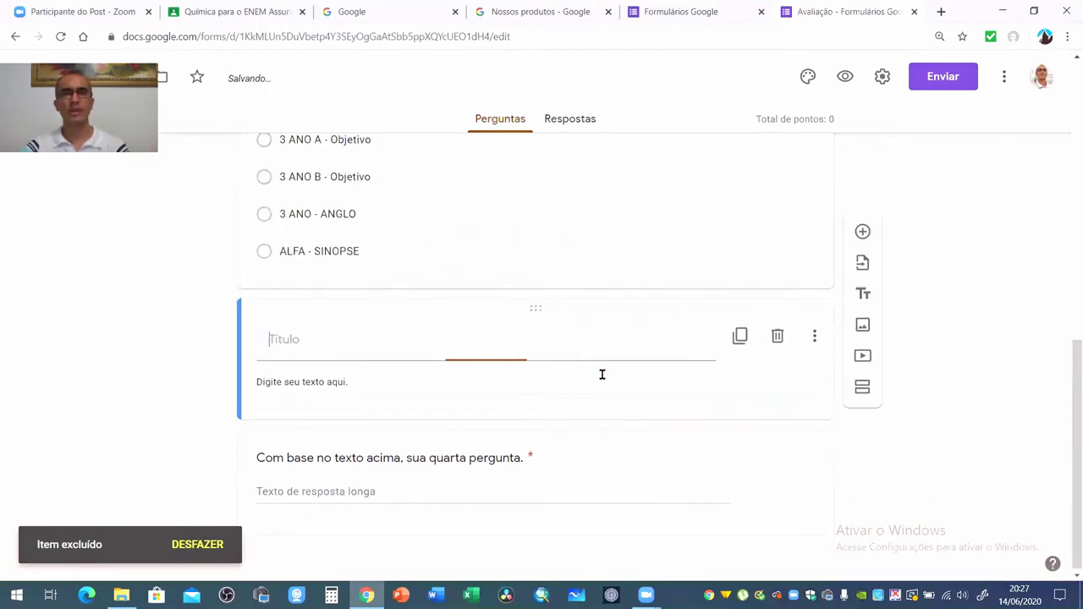
left_click(778, 336)
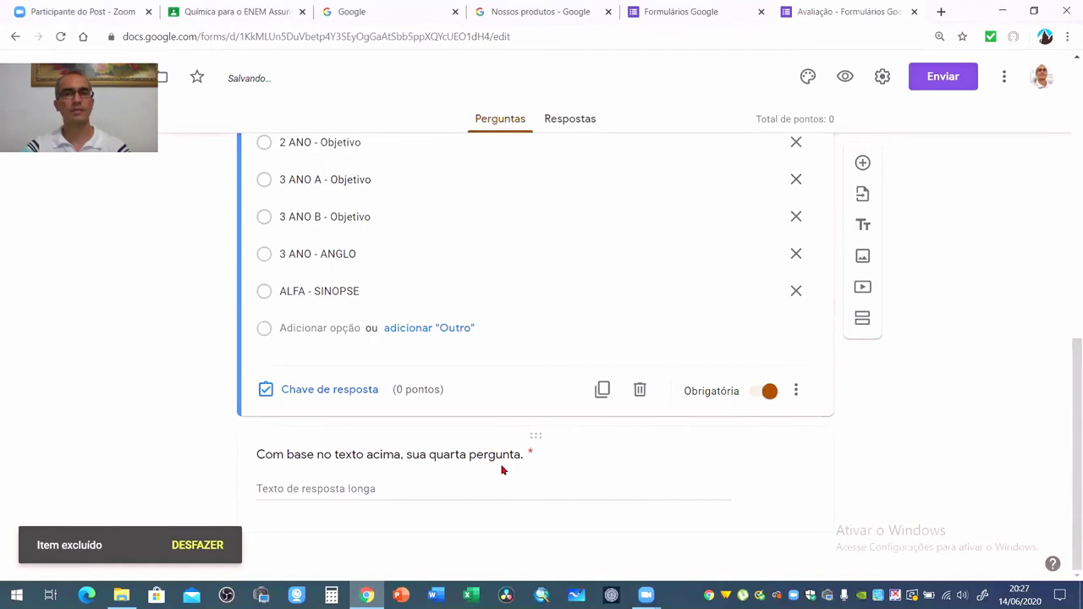
left_click(536, 442)
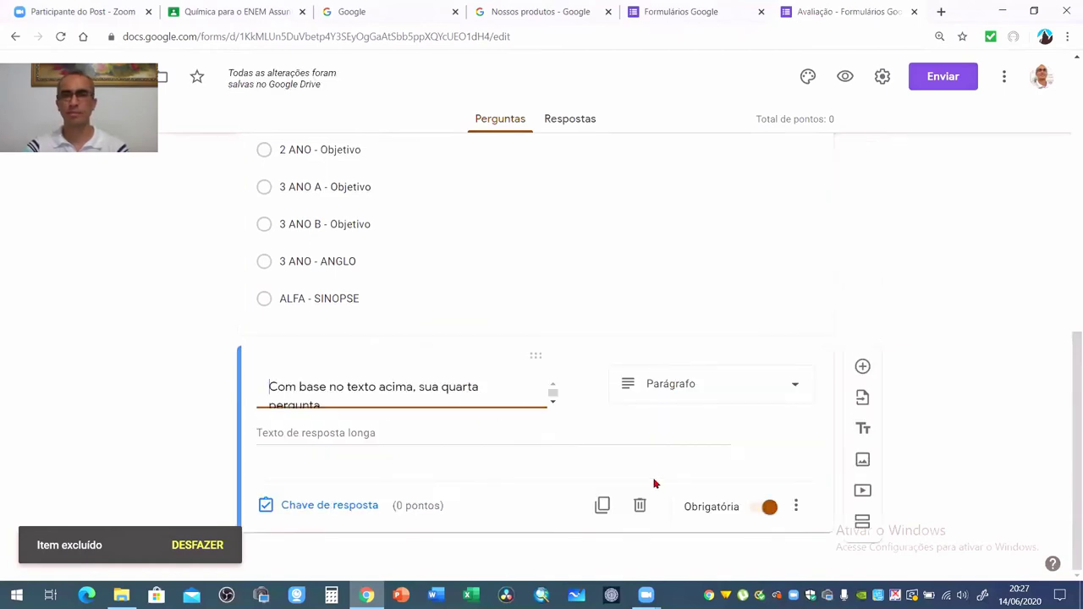
left_click(640, 506)
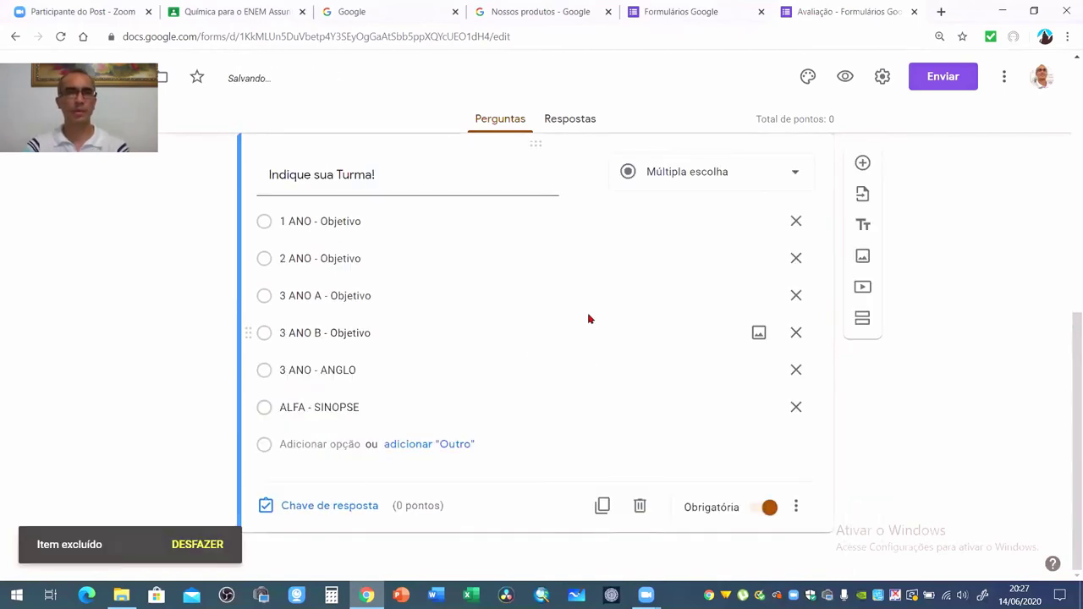
- Add a new question of type "Upload de arquivo" after the class question and allow participants to upload files to Drive
scroll(590, 318, "up", 6)
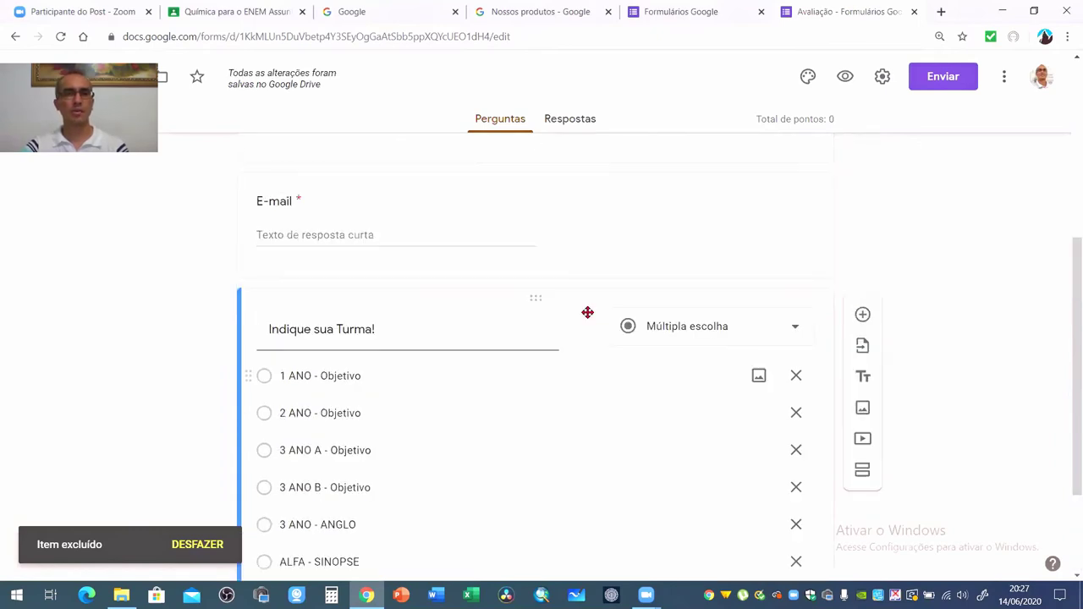
scroll(587, 313, "down", 6)
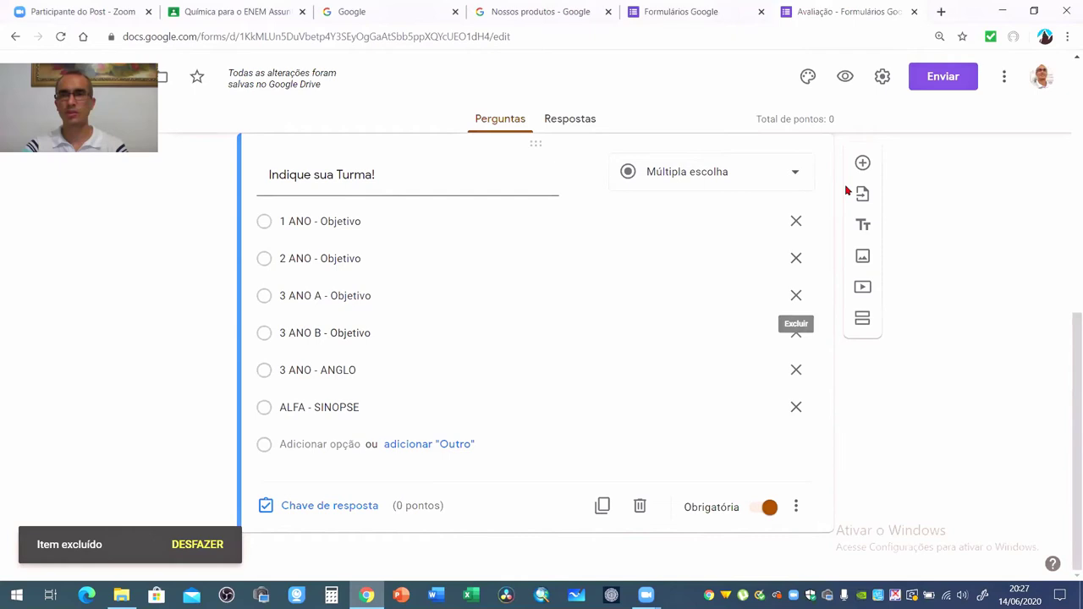
left_click(862, 163)
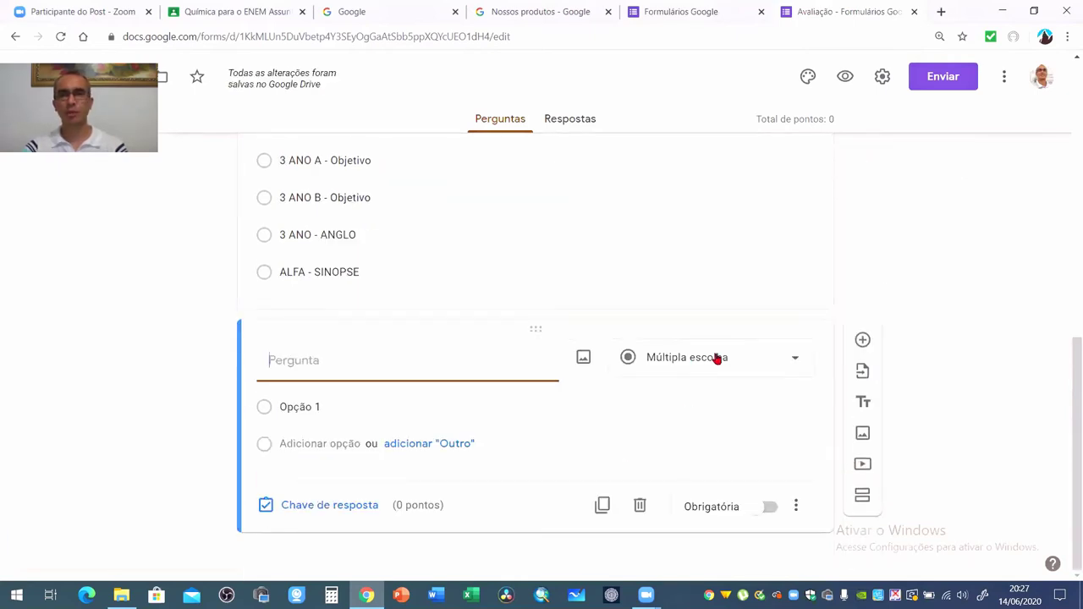
left_click(795, 360)
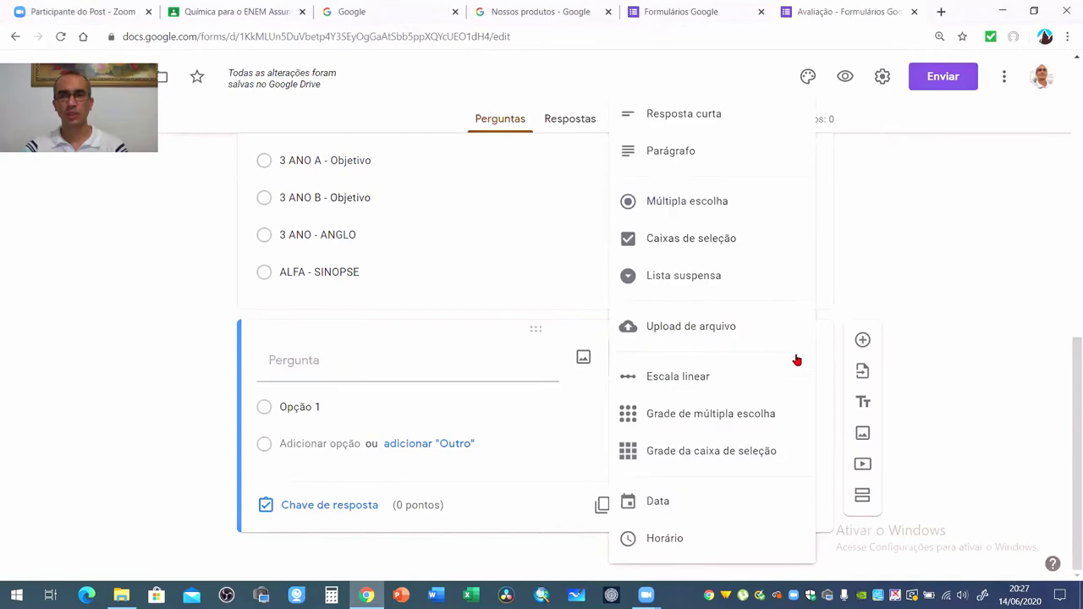
left_click(700, 326)
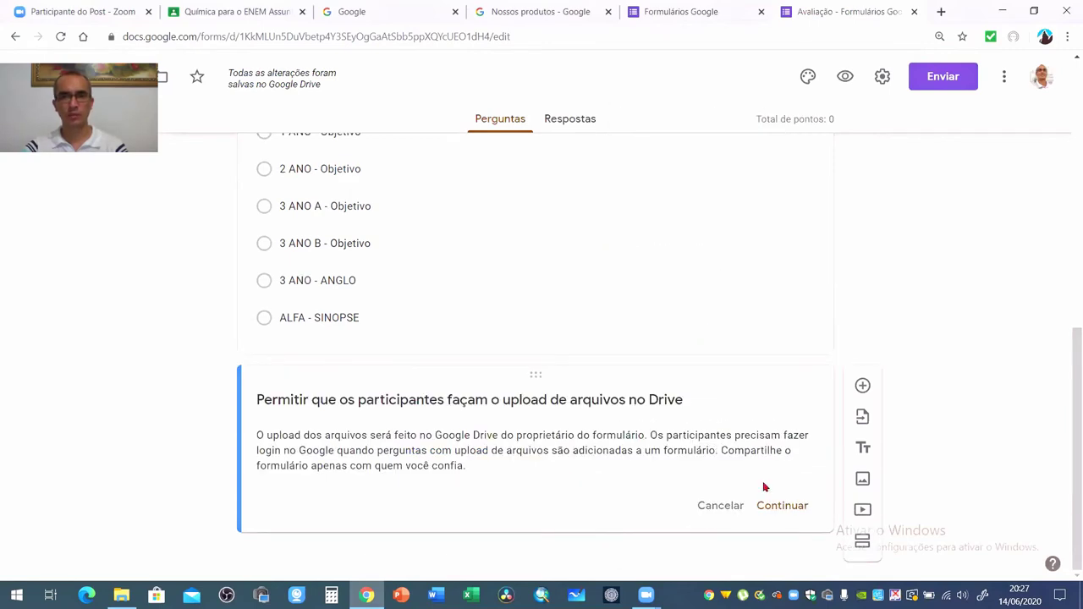
left_click(785, 507)
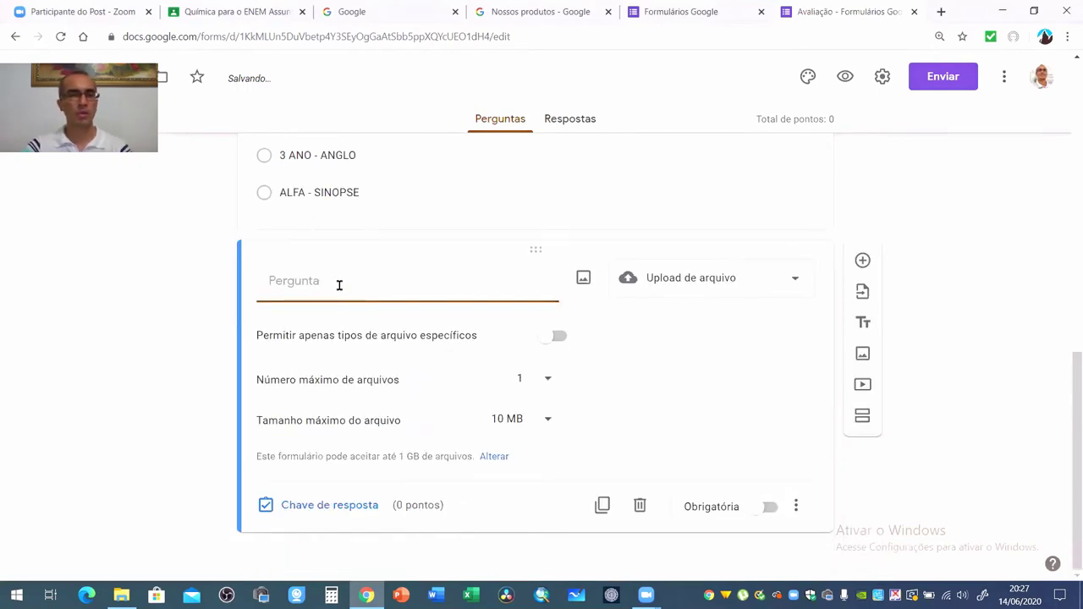
- Title the file upload question "Envie sua Redação!"
type("Envi")
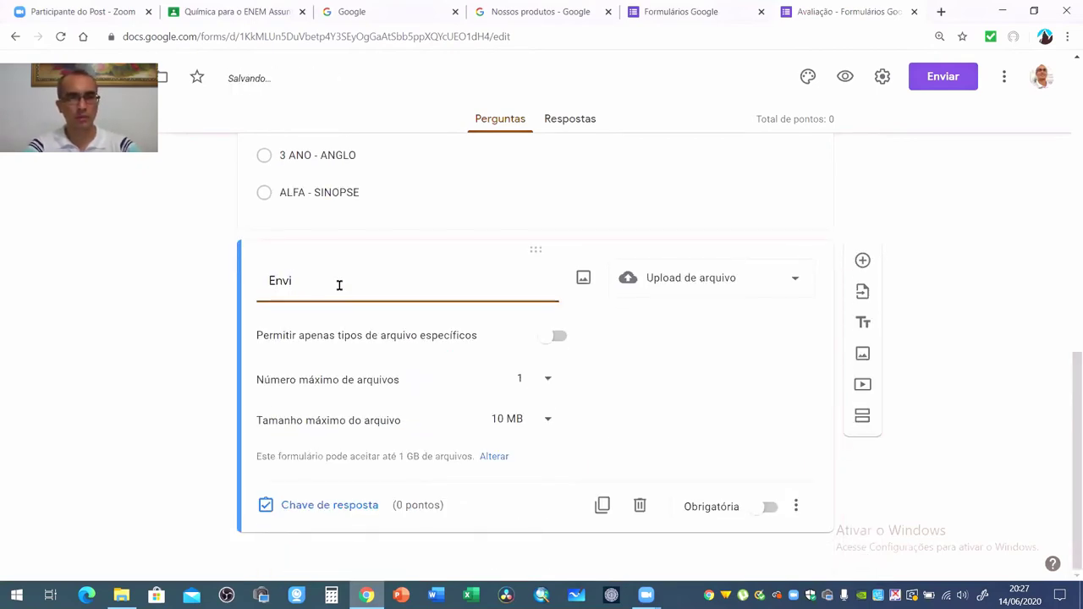
type("e sua ")
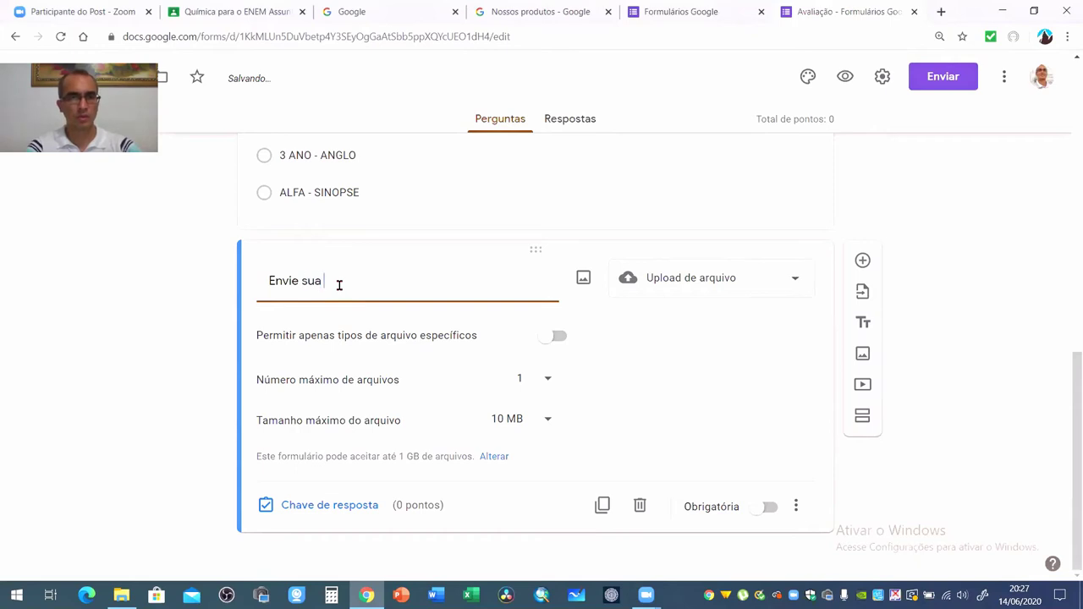
type("Redação!")
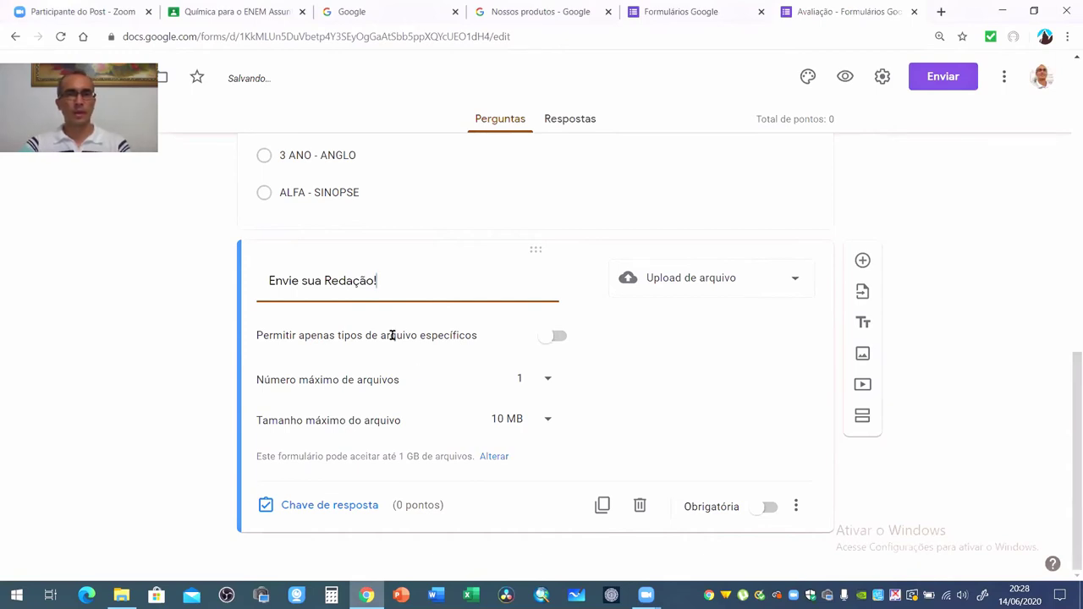
- Restrict the essay upload question to specific file types, allowing only Imagem and PDF
left_click(546, 342)
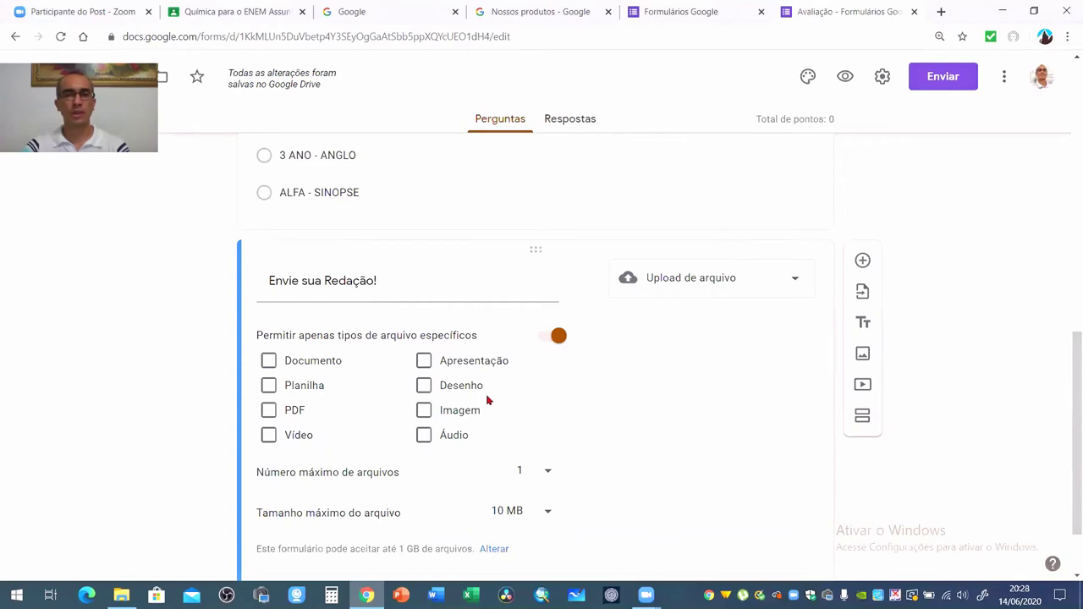
left_click(424, 411)
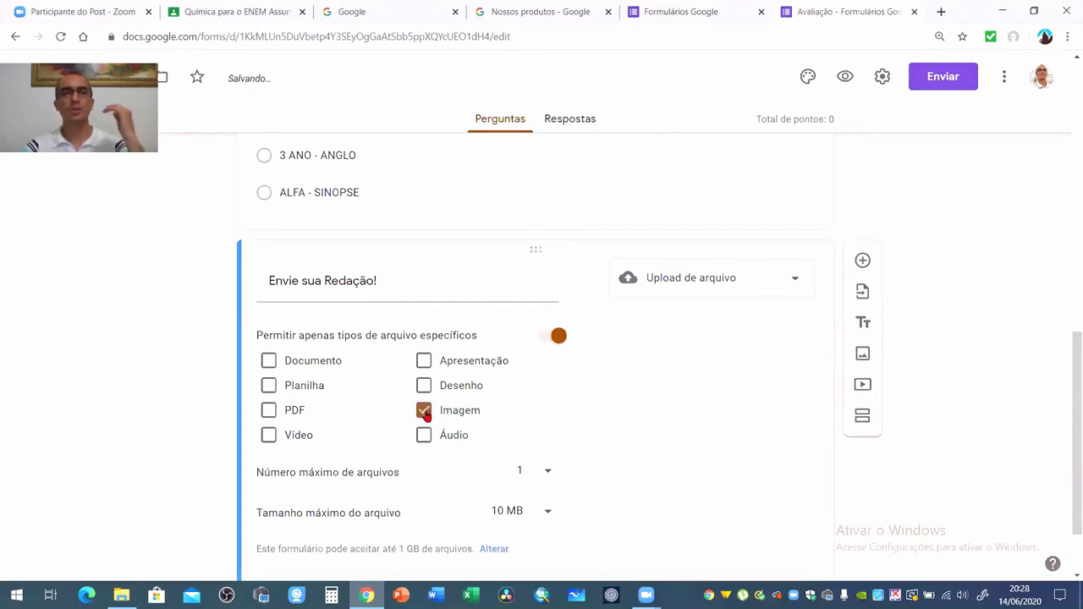
left_click(268, 411)
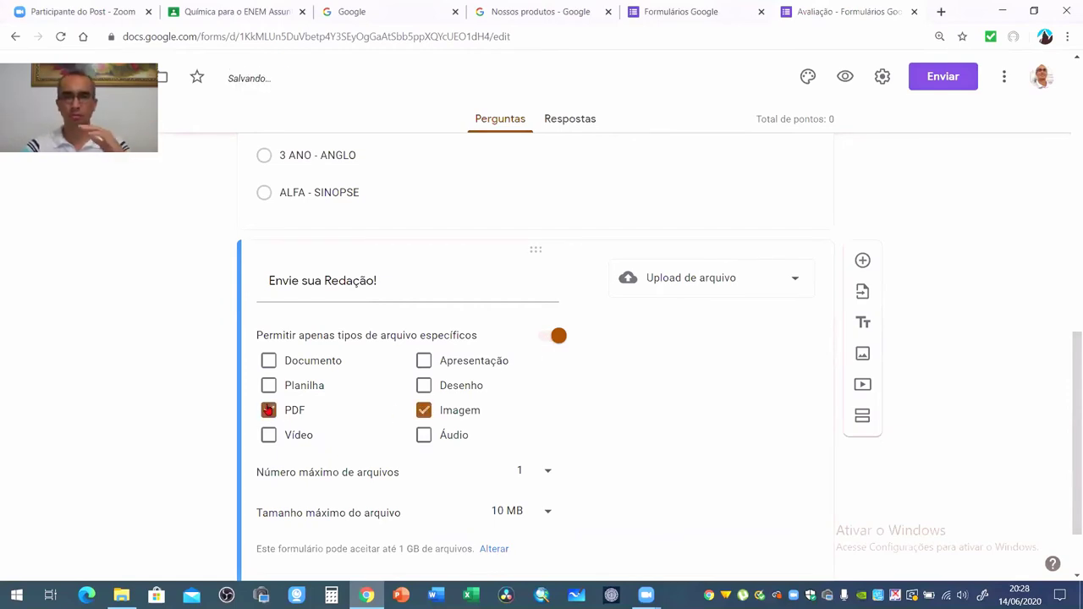
- Set the upload question's maximum file size to 100 MB and make the question required
scroll(593, 406, "down", 1)
left_click(544, 417)
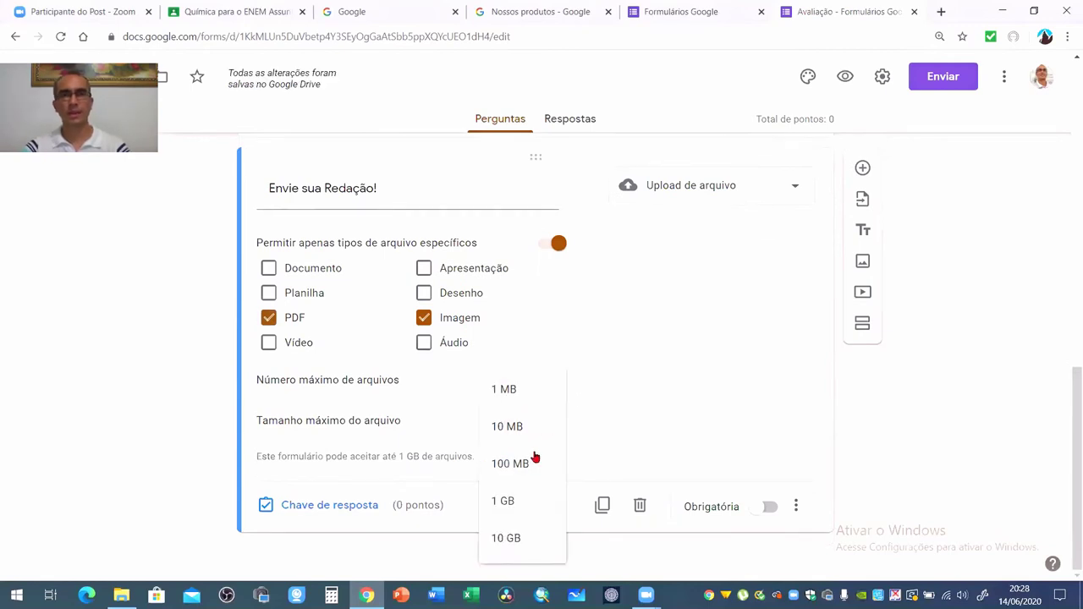
left_click(510, 463)
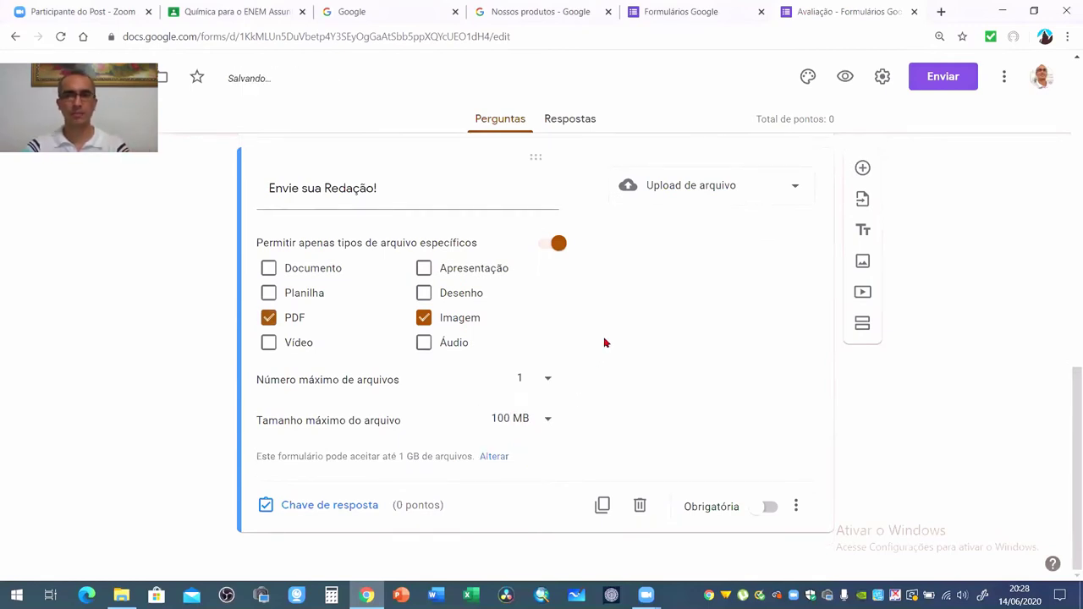
left_click(762, 507)
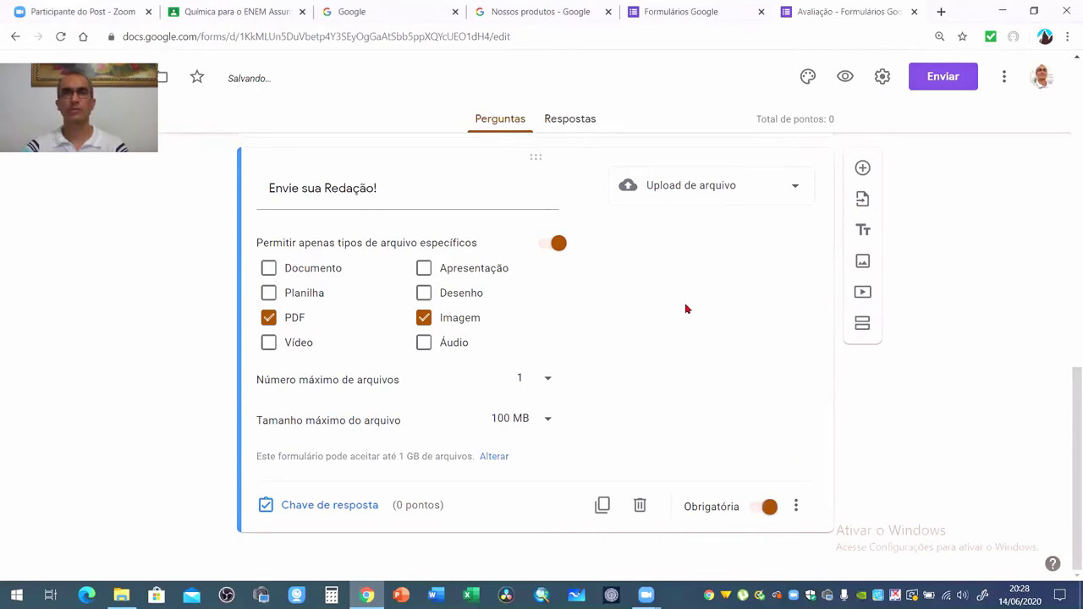
scroll(684, 306, "up", 2)
scroll(680, 302, "down", 2)
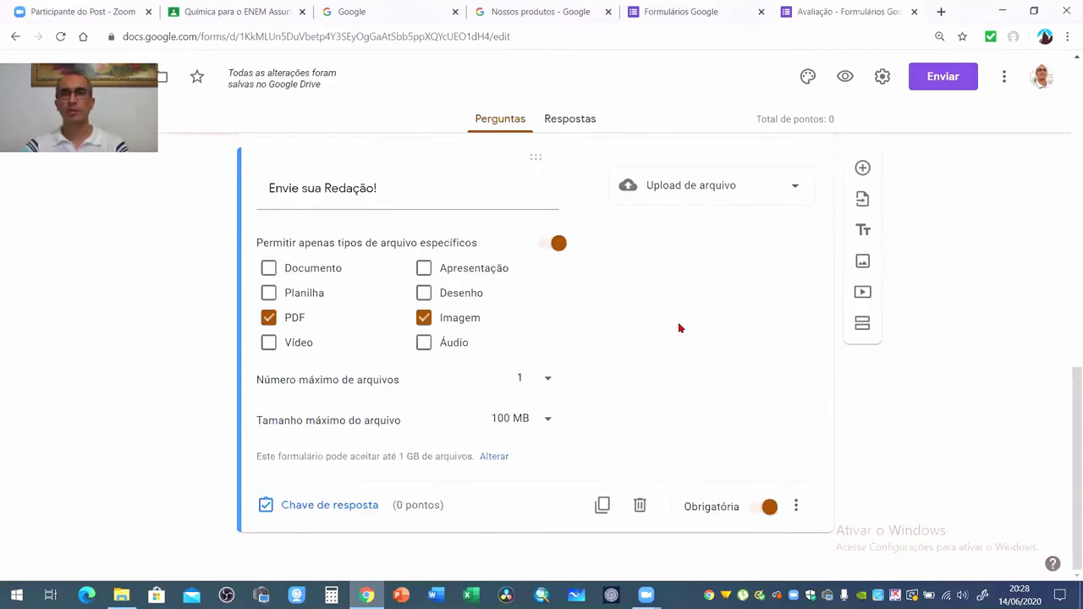
- In the form settings, turn off the limit of one response and enable the progress bar
left_click(882, 77)
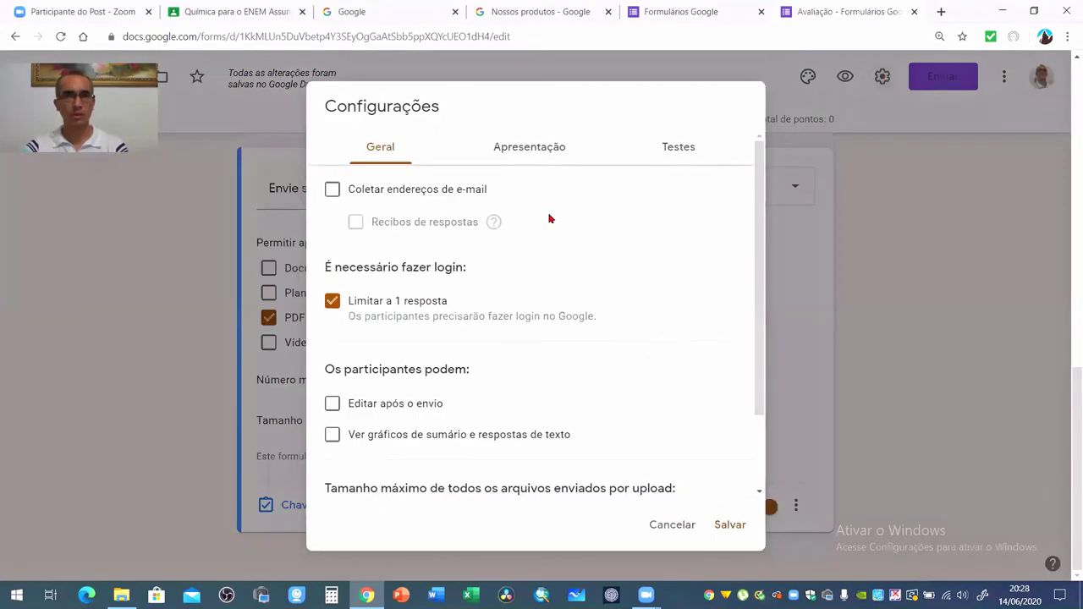
left_click(356, 311)
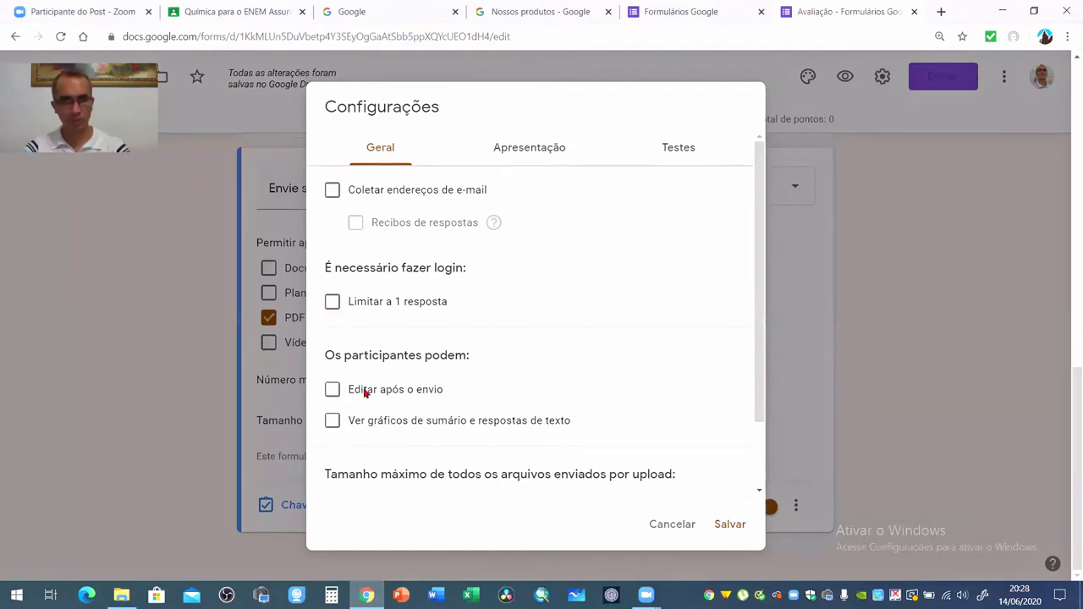
left_click(540, 157)
left_click(334, 197)
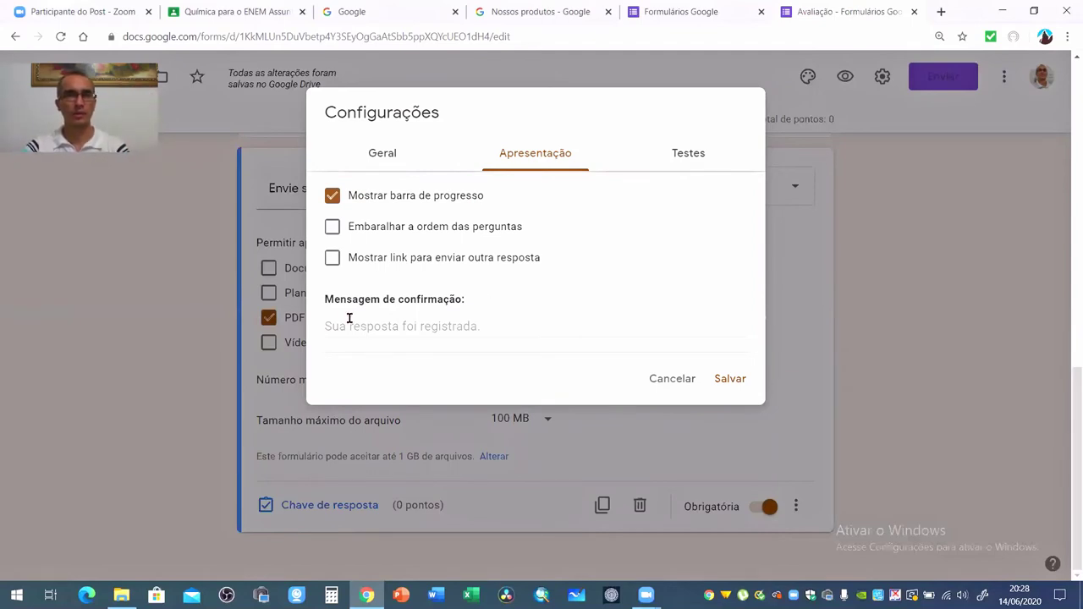
- Set the confirmation message to "Sua redação foi encaminhada com SUCESSO!" and save the form settings
left_click(470, 326)
type("Sua")
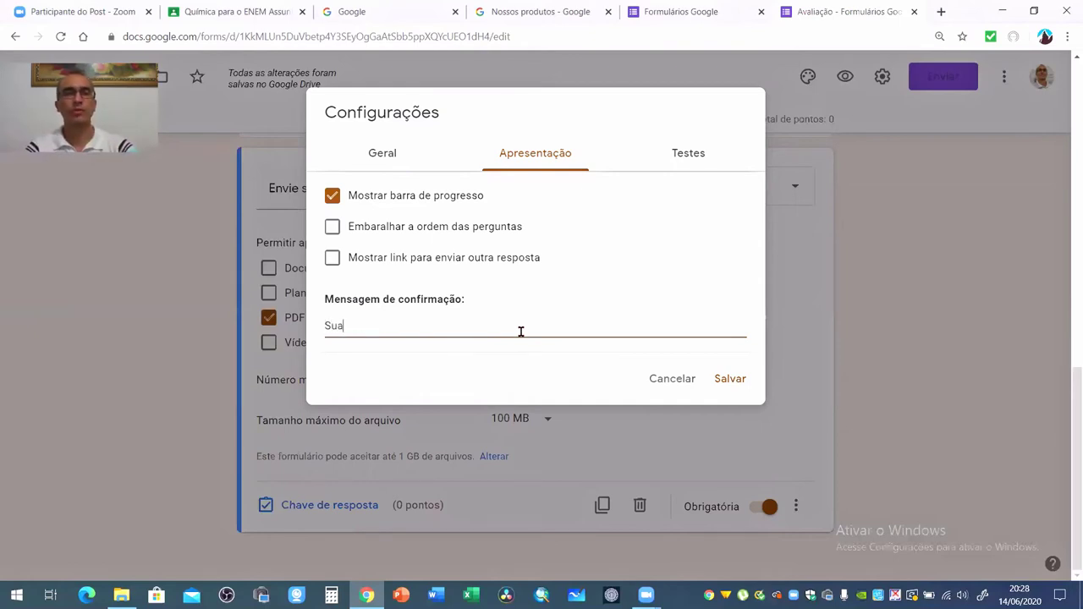
type(" redaçã")
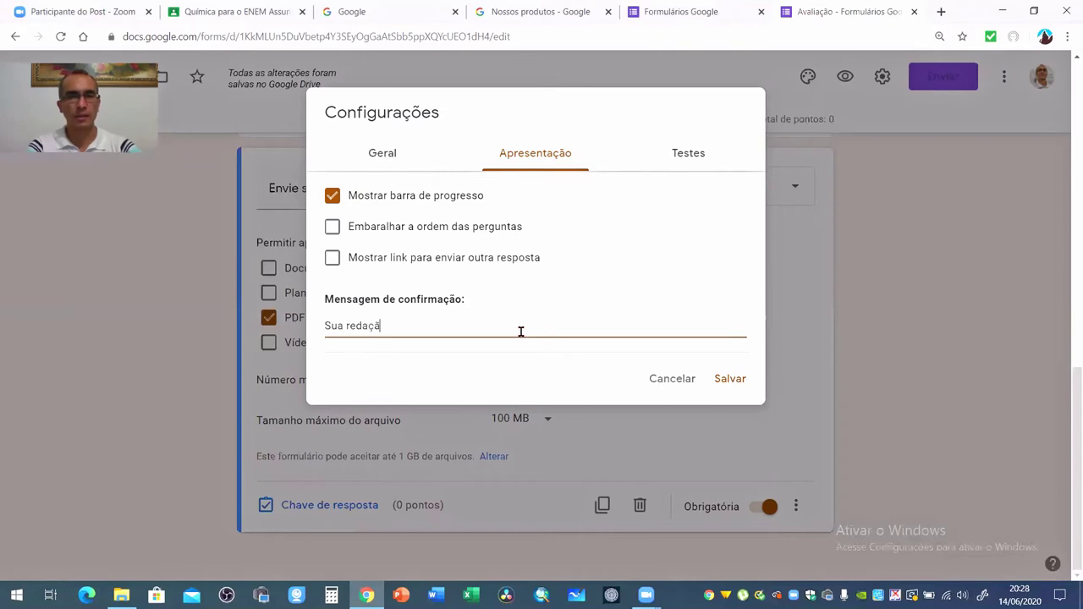
type("o foi encaminhada com SUCESSO!")
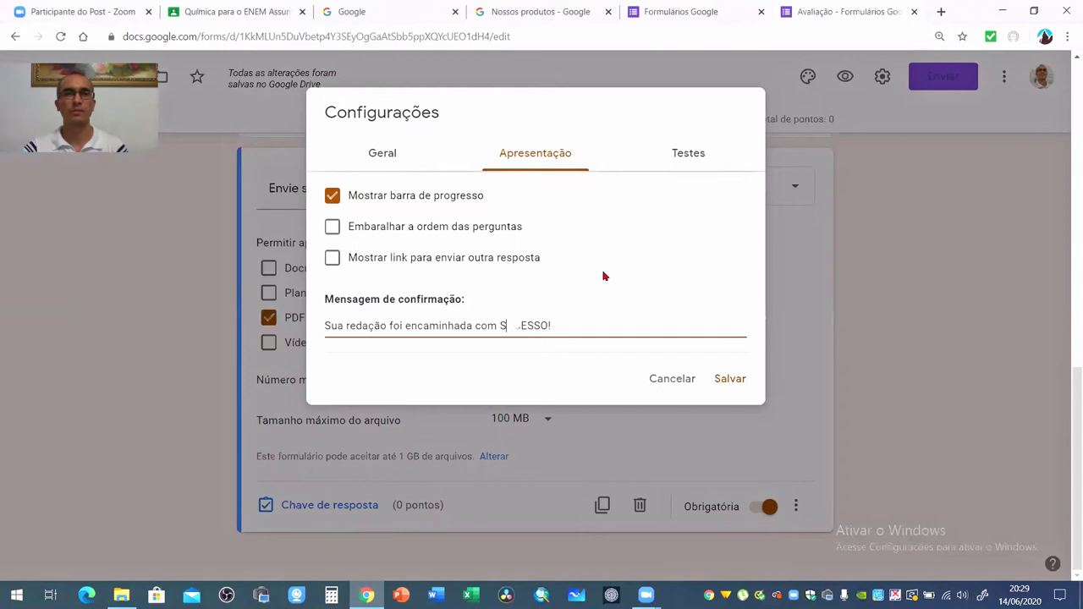
left_click(729, 378)
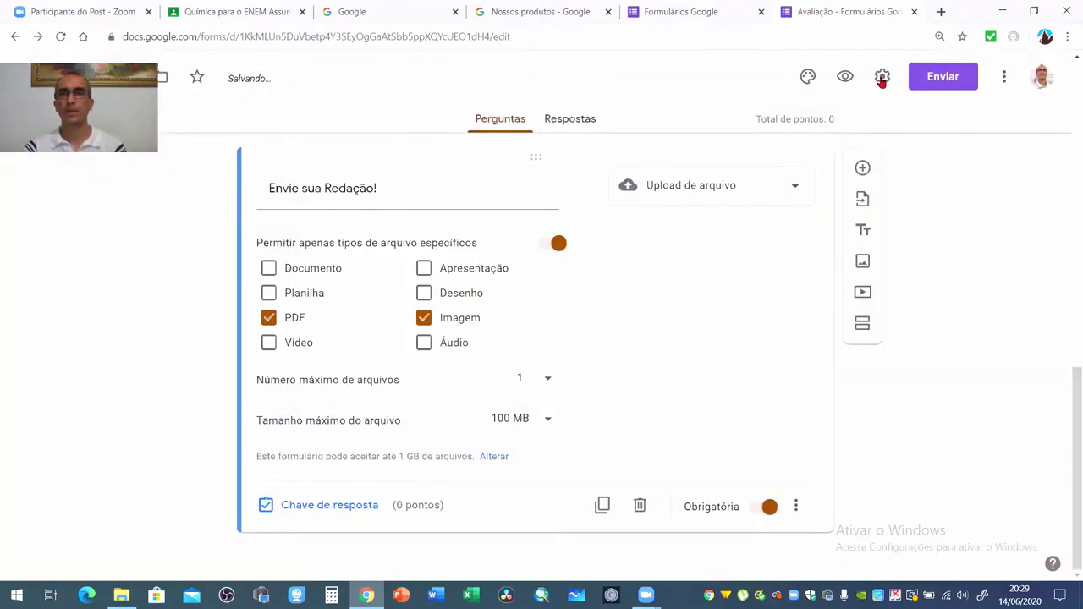
- Turn off the "Criar teste" quiz option in the form settings and save the change
left_click(883, 76)
left_click(675, 149)
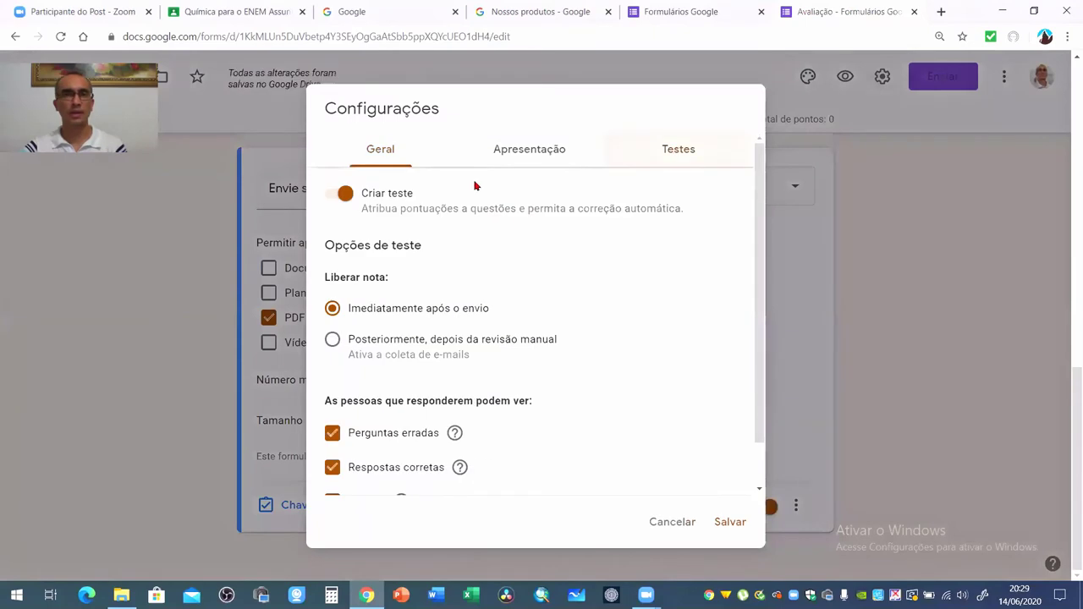
left_click(345, 194)
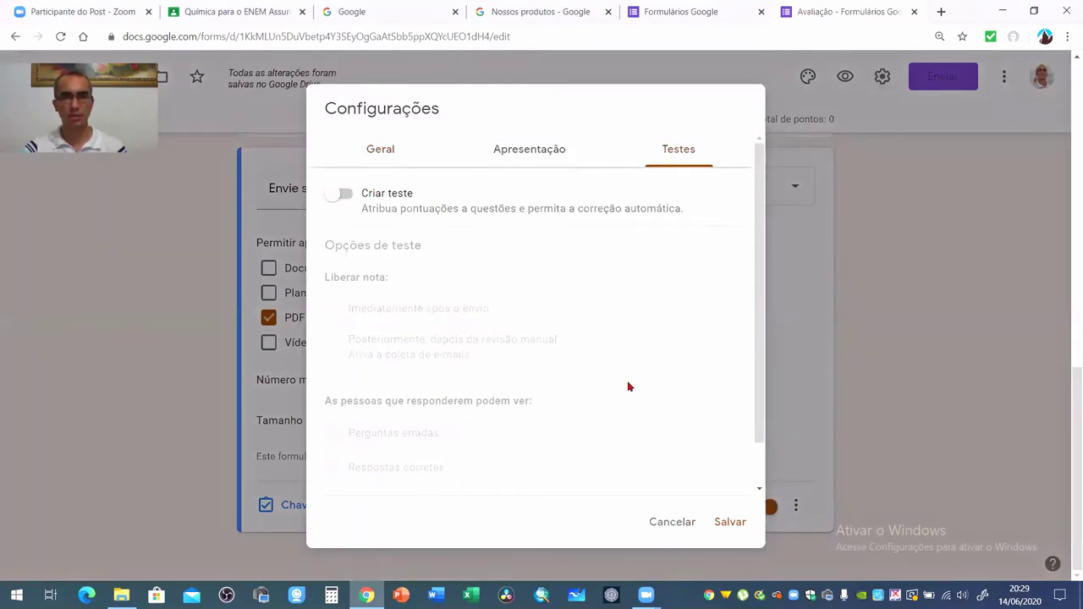
scroll(628, 386, "down", 1)
scroll(628, 386, "up", 1)
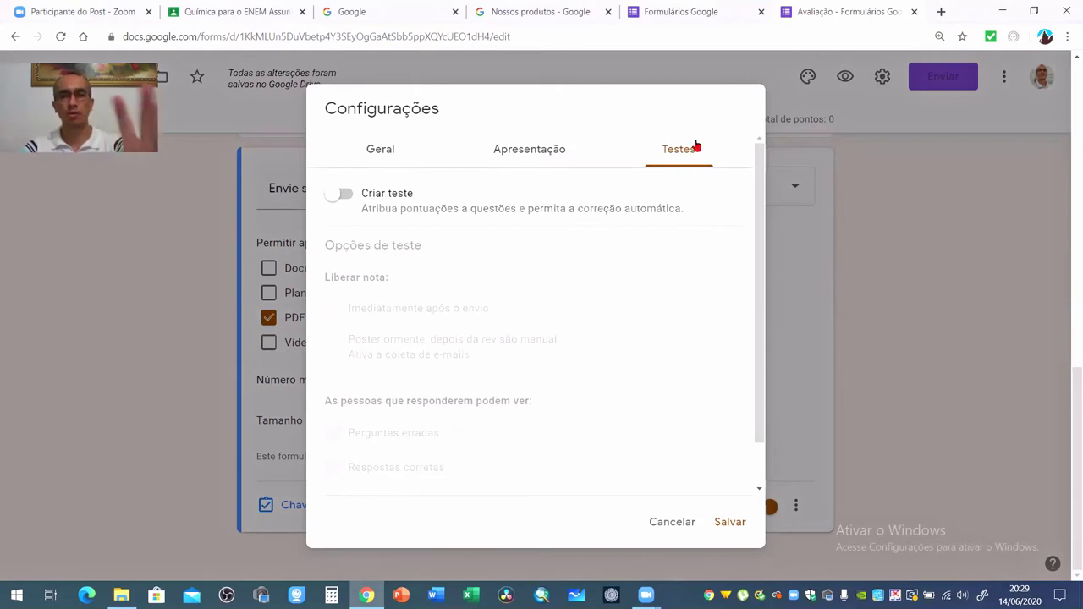
left_click(730, 522)
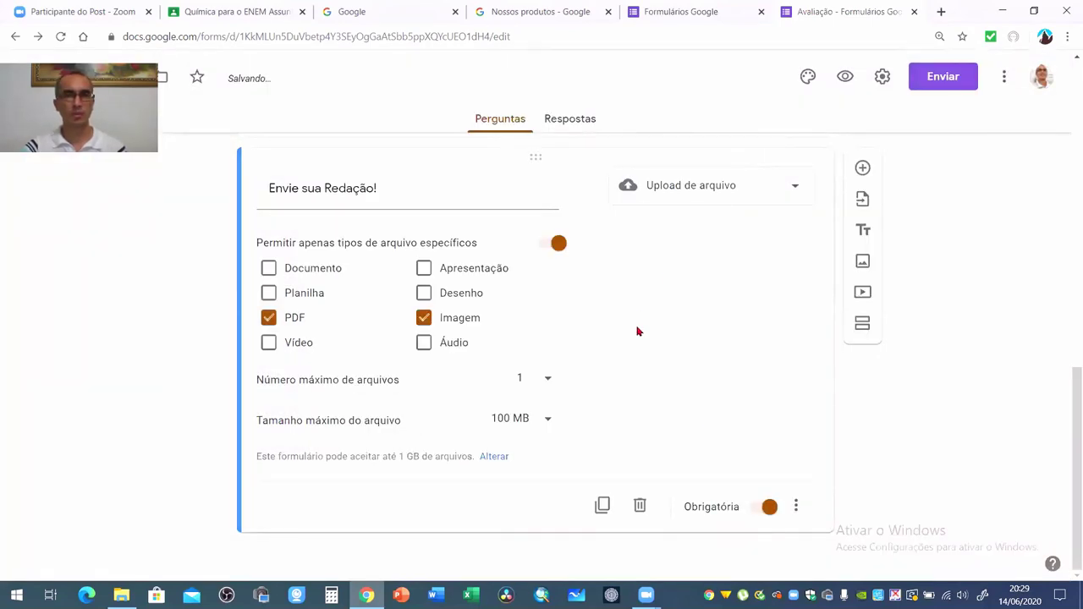
- Preview the form as a respondent, review all its questions down to the file upload, and close the preview
scroll(638, 331, "up", 10)
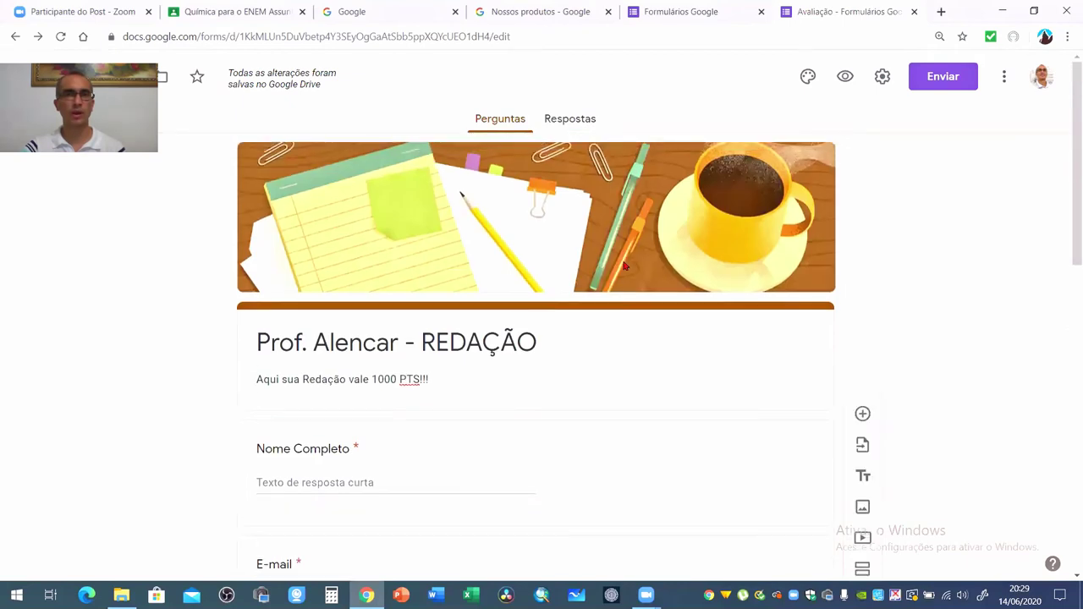
left_click(845, 77)
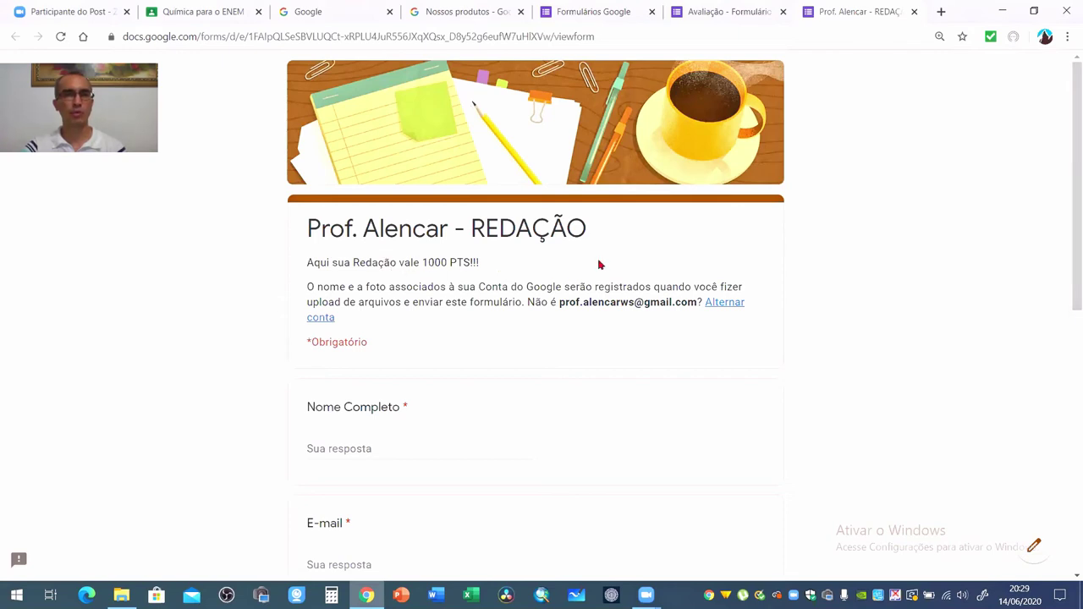
scroll(598, 263, "down", 2)
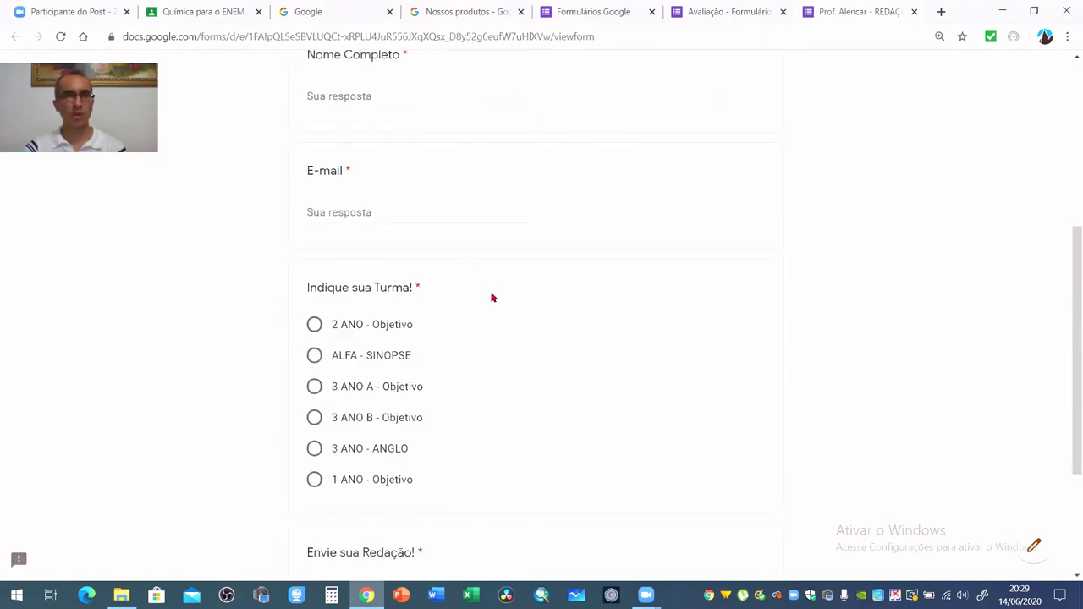
scroll(492, 297, "down", 3)
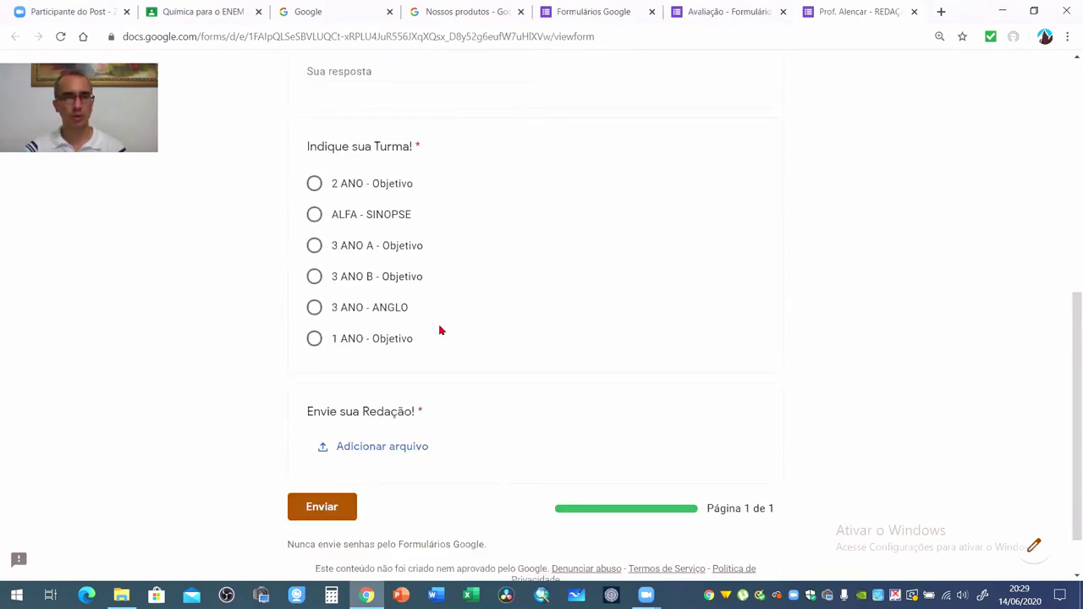
scroll(439, 330, "down", 1)
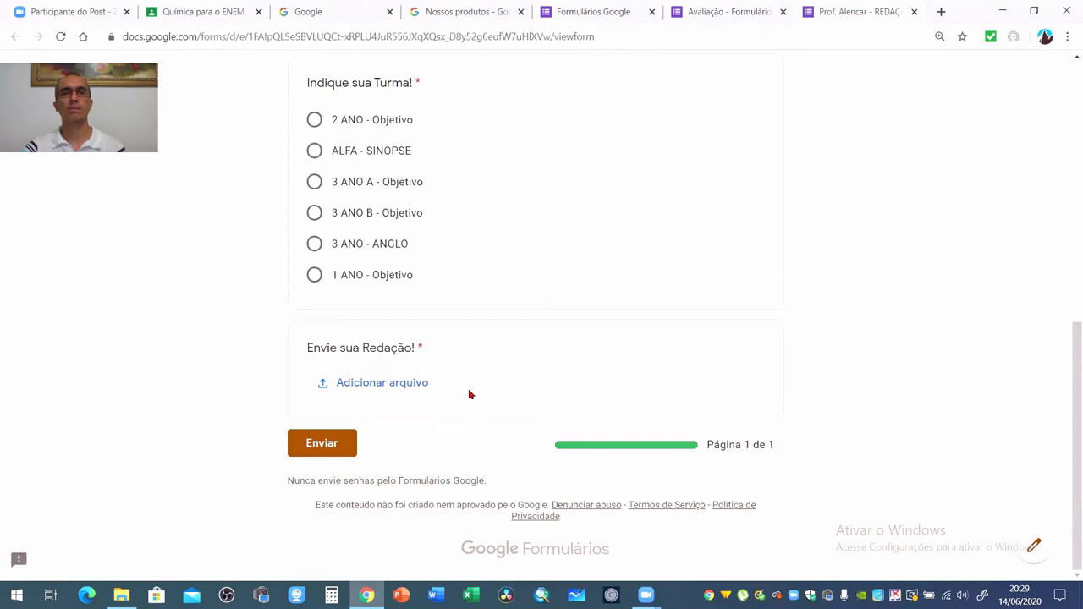
scroll(618, 350, "up", 3)
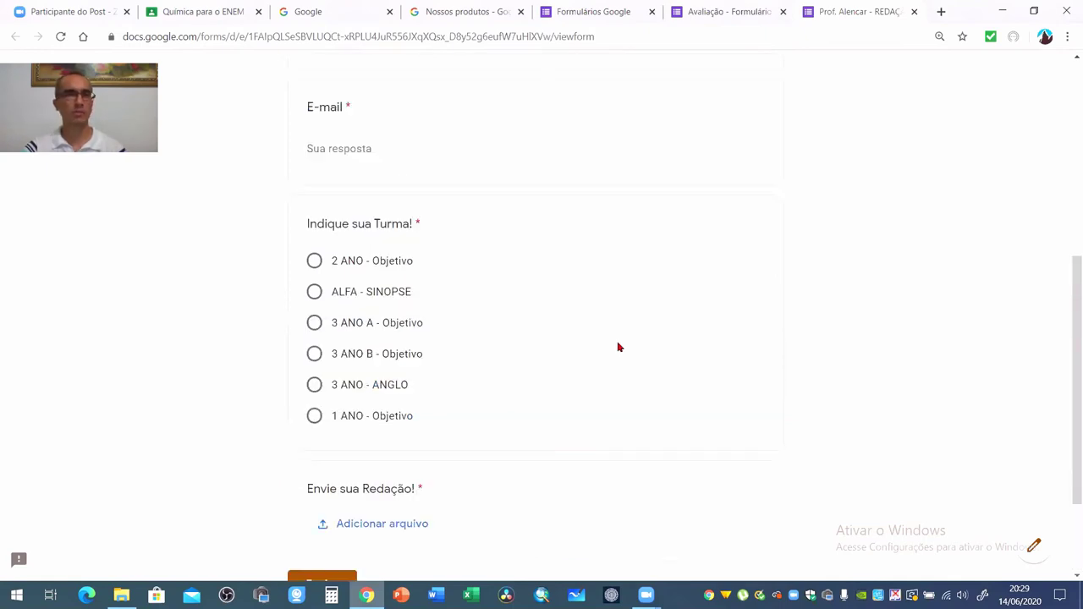
scroll(618, 346, "up", 9)
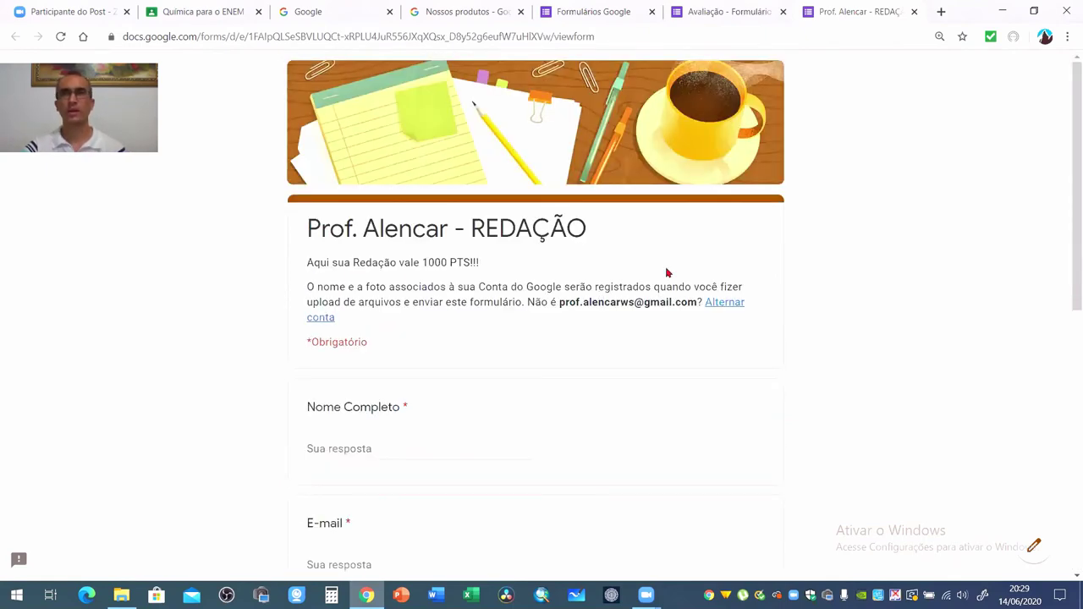
left_click(915, 11)
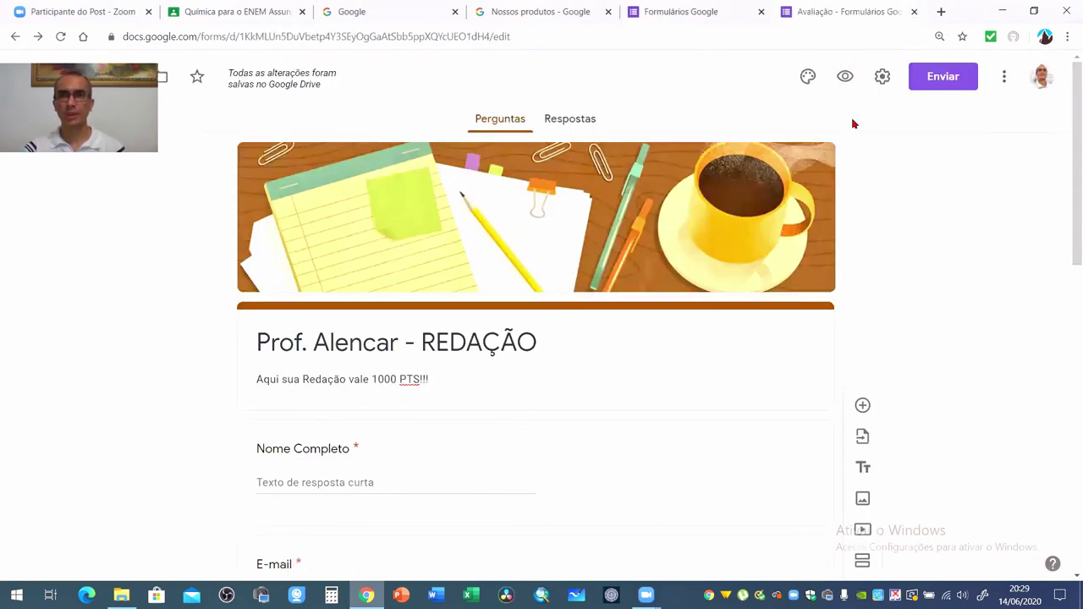
scroll(668, 346, "down", 2)
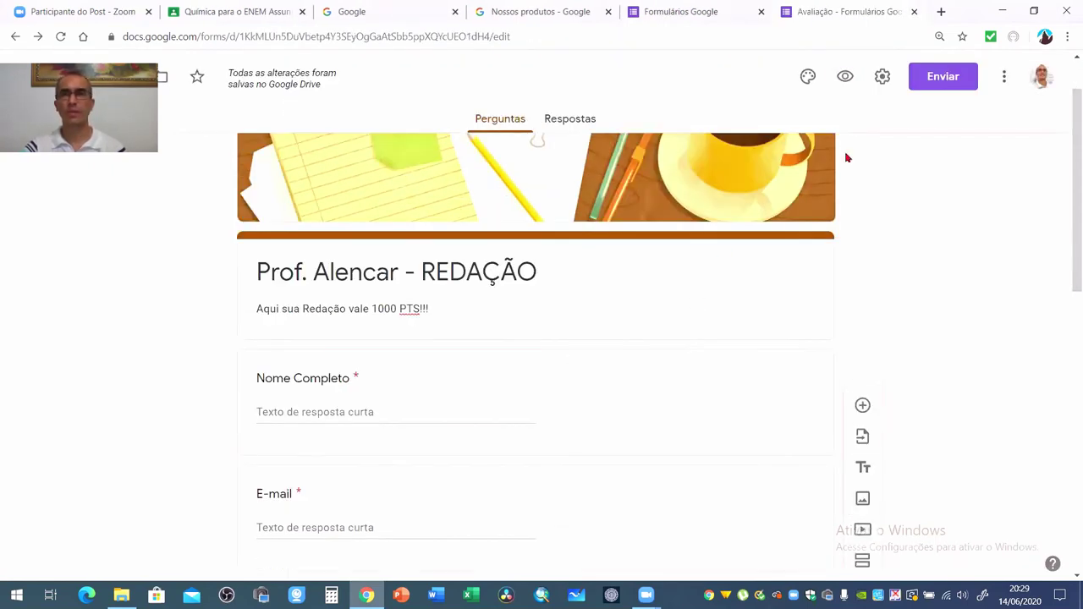
left_click(845, 77)
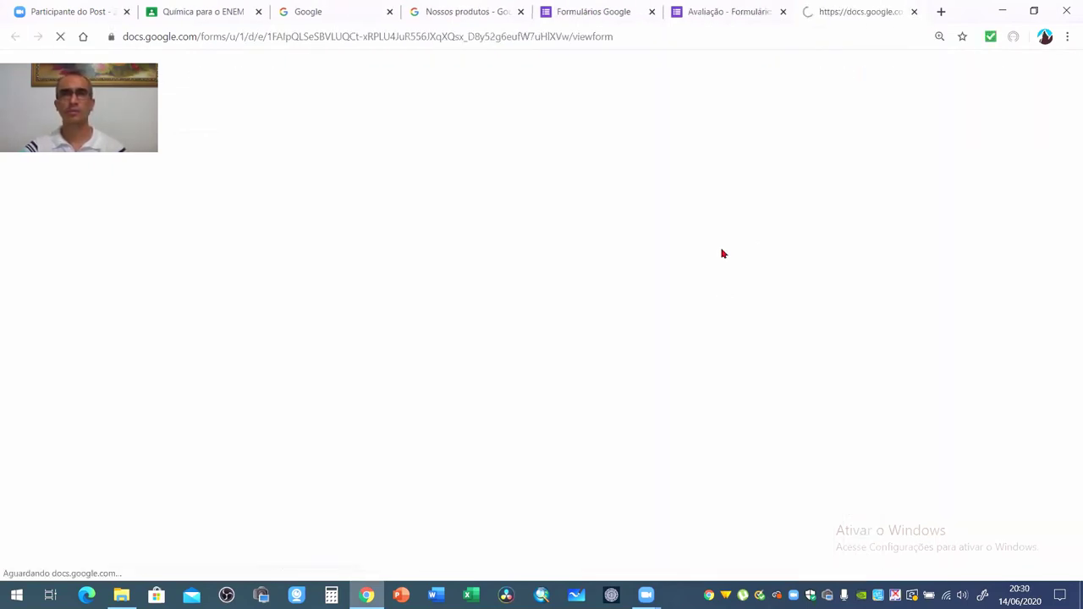
left_click(914, 11)
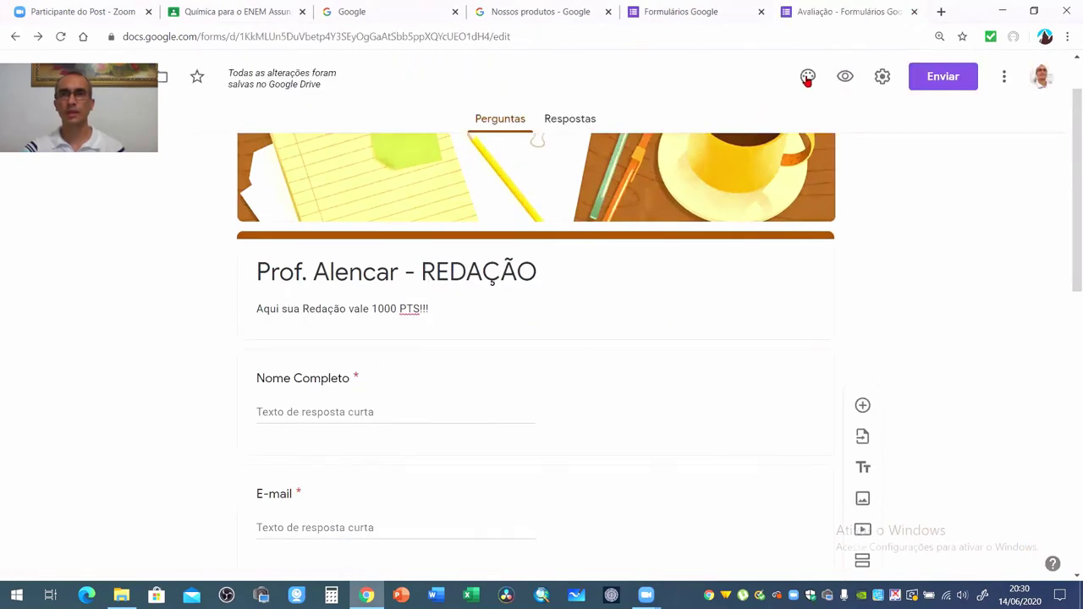
- Change the form's theme colour to light blue and check it across the questions
left_click(807, 77)
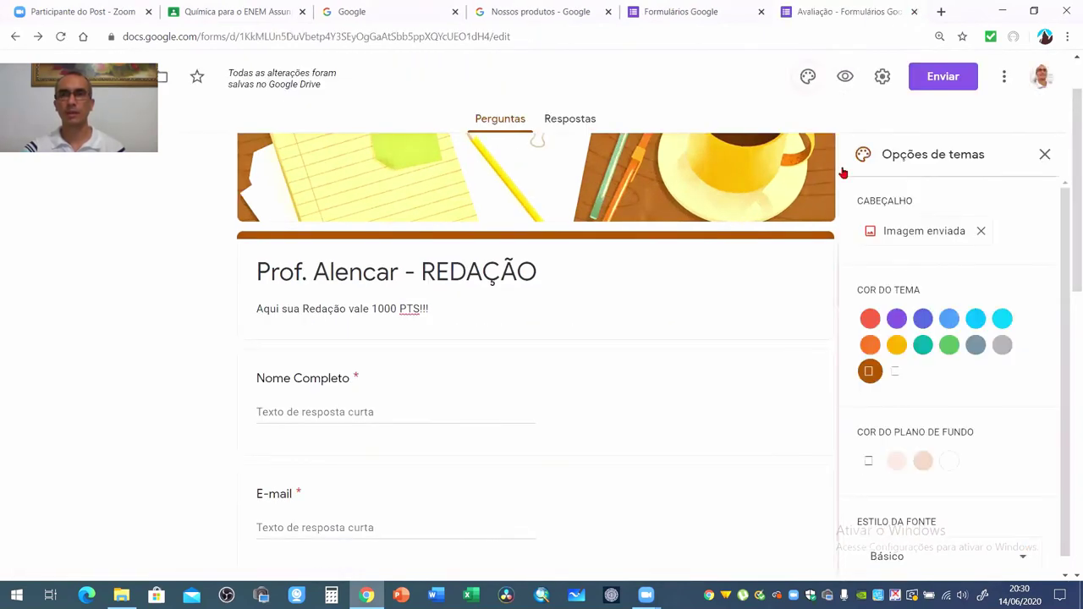
left_click(948, 318)
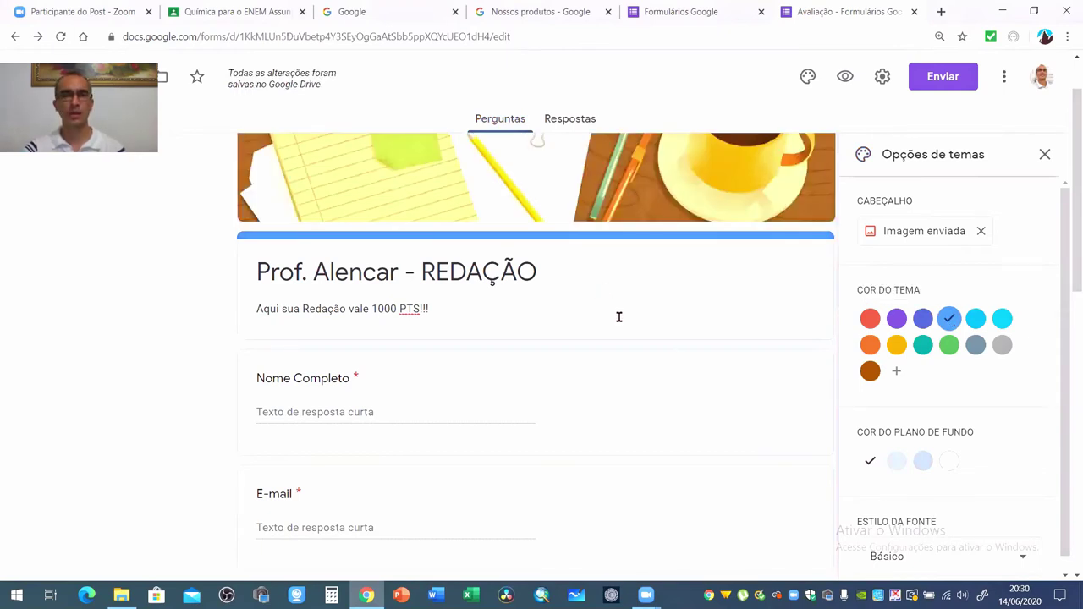
scroll(619, 316, "down", 10)
scroll(619, 322, "up", 10)
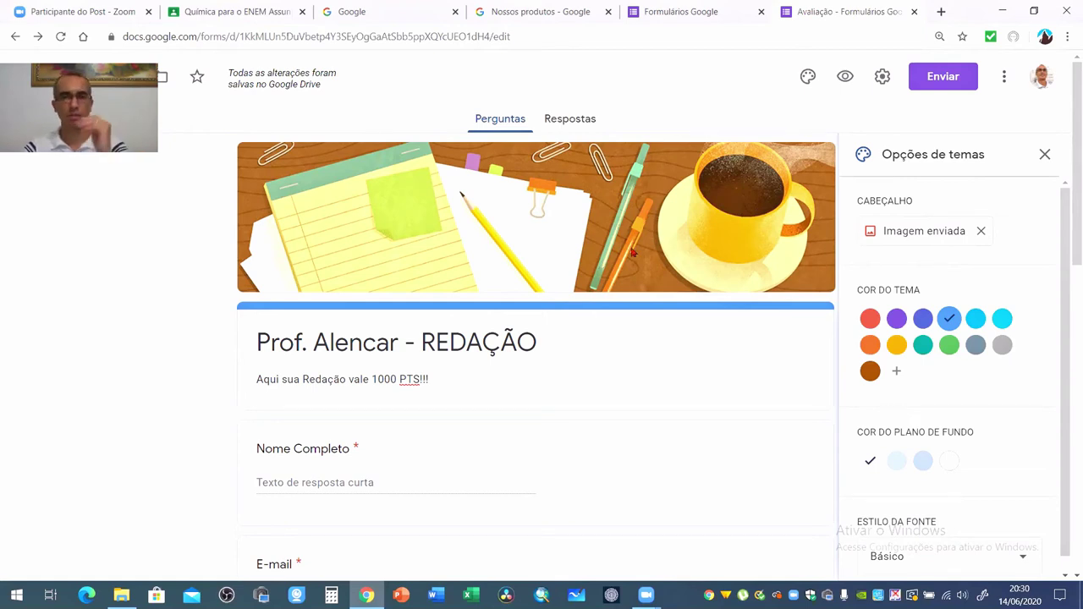
- Look through the header image choices, covering the ready-made themes, file upload and photos
left_click(944, 235)
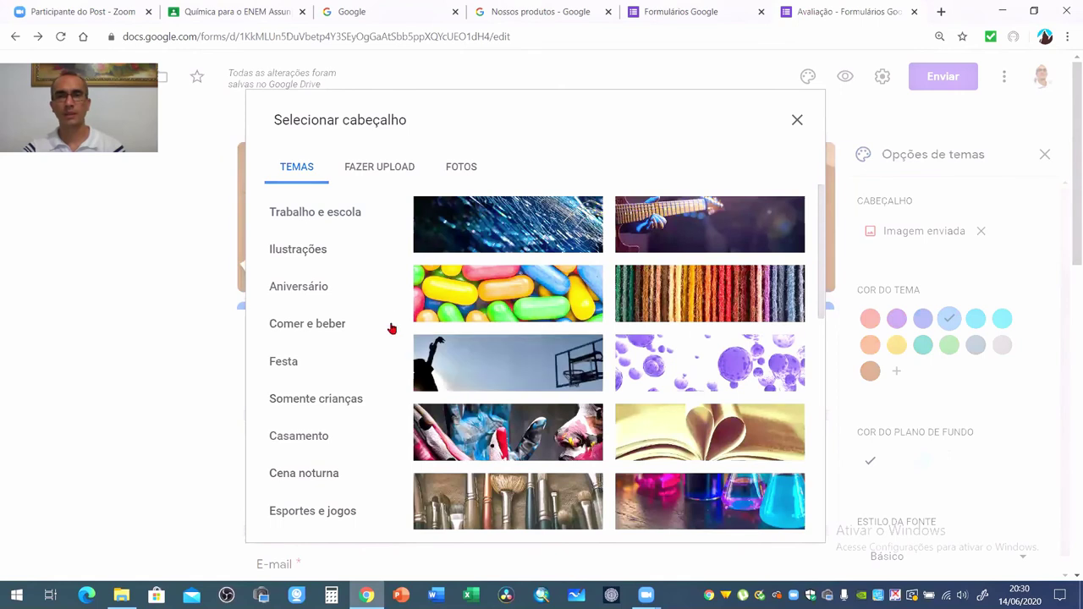
scroll(390, 316, "down", 1)
scroll(390, 316, "down", 2)
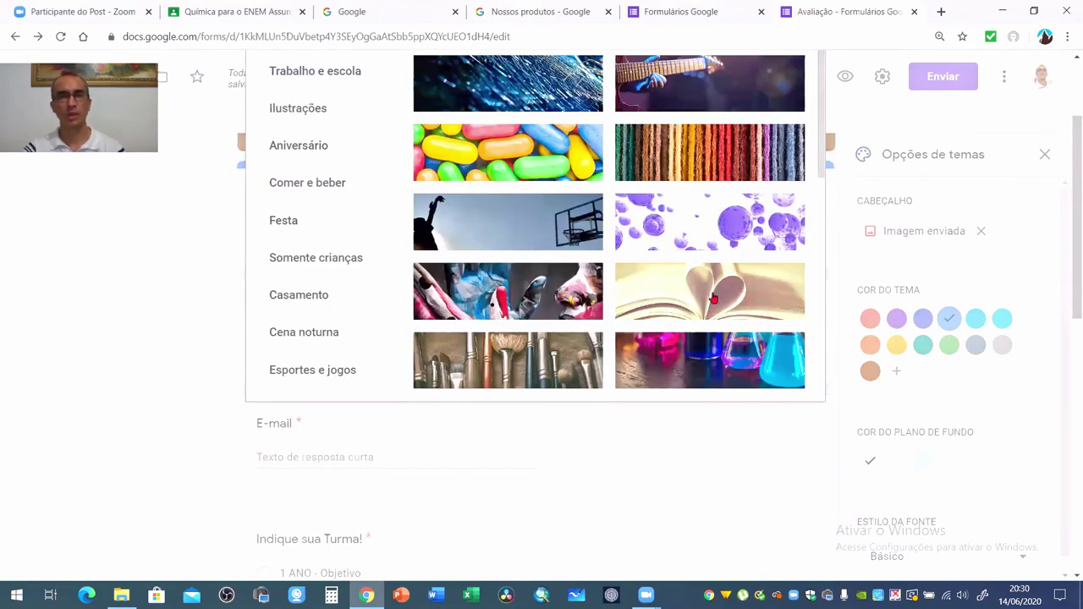
scroll(544, 347, "up", 2)
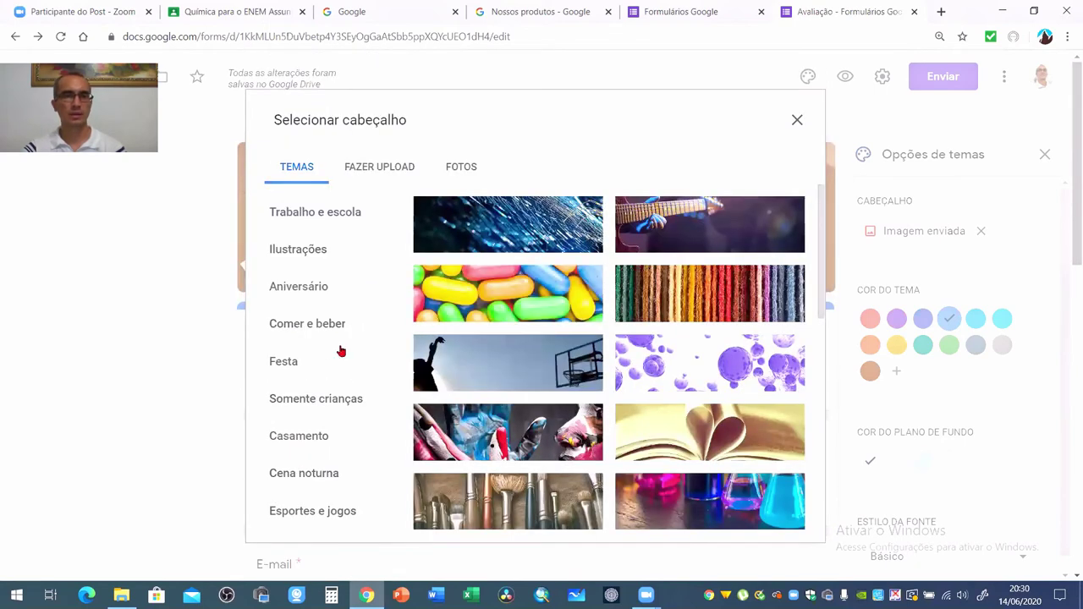
left_click(380, 166)
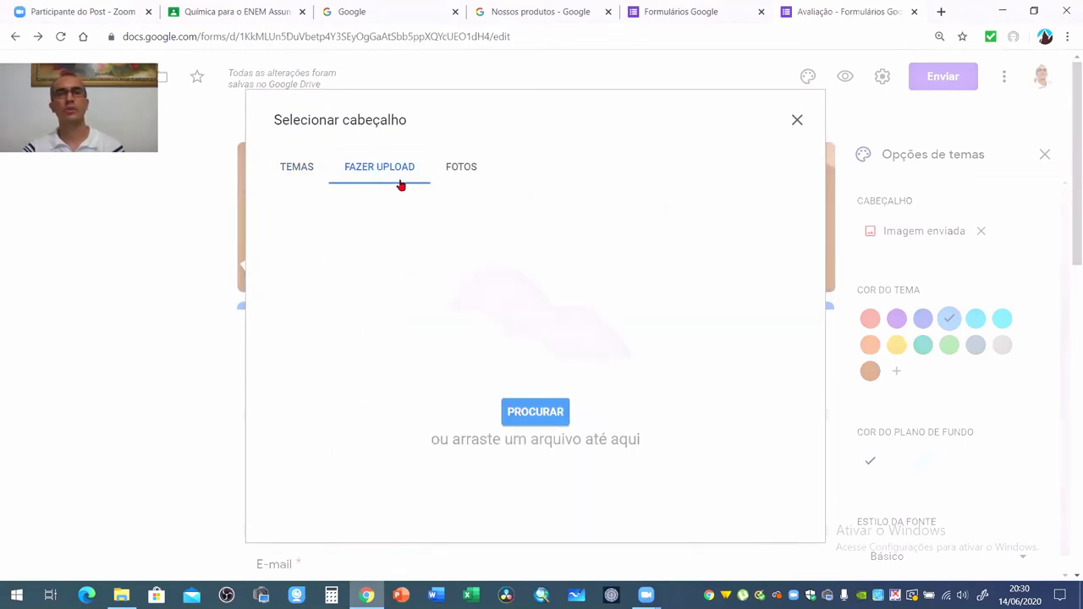
left_click(462, 166)
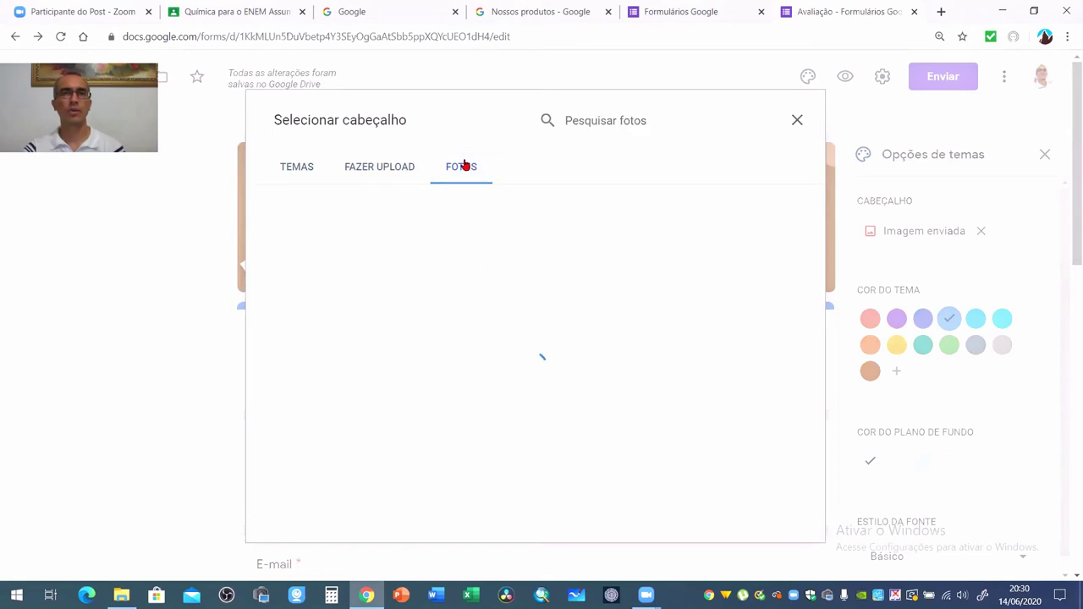
- Browse the computer's Vídeos folder for a header image, cancel the upload, and close the header picker and theme options
left_click(390, 167)
left_click(537, 410)
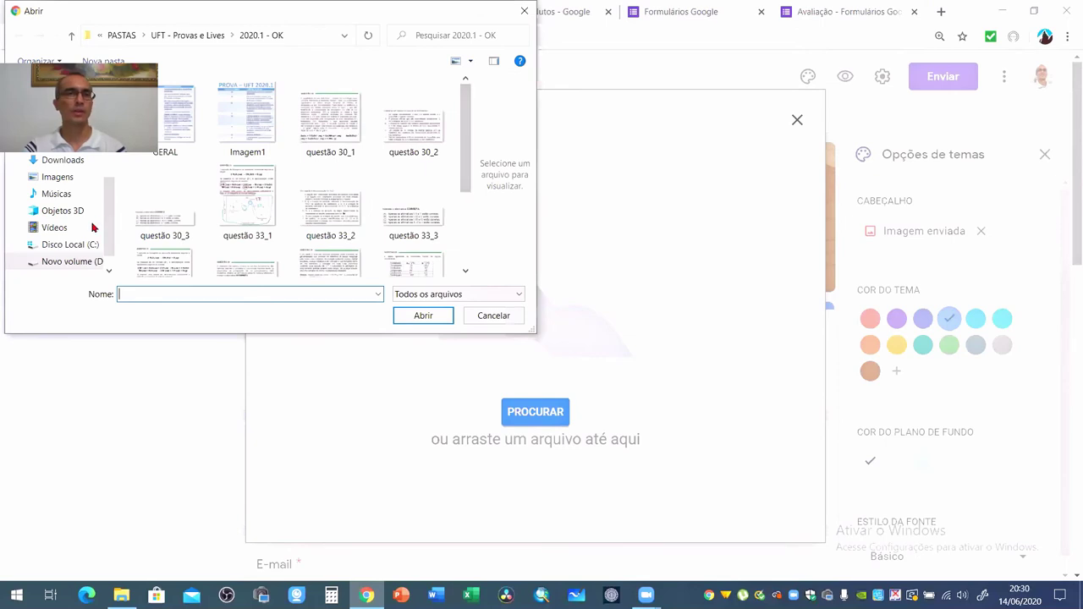
left_click(54, 228)
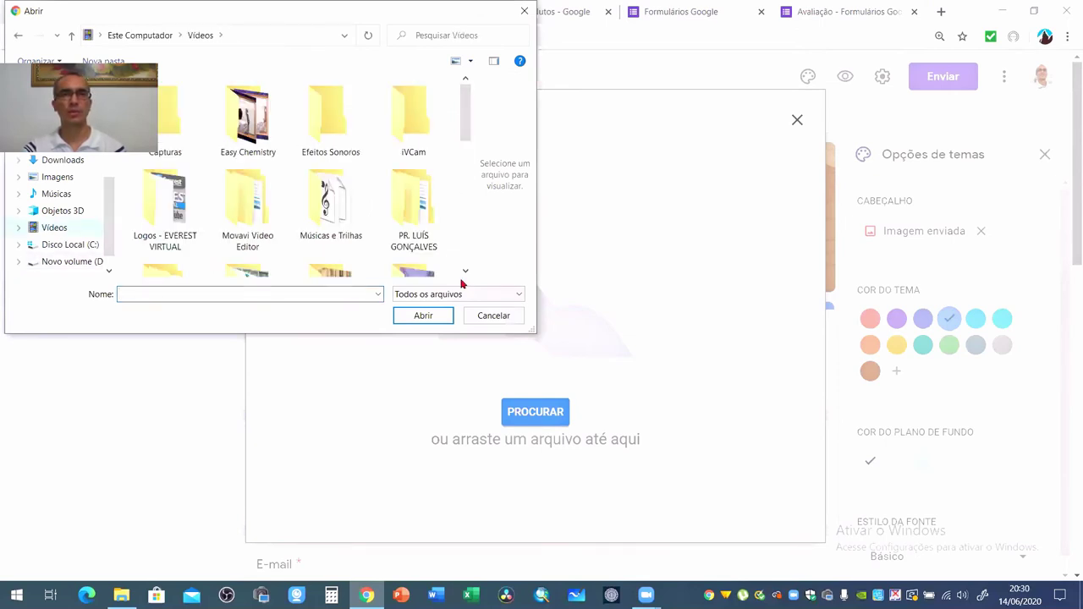
left_click(488, 316)
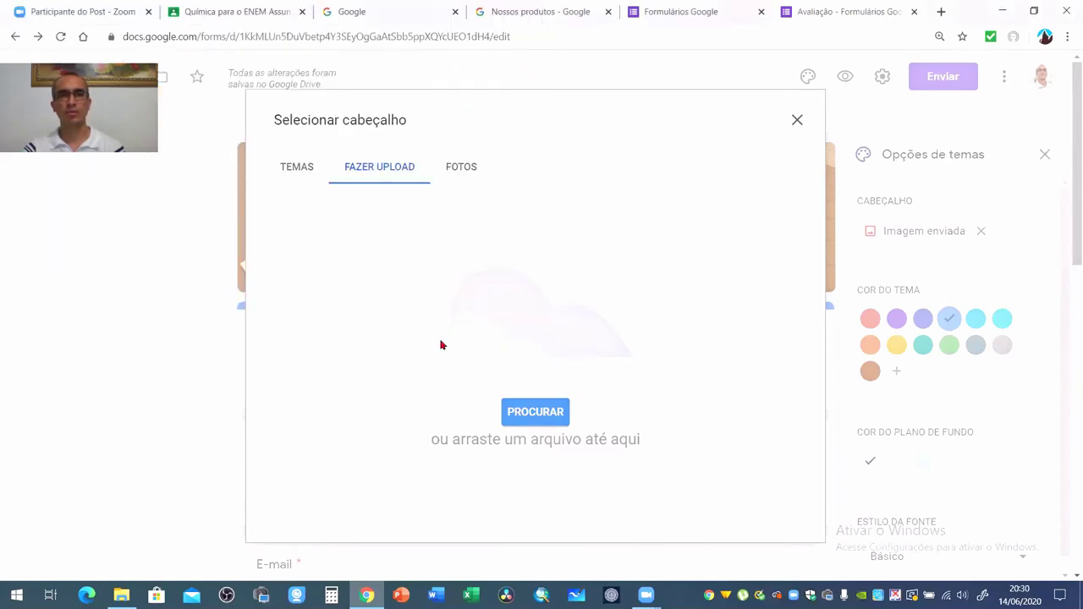
left_click(297, 171)
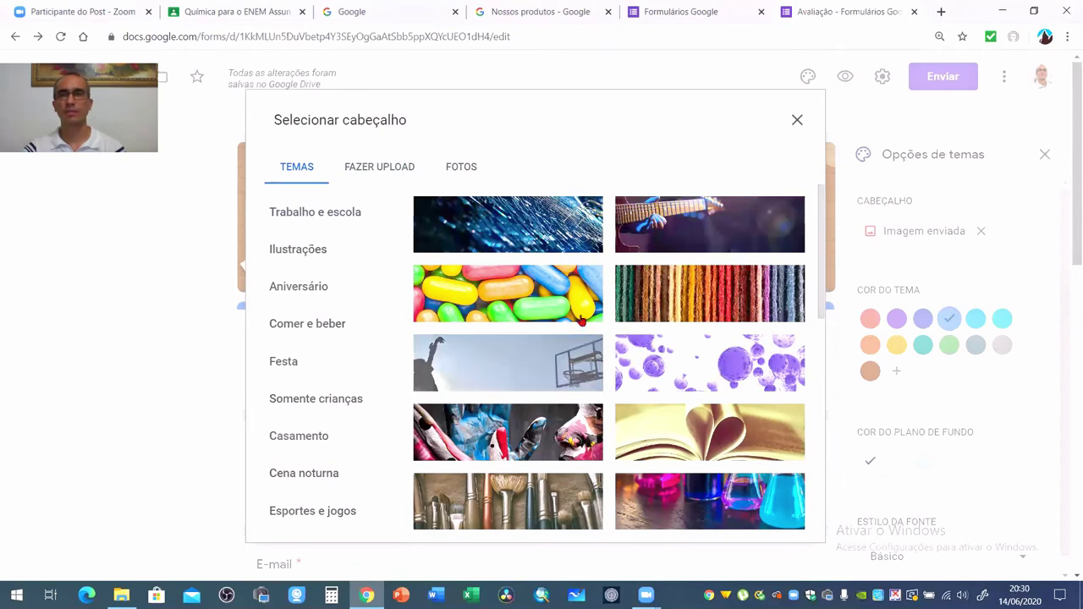
left_click(797, 119)
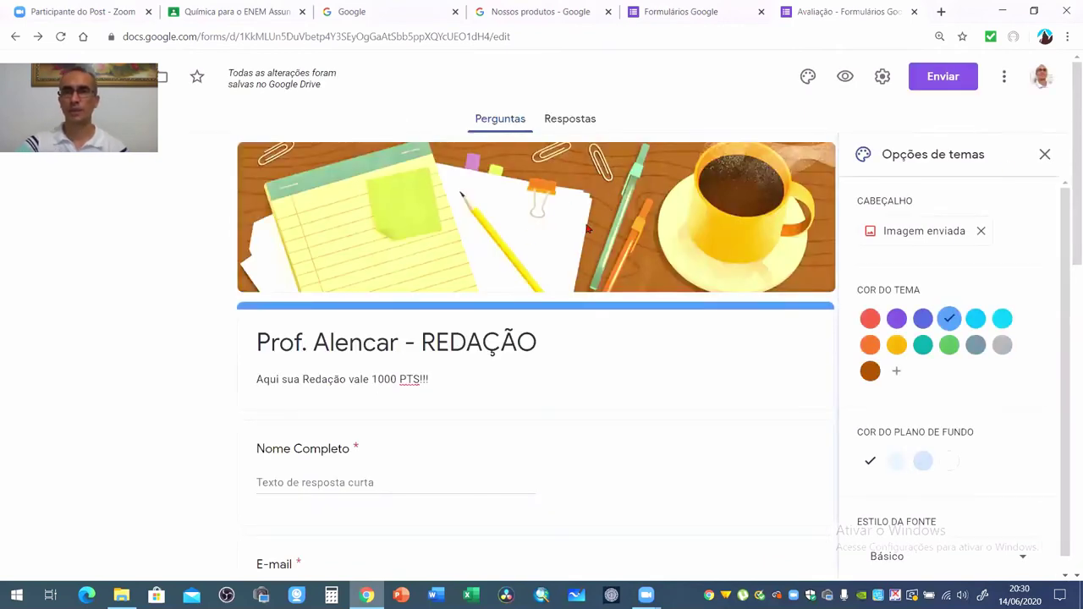
left_click(1043, 155)
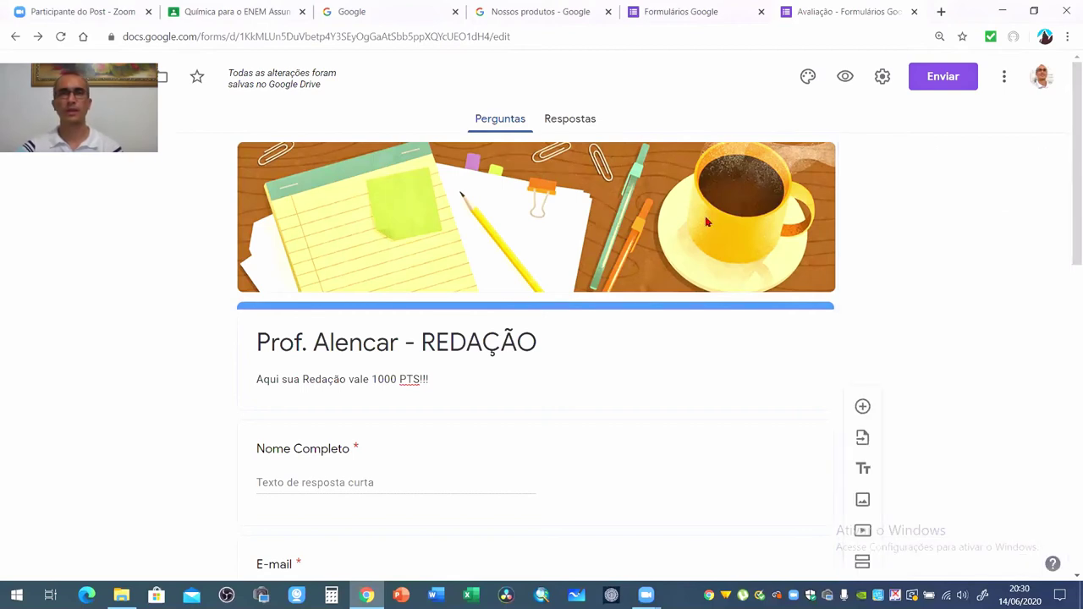
- Preview the form with its blue theme, check every question from name to file upload, and return to editing
left_click(845, 79)
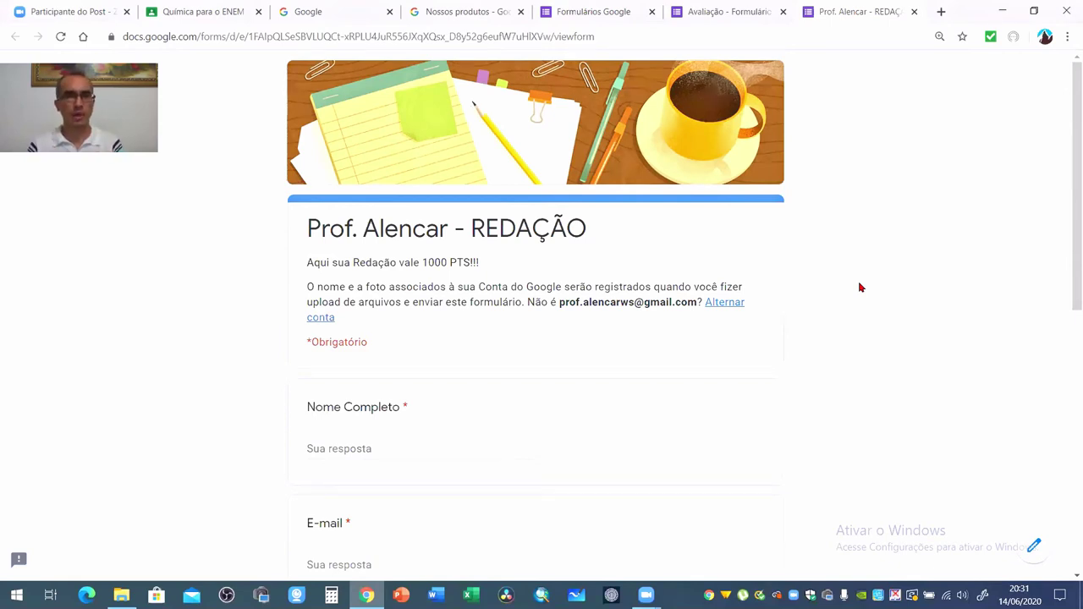
scroll(677, 287, "down", 3)
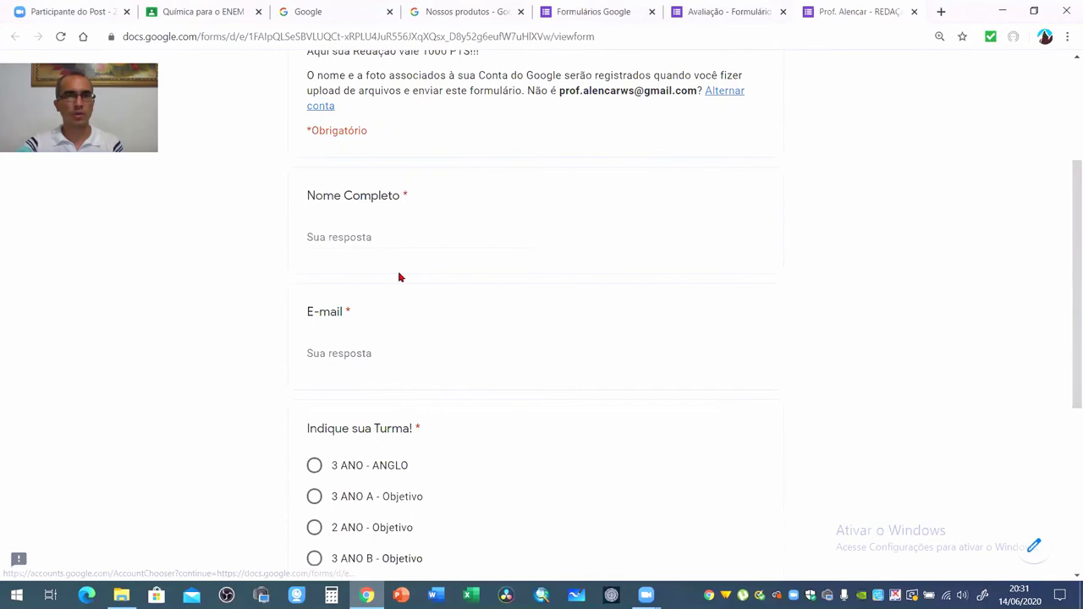
scroll(477, 251, "down", 3)
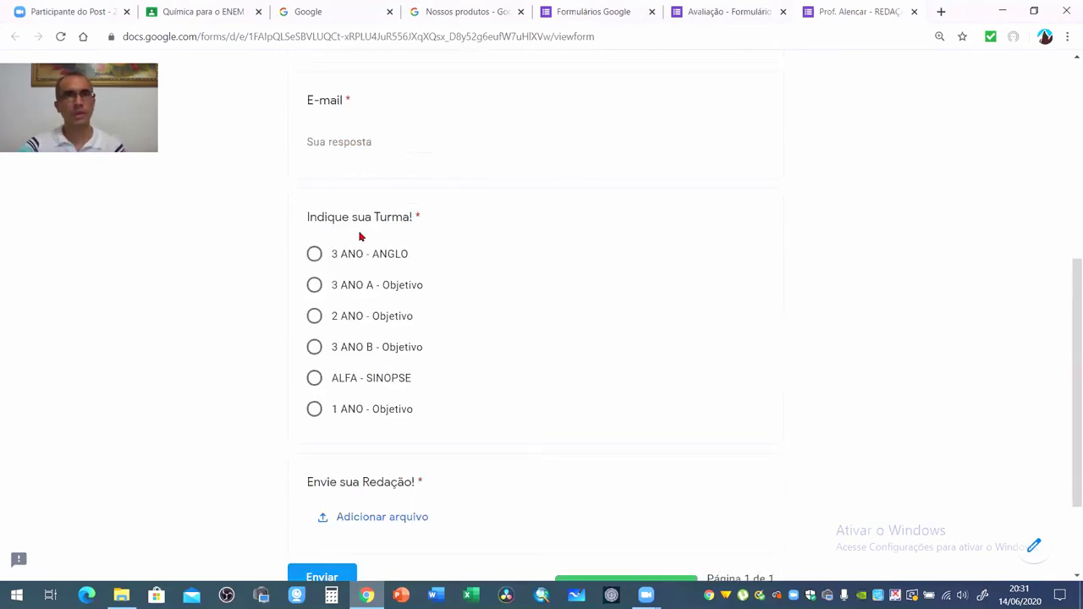
scroll(350, 135, "down", 1)
scroll(387, 351, "down", 1)
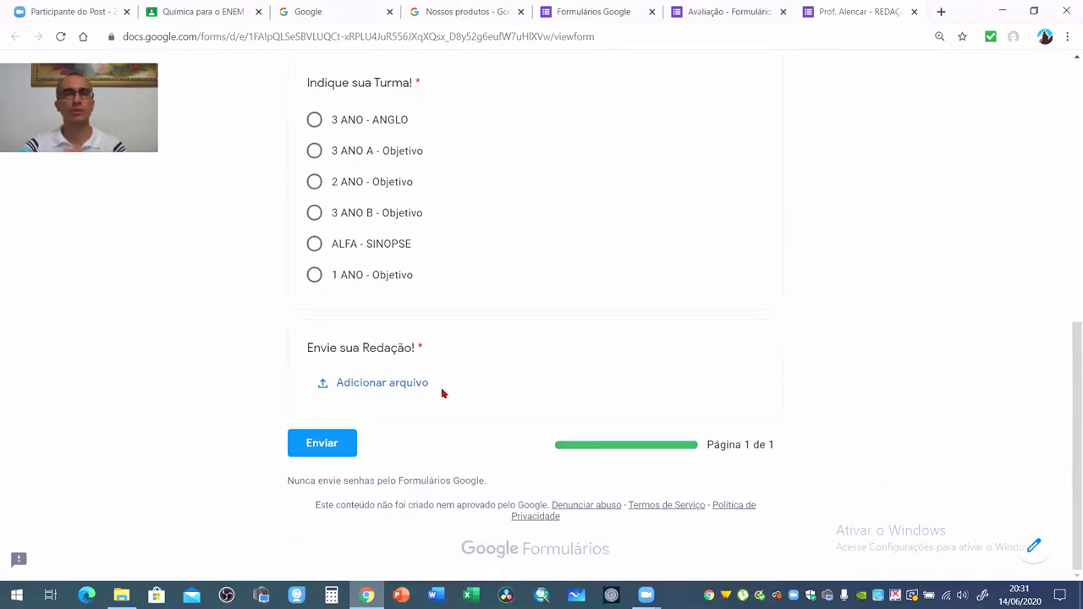
scroll(629, 207, "up", 4)
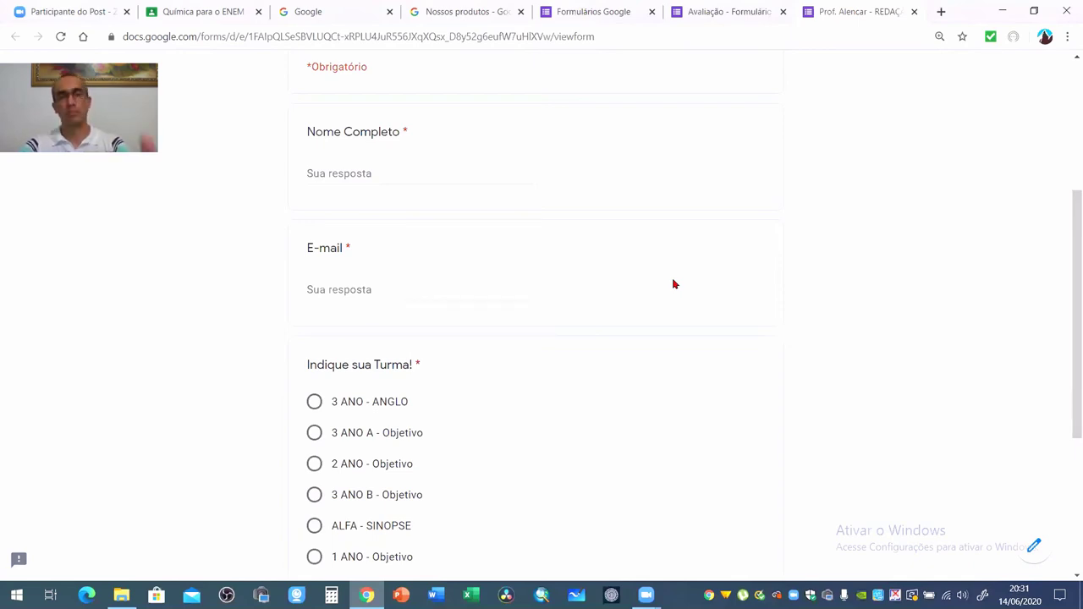
scroll(662, 242, "up", 4)
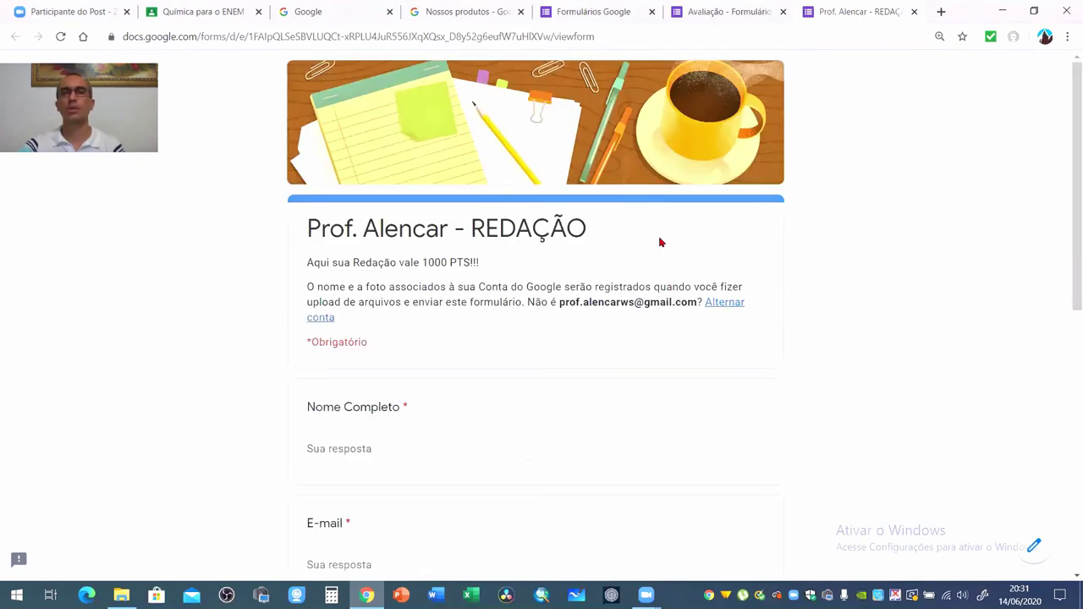
left_click(913, 12)
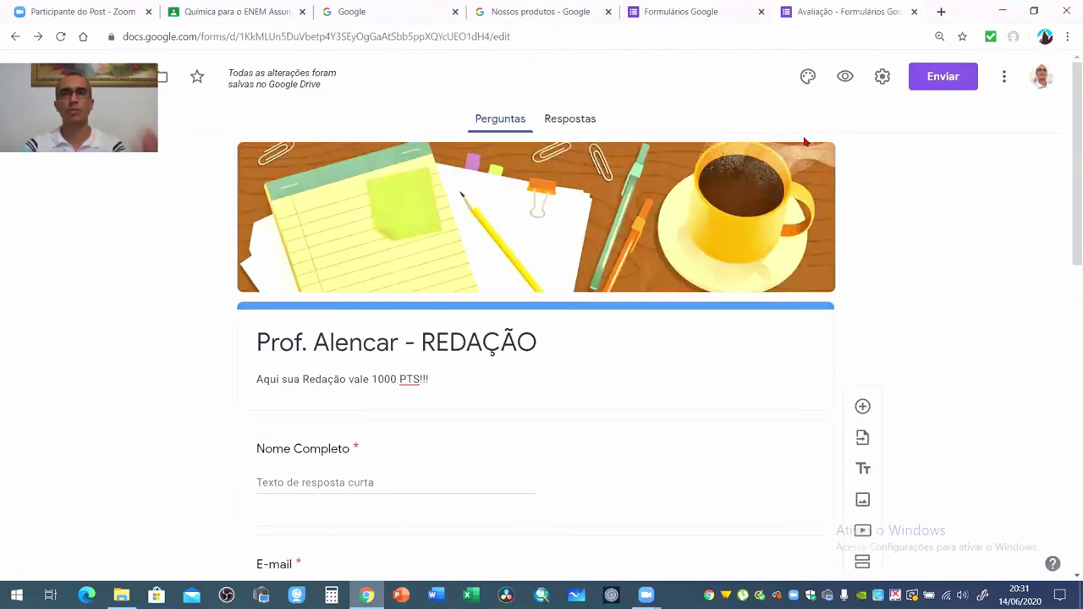
- Move the E-mail question above the Nome Completo question
scroll(742, 310, "down", 3)
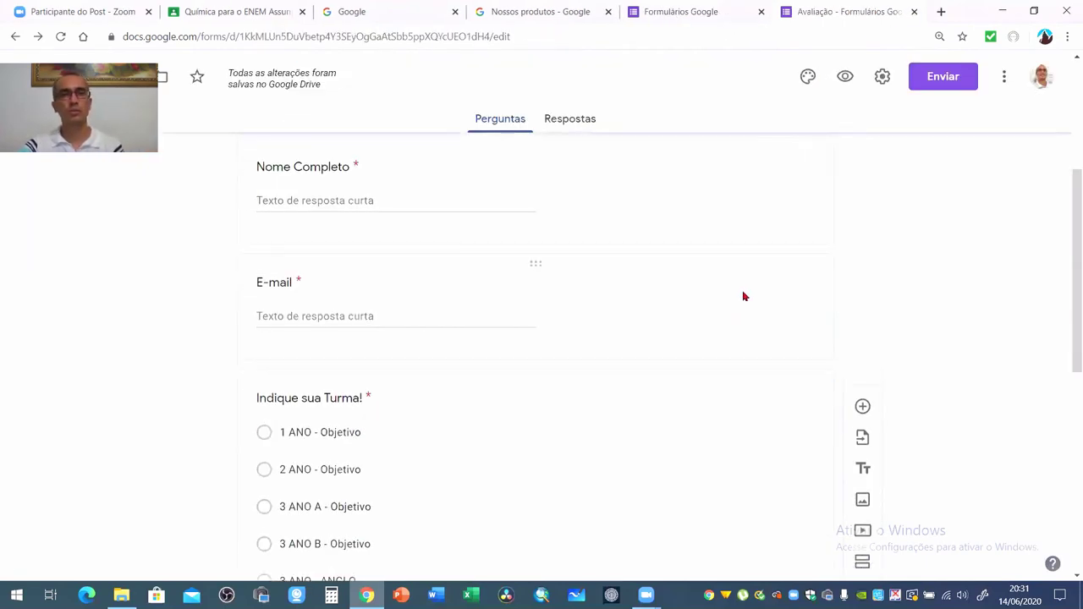
scroll(749, 279, "up", 1)
left_click_drag(539, 331, 544, 201)
left_click(525, 258)
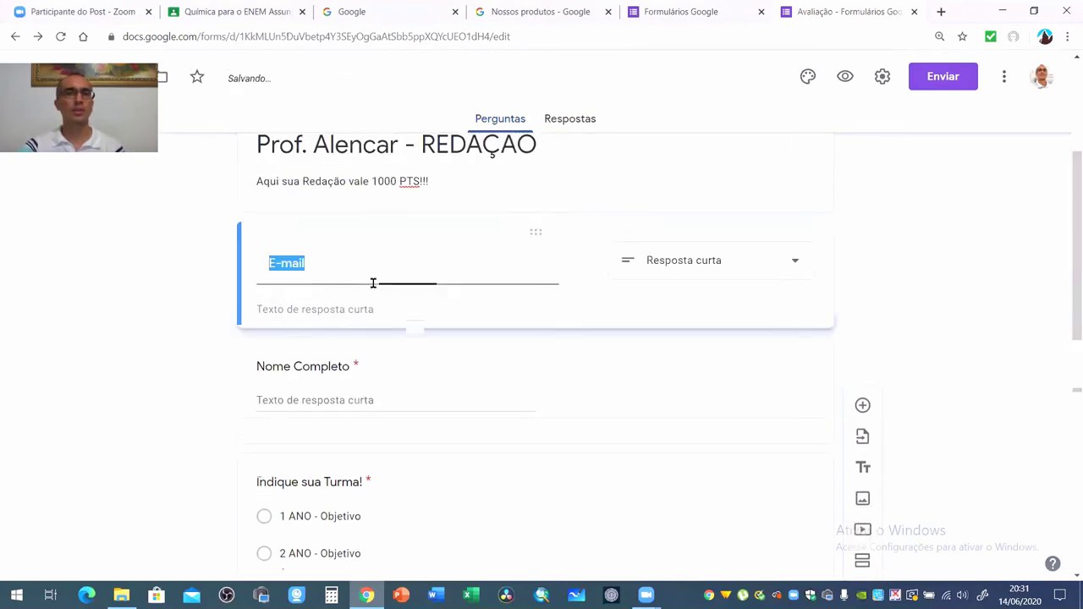
left_click(188, 337)
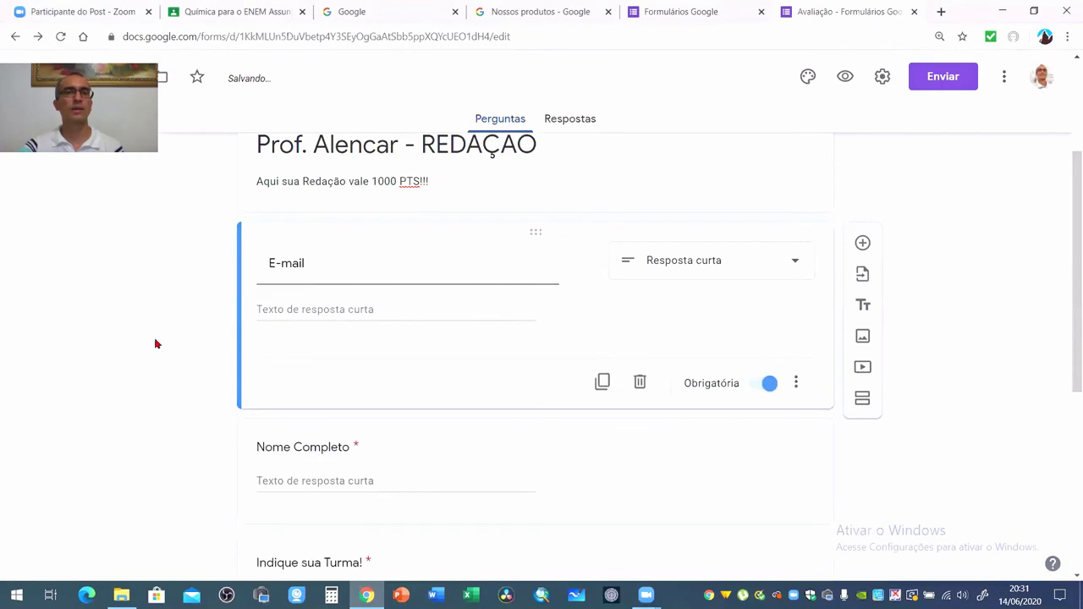
- Move the Nome Completo question back above the E-mail question
left_click_drag(534, 429, 532, 212)
left_click(329, 237)
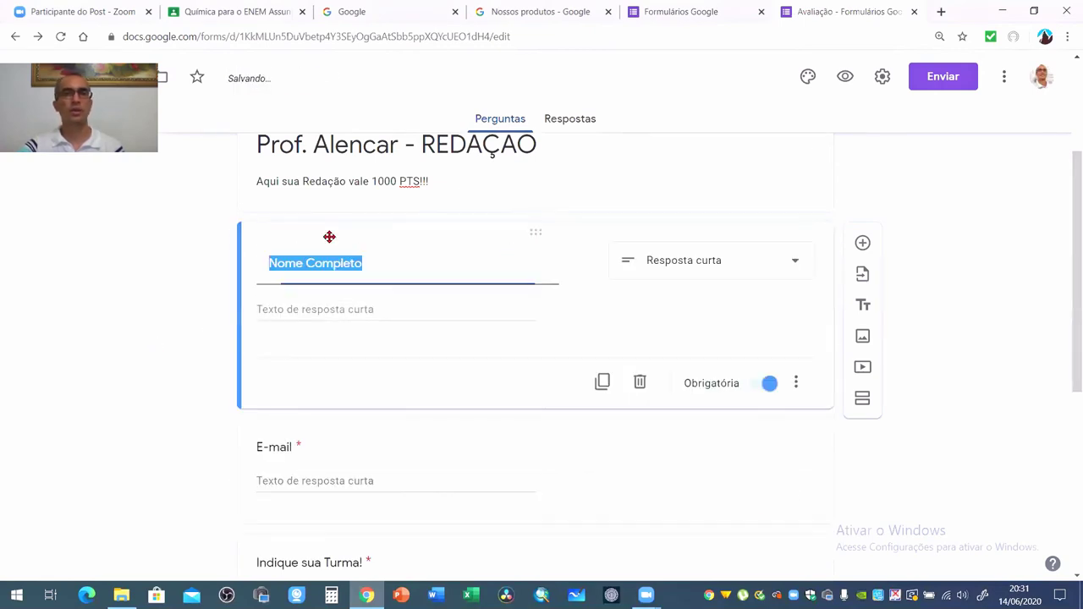
left_click(163, 285)
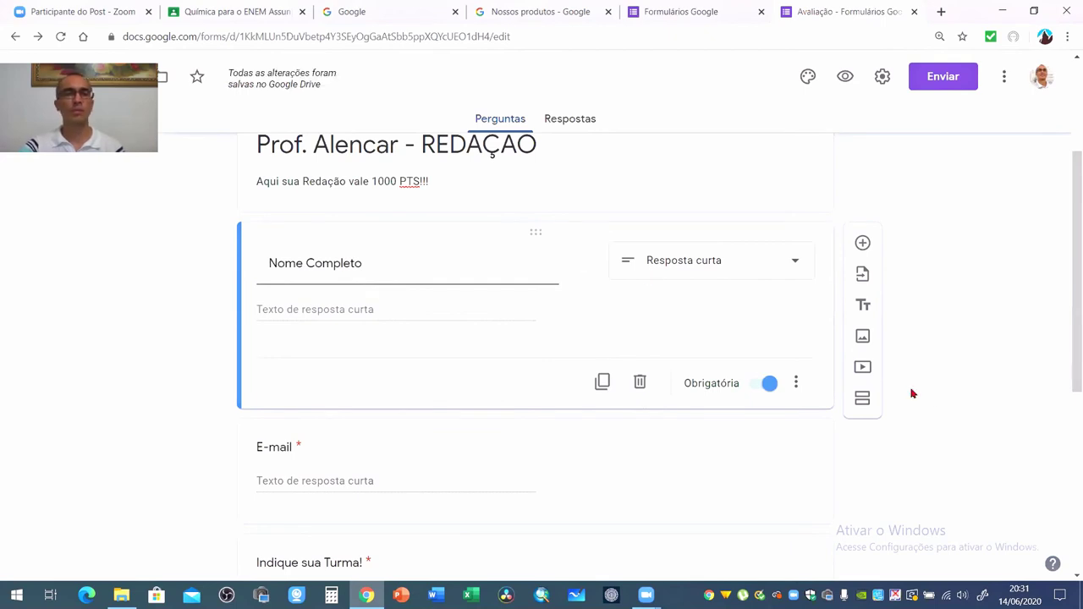
- Add a short-answer question titled "Número de Contato" below the Nome Completo question
left_click(861, 243)
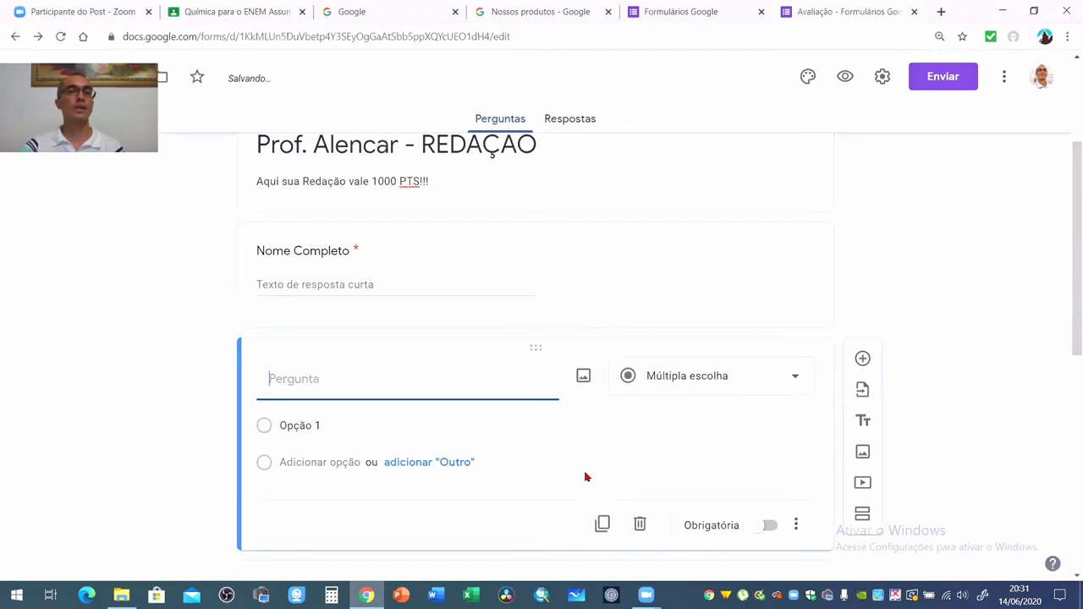
type("N")
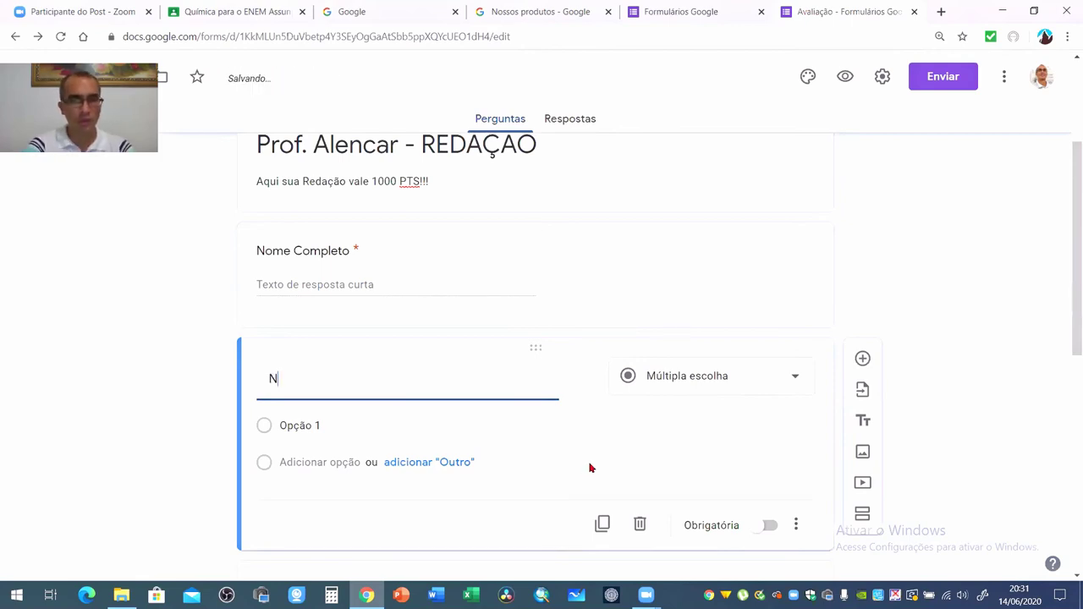
type("úmero de ")
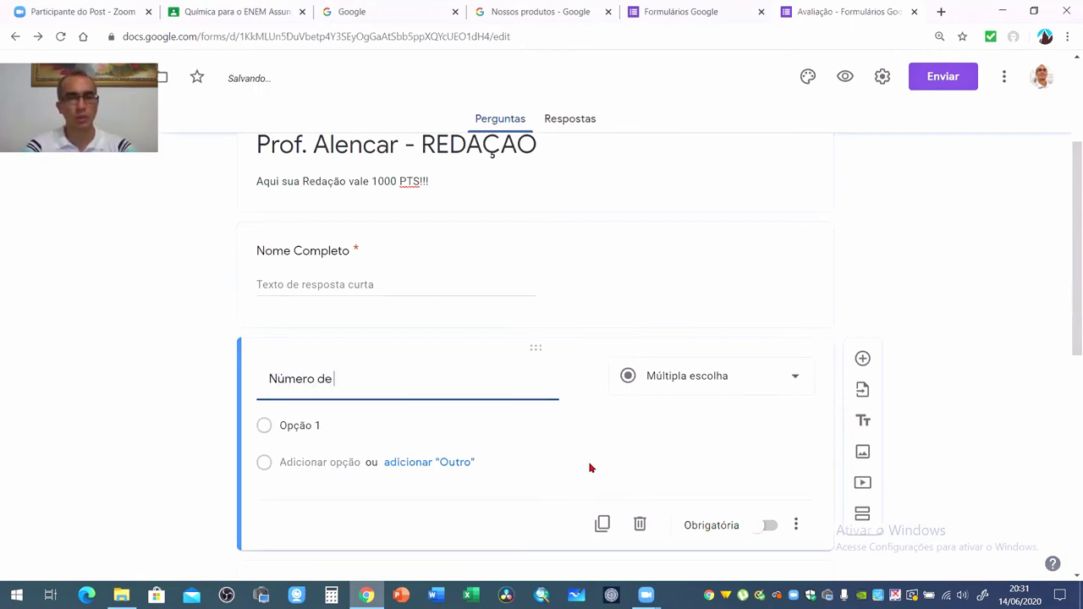
type("Contato")
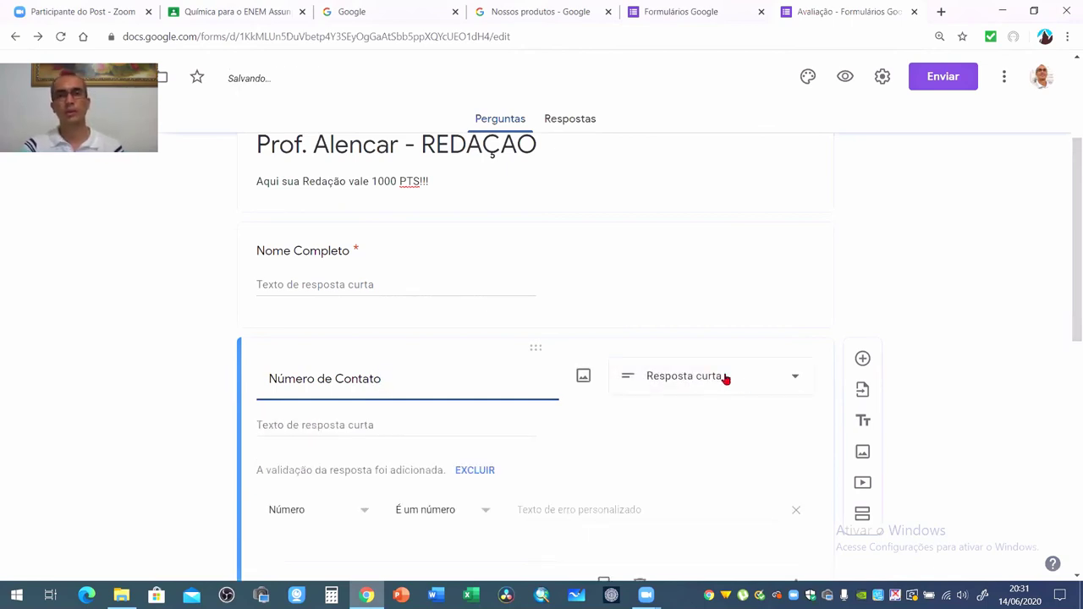
left_click(754, 382)
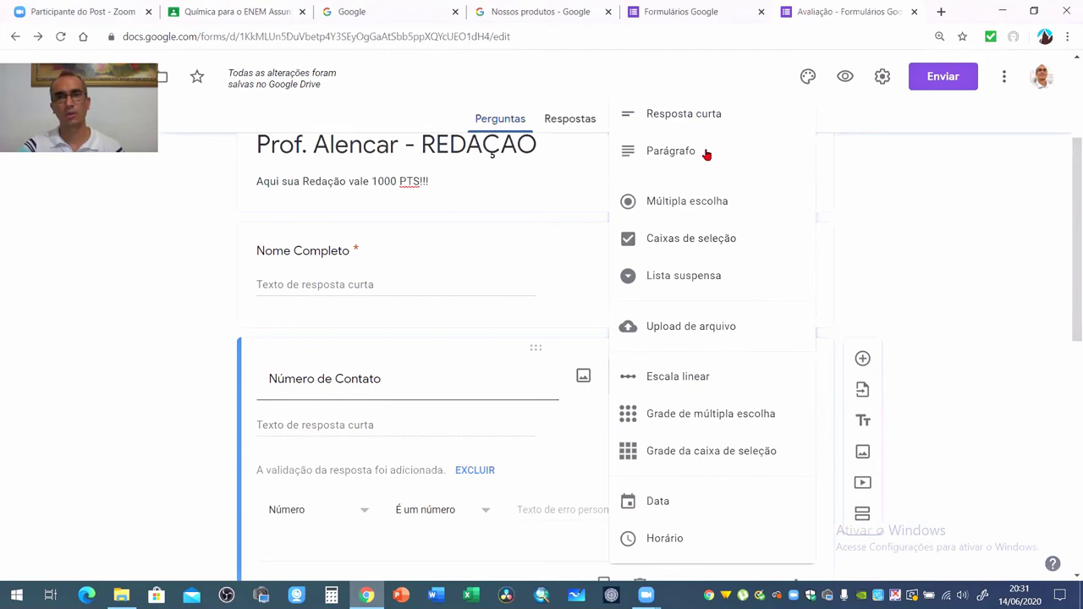
left_click(708, 114)
- Make the Número de Contato question required and remove its number response validation
scroll(786, 440, "down", 3)
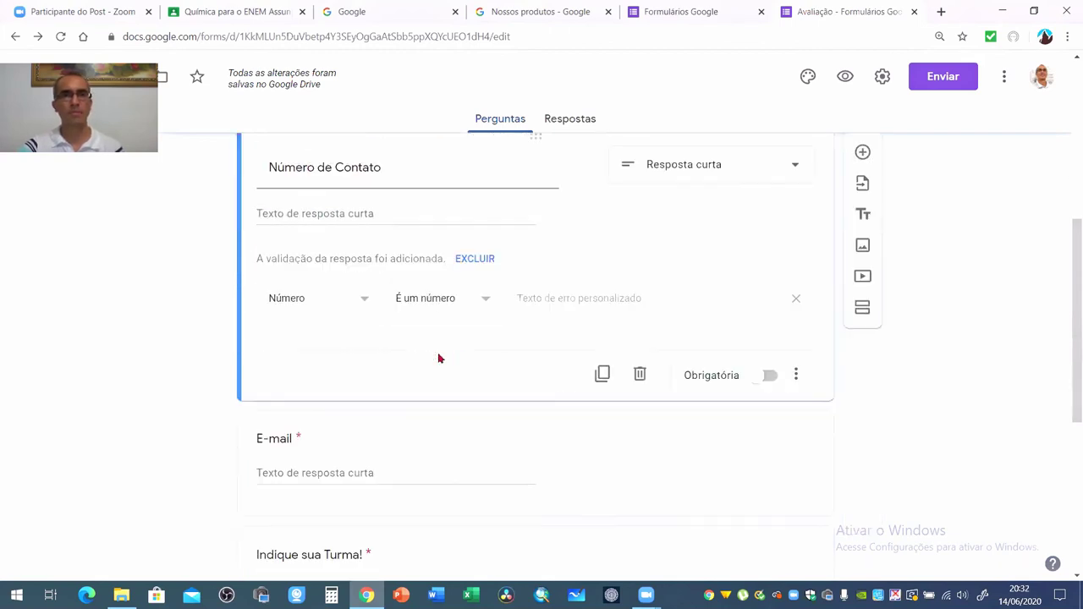
left_click(766, 376)
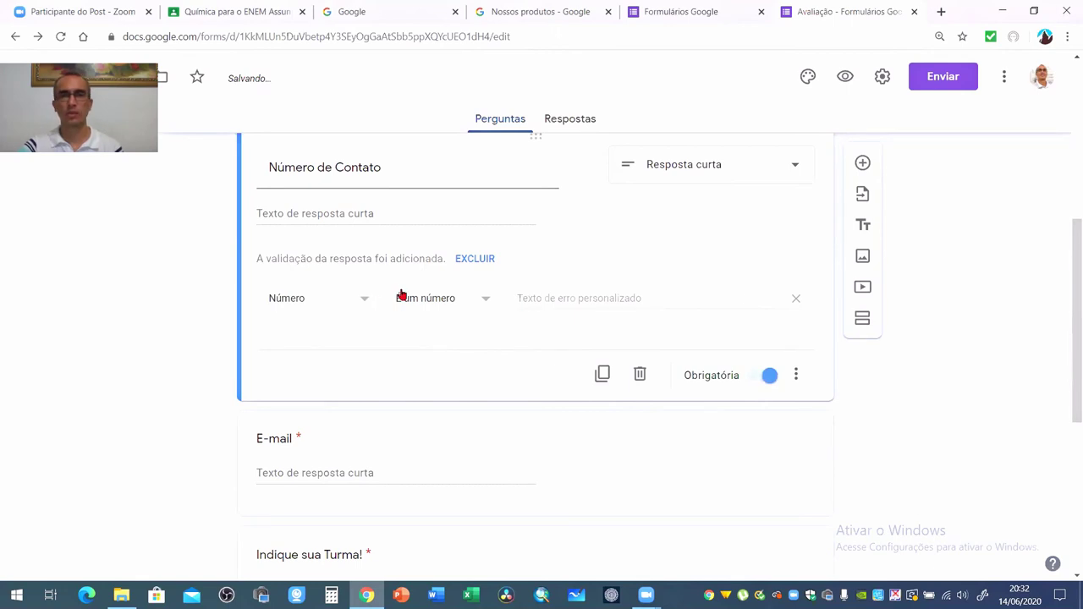
left_click(795, 299)
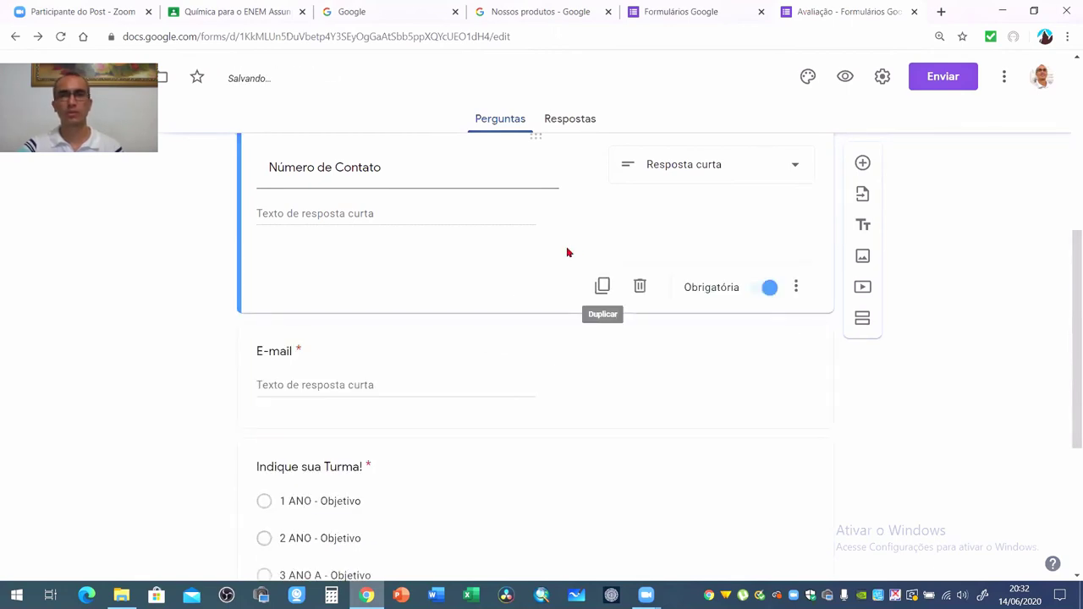
- Preview the form, check the question order from Nome Completo to the essay upload, and close the preview
scroll(698, 246, "up", 2)
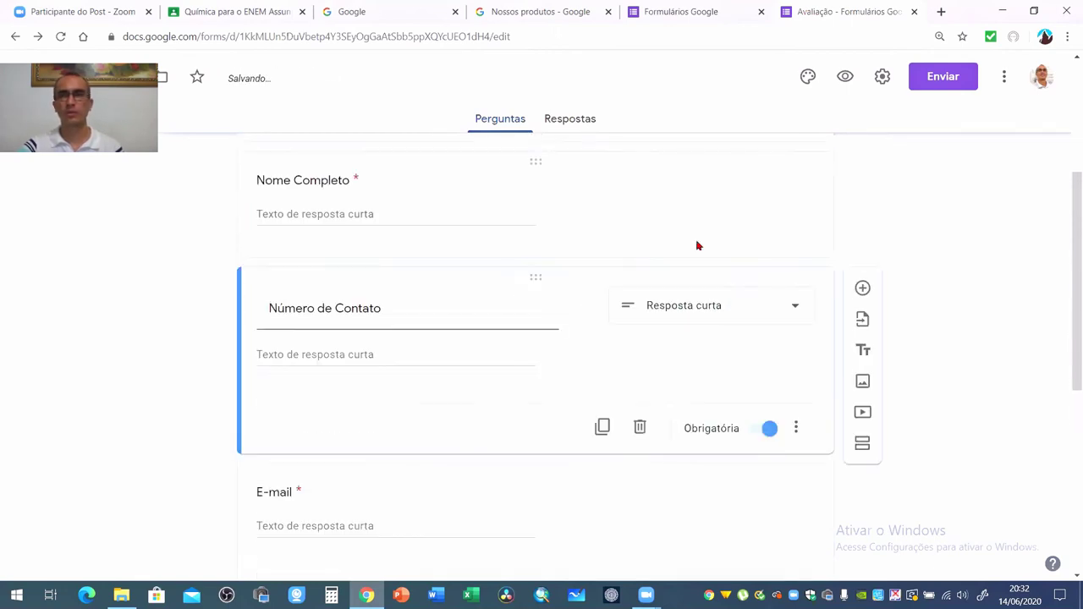
left_click(844, 77)
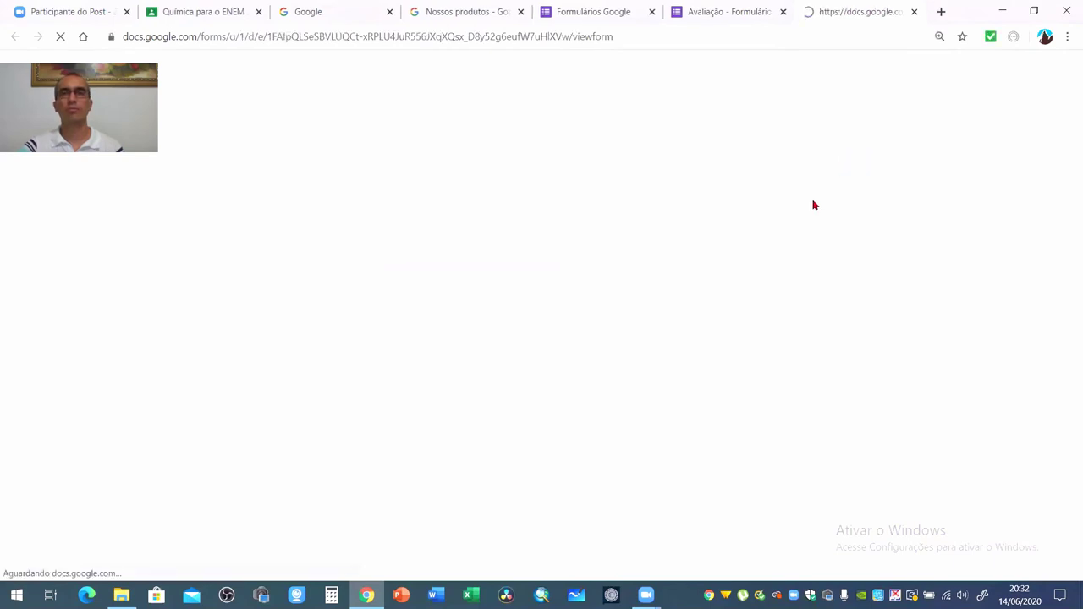
scroll(896, 305, "down", 3)
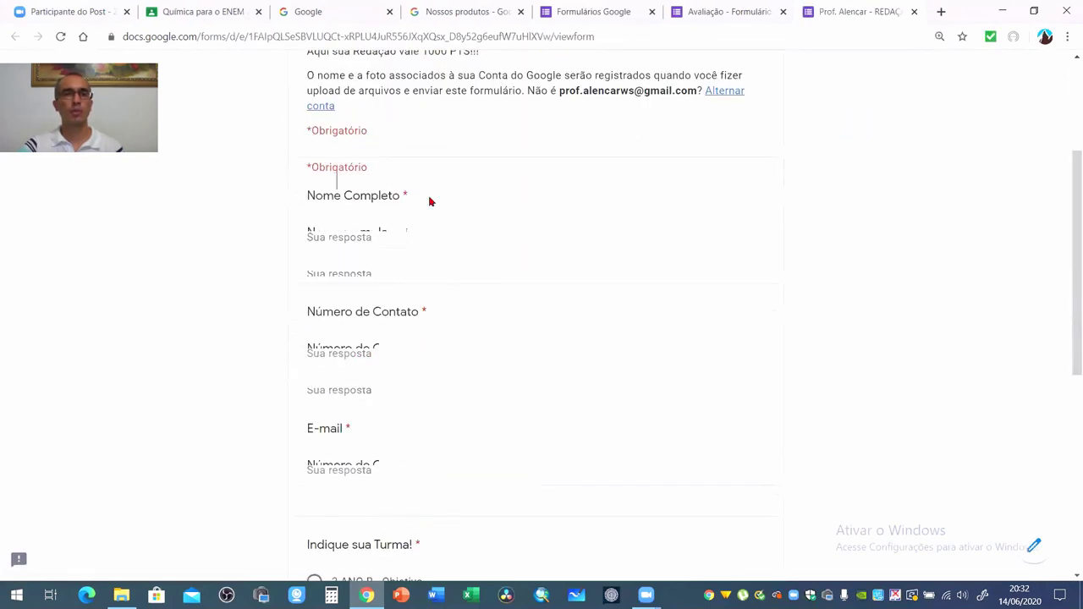
scroll(446, 306, "down", 1)
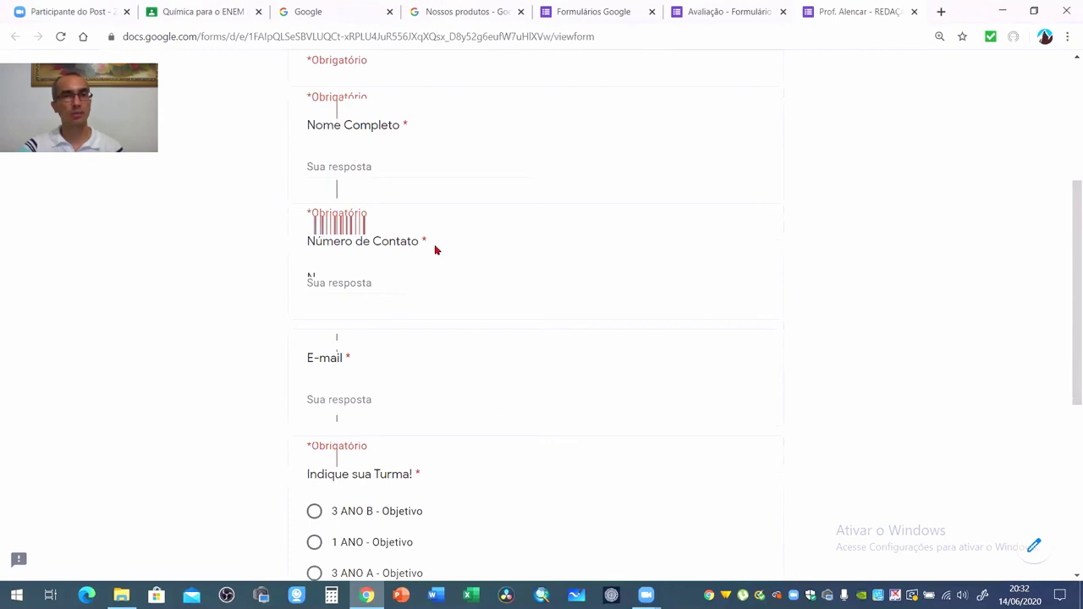
scroll(392, 300, "down", 2)
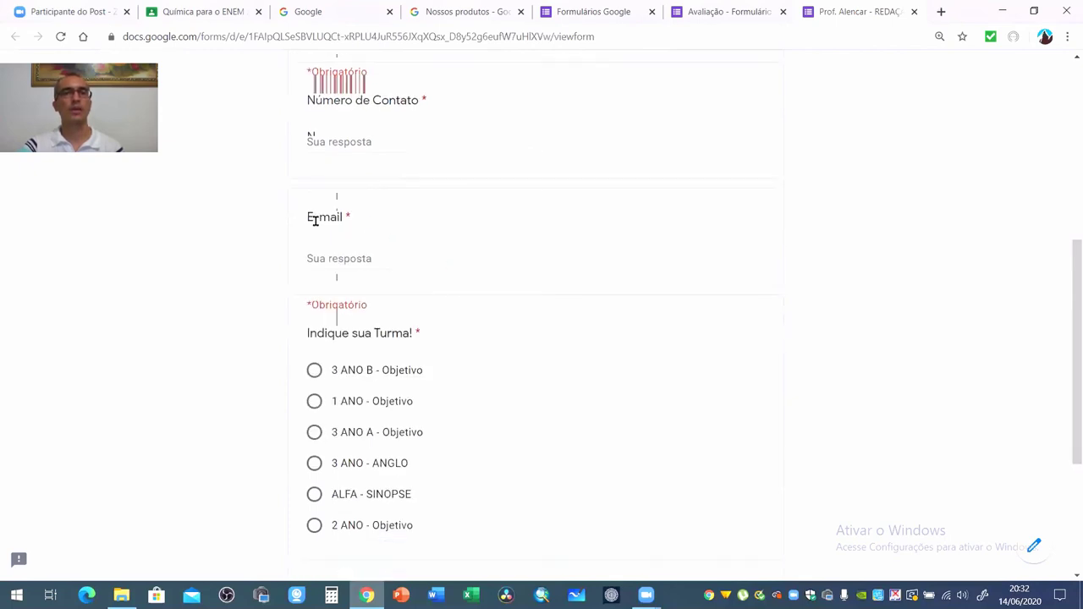
scroll(402, 319, "down", 3)
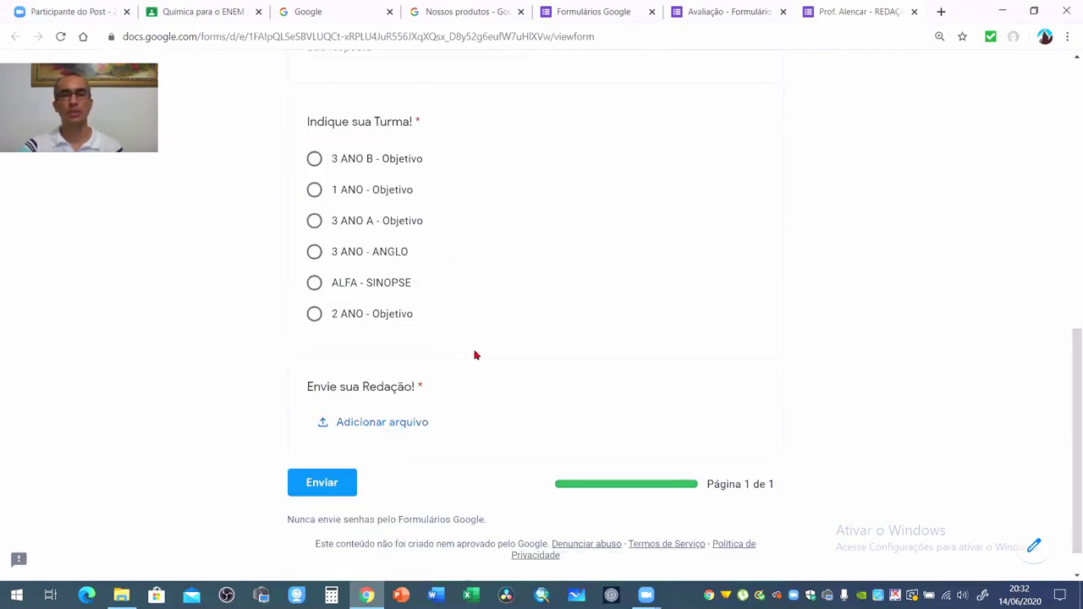
scroll(551, 238, "up", 7)
scroll(905, 128, "up", 2)
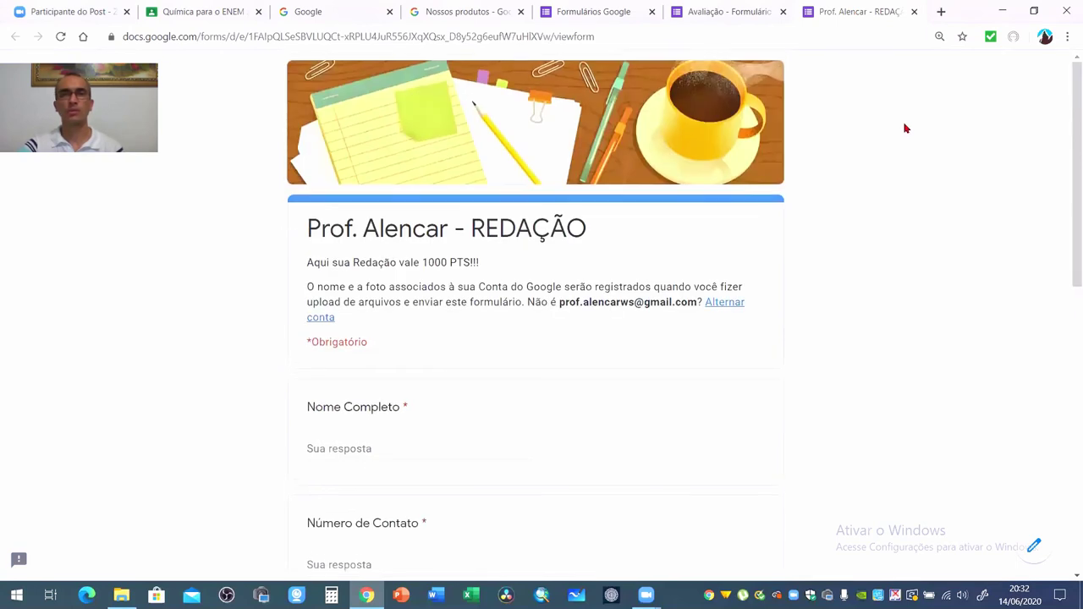
left_click(916, 12)
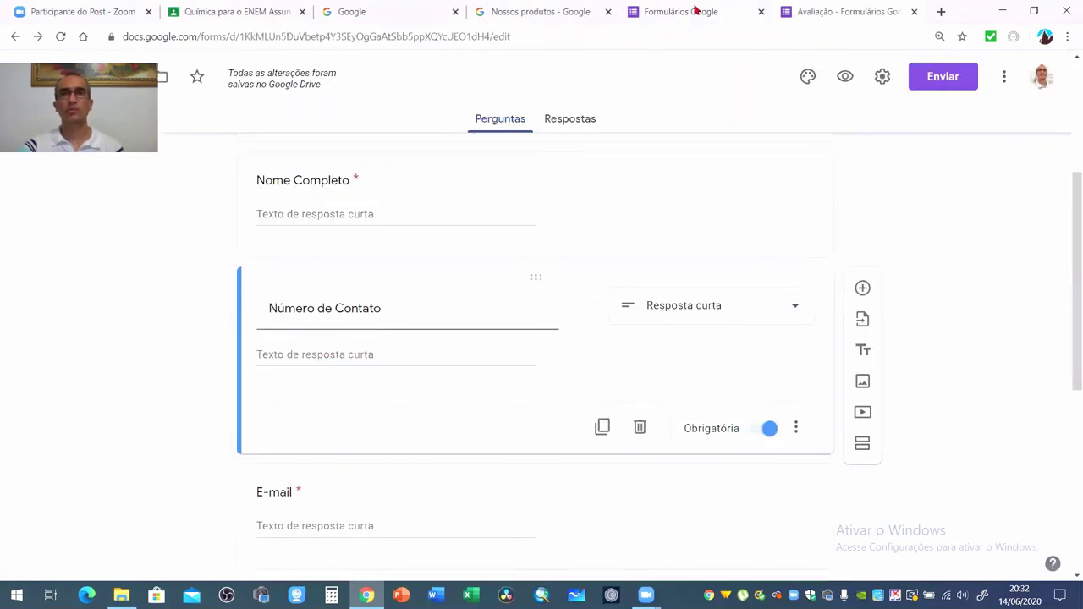
- Close the browser tab with the Google Forms home page and return to the beginning of the essay form
left_click(695, 11)
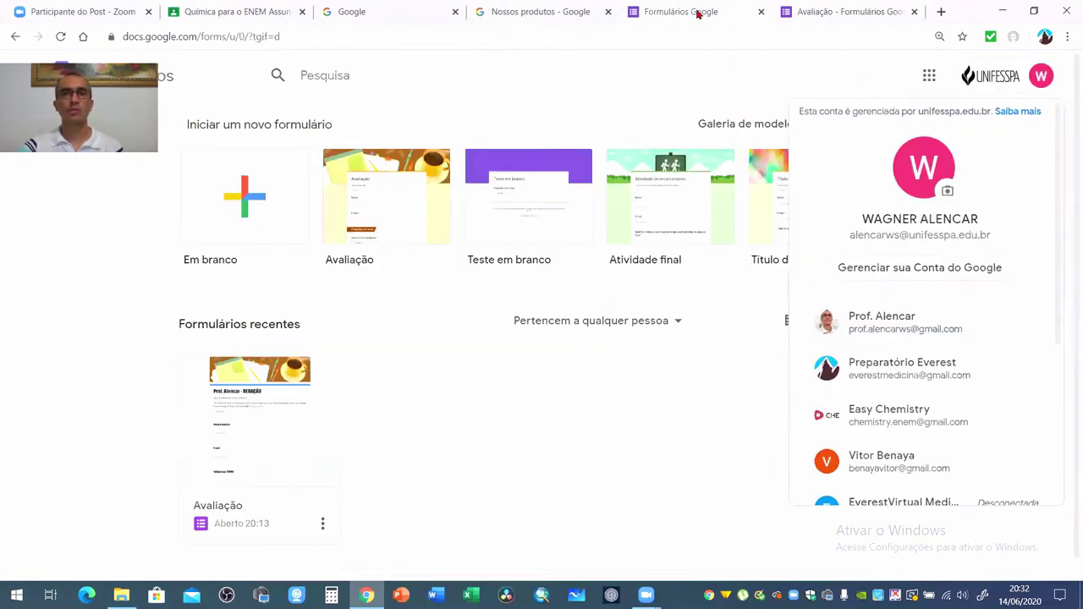
left_click(763, 12)
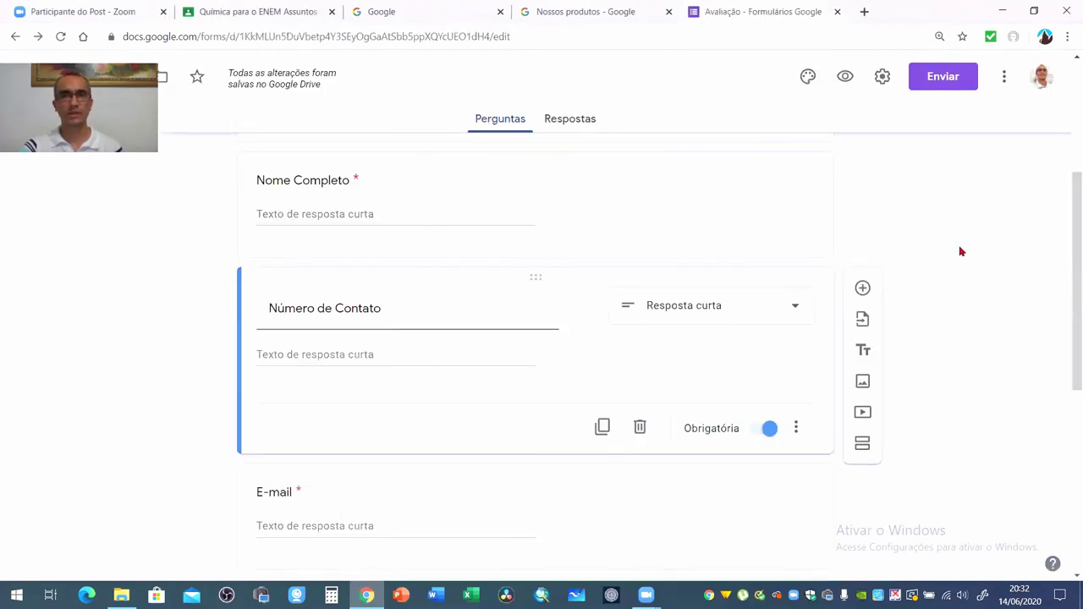
scroll(981, 227, "up", 3)
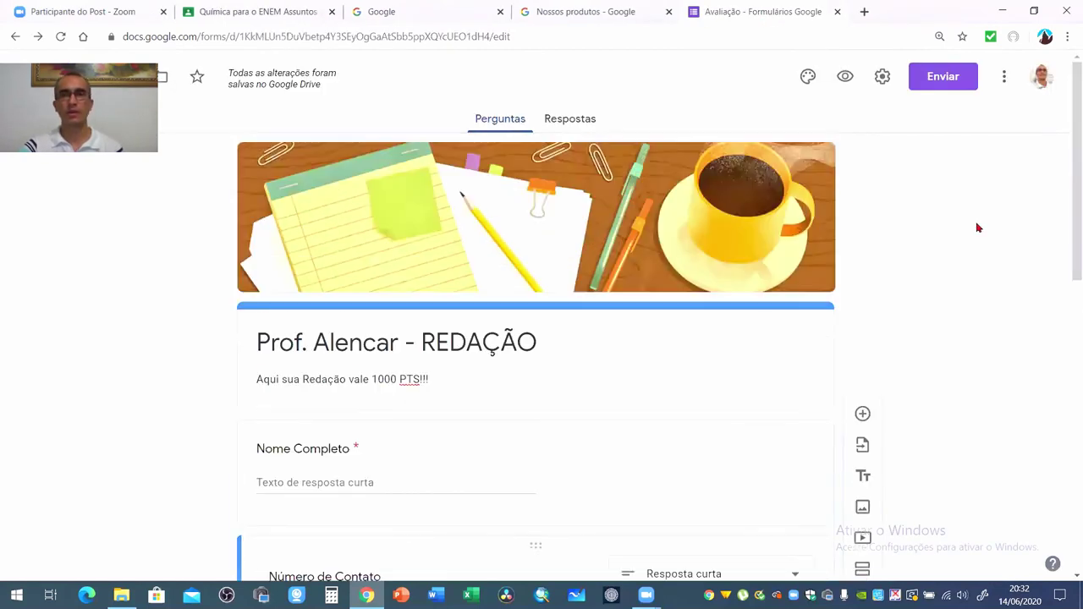
- Copy the form's sharing link as a short URL and close the send dialog
left_click(945, 77)
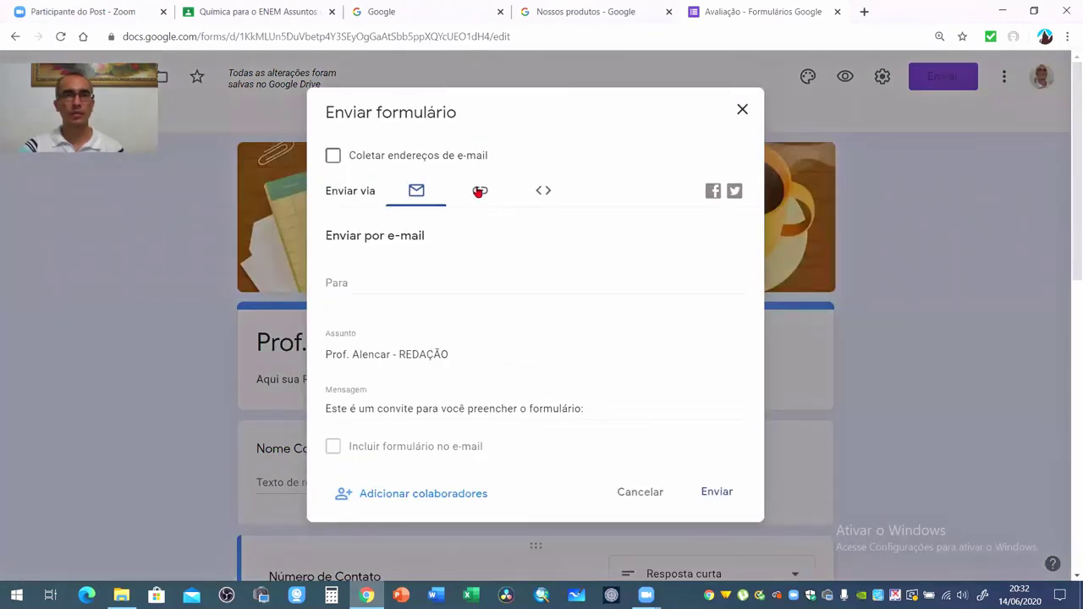
left_click(480, 190)
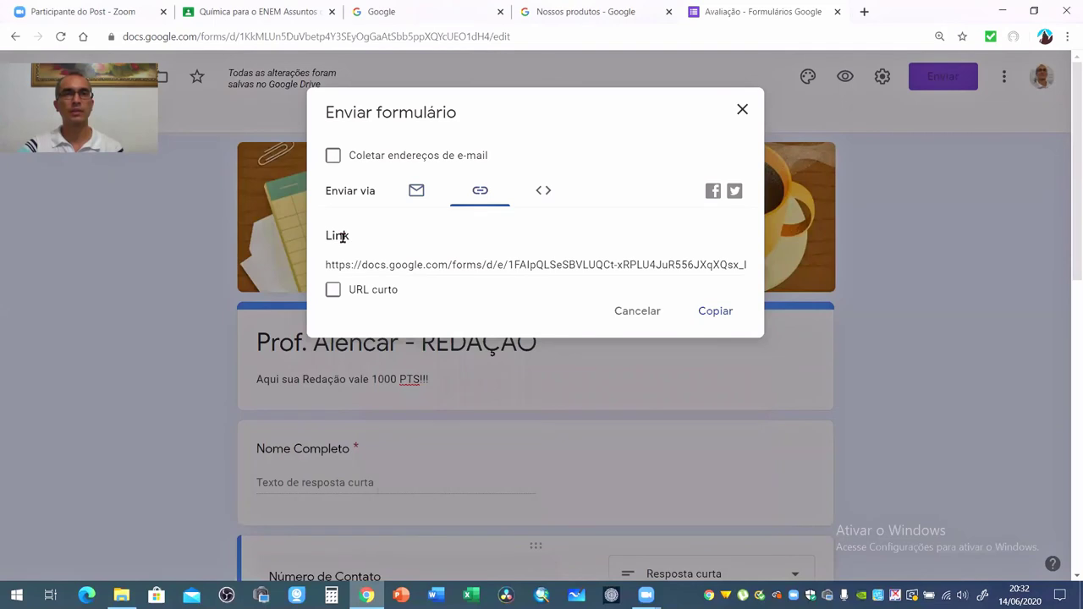
left_click(333, 289)
key("ctrl+c")
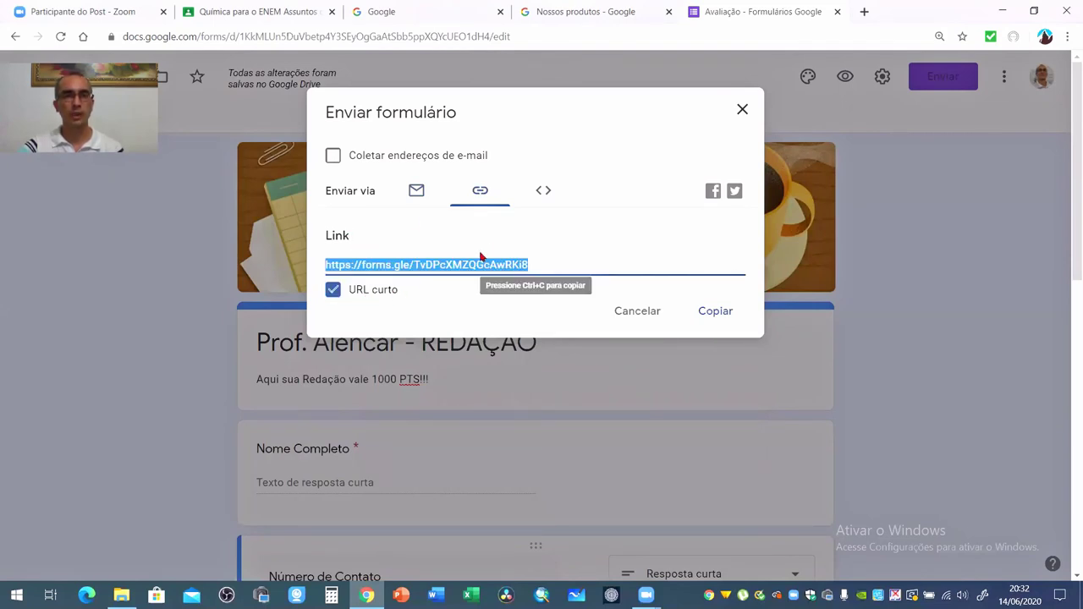
left_click(716, 312)
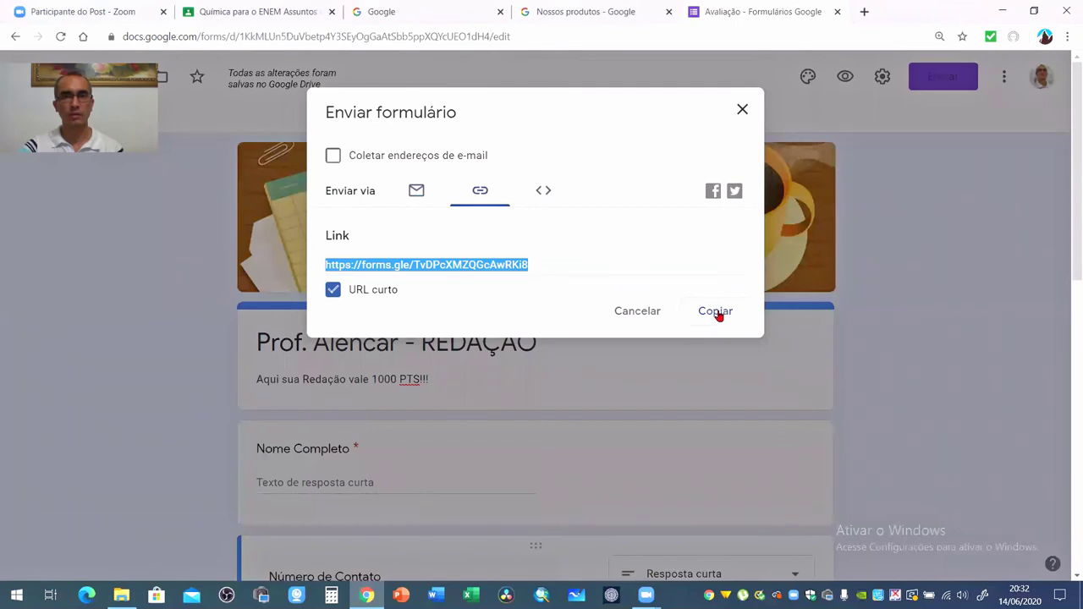
left_click(716, 312)
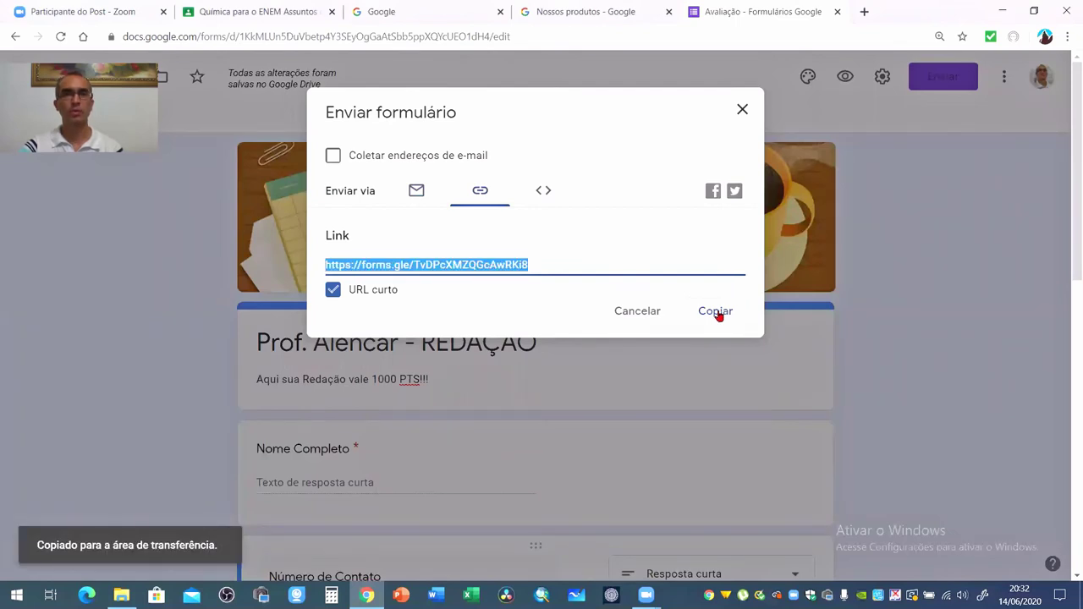
left_click(742, 111)
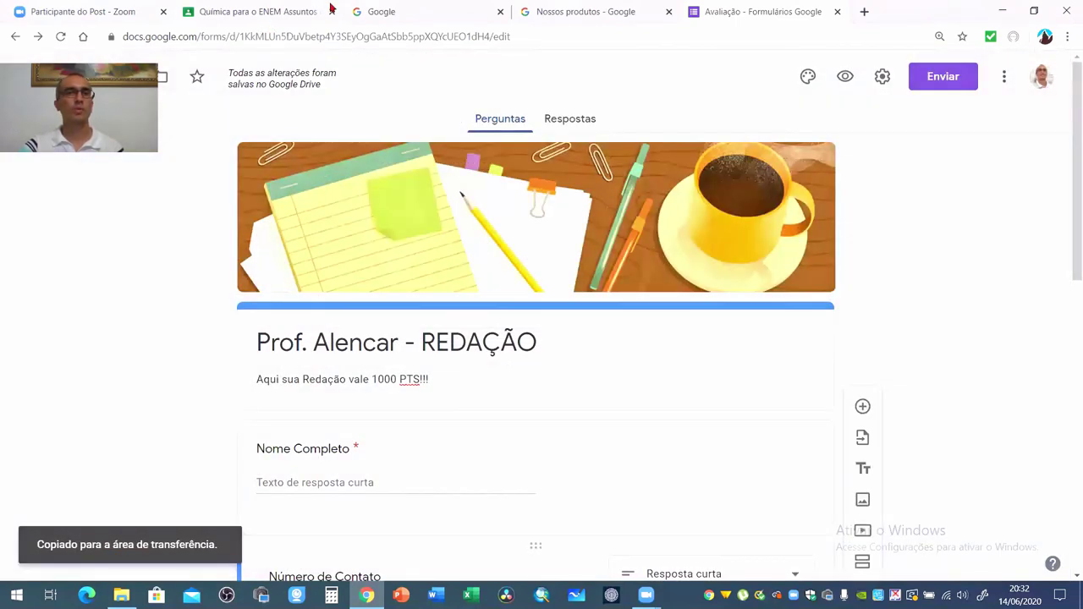
- Open whatsapp.com in a new browser tab, go to WhatsApp Web and retry the connection to the phone
left_click(864, 12)
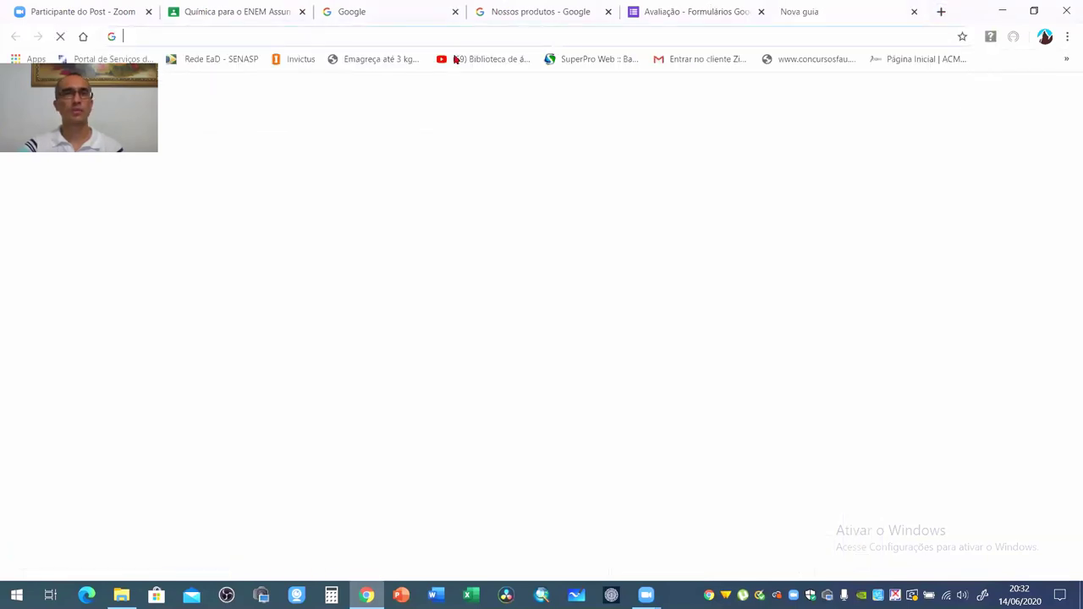
type("whatsapp.com")
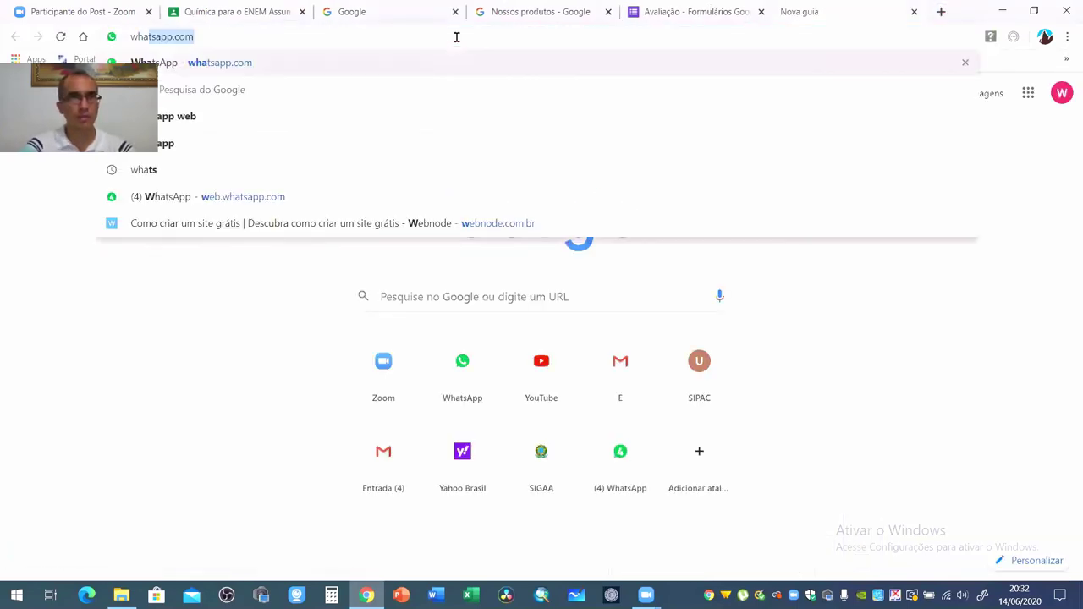
key("Return")
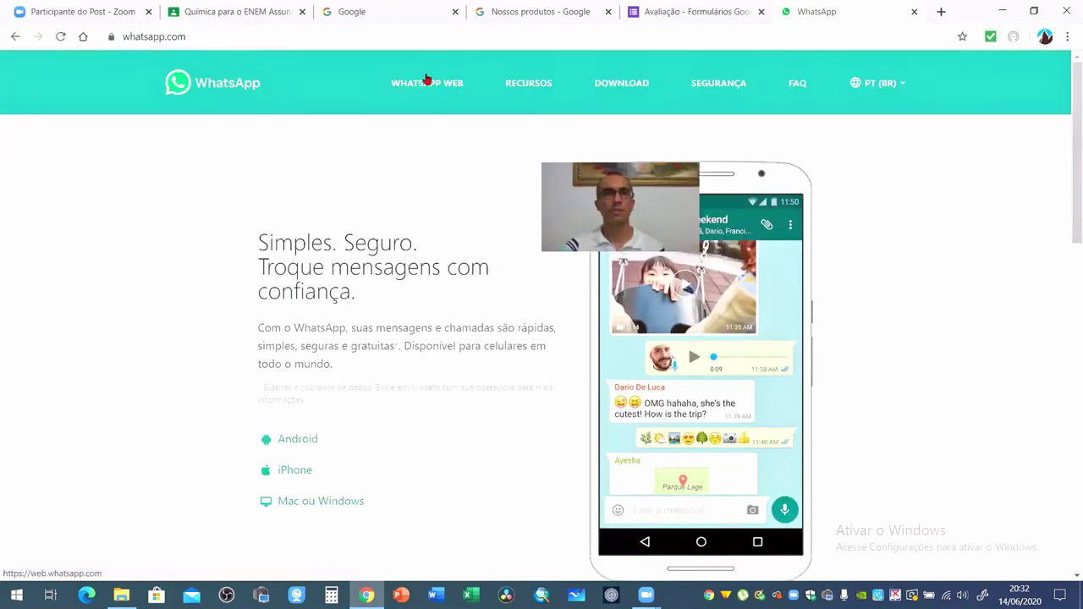
left_click(438, 81)
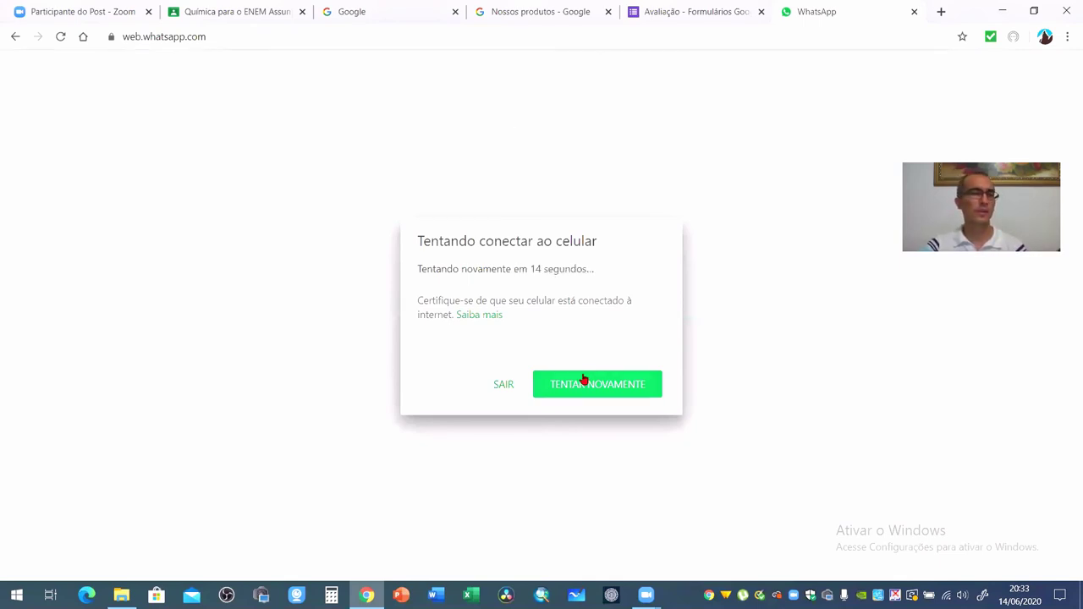
left_click(593, 386)
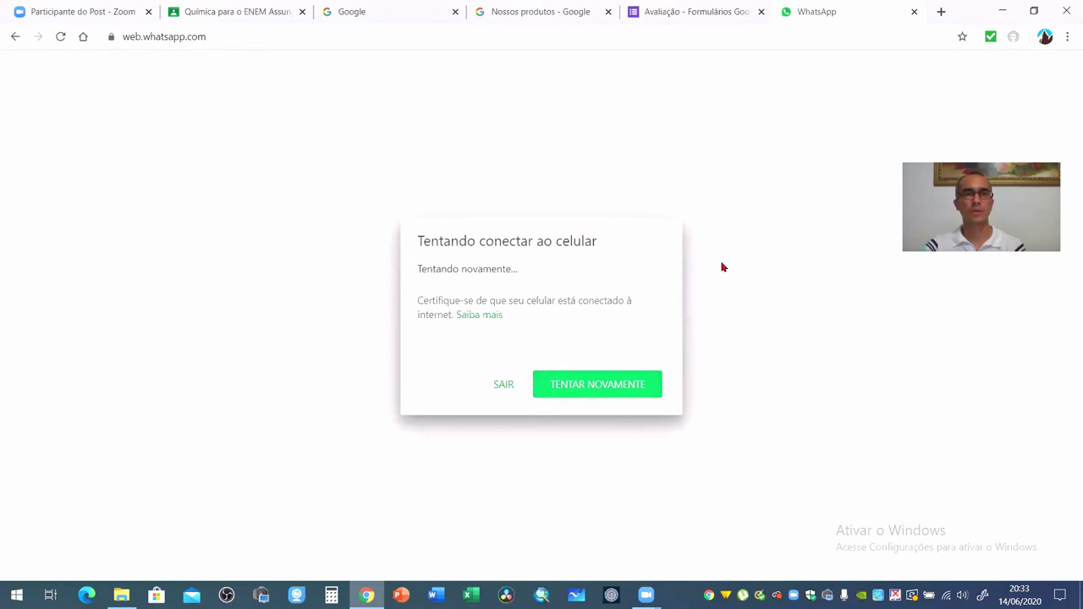
left_click(605, 386)
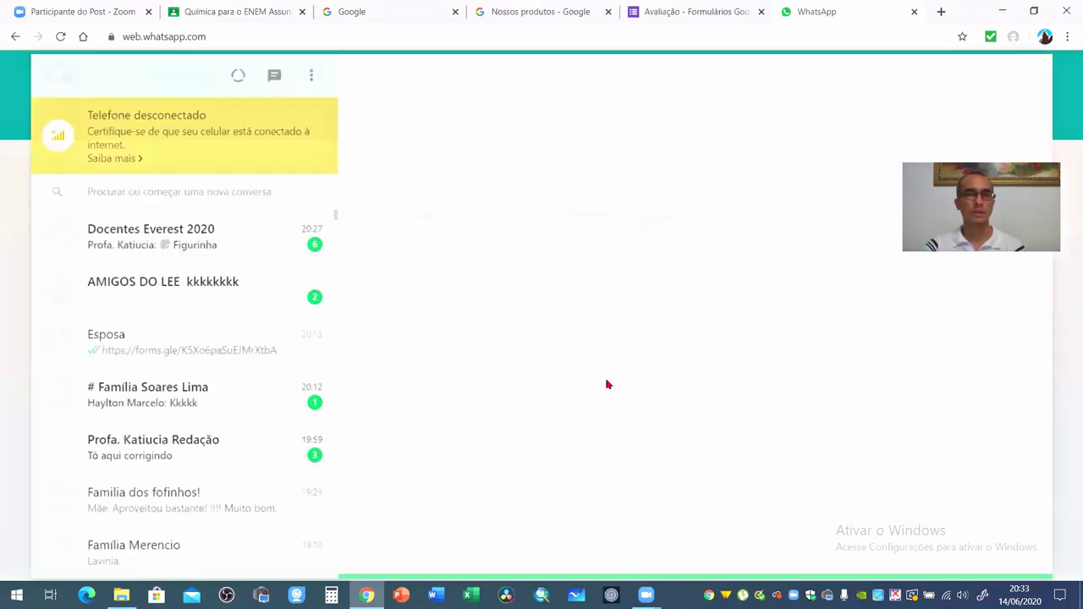
- Send the copied form link as a message in the Esposa chat and return to the Google Forms editor
left_click(200, 267)
left_click(524, 550)
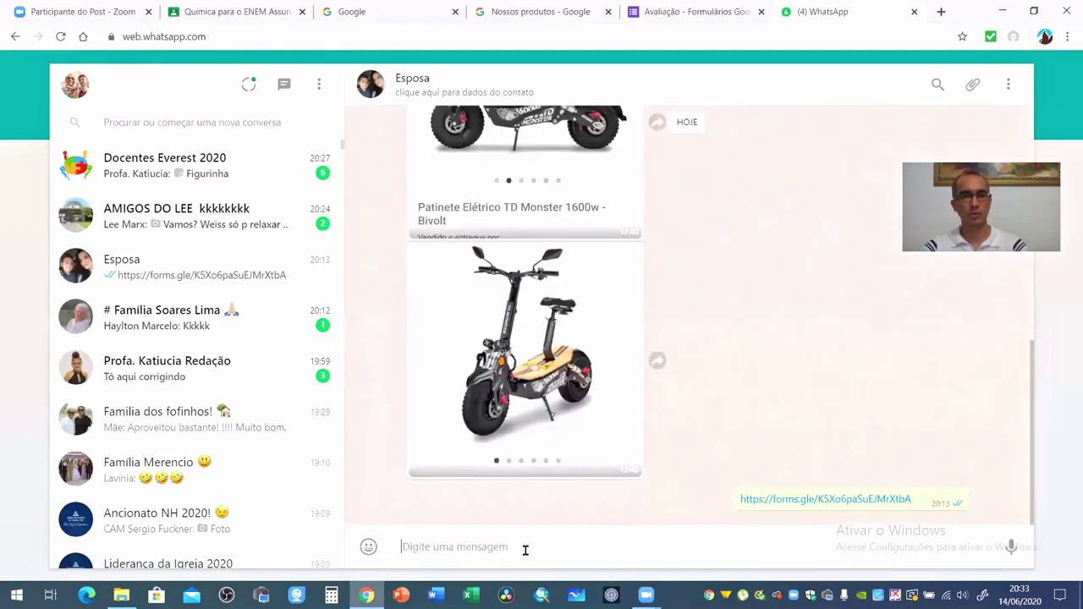
key("ctrl+v")
key("Return")
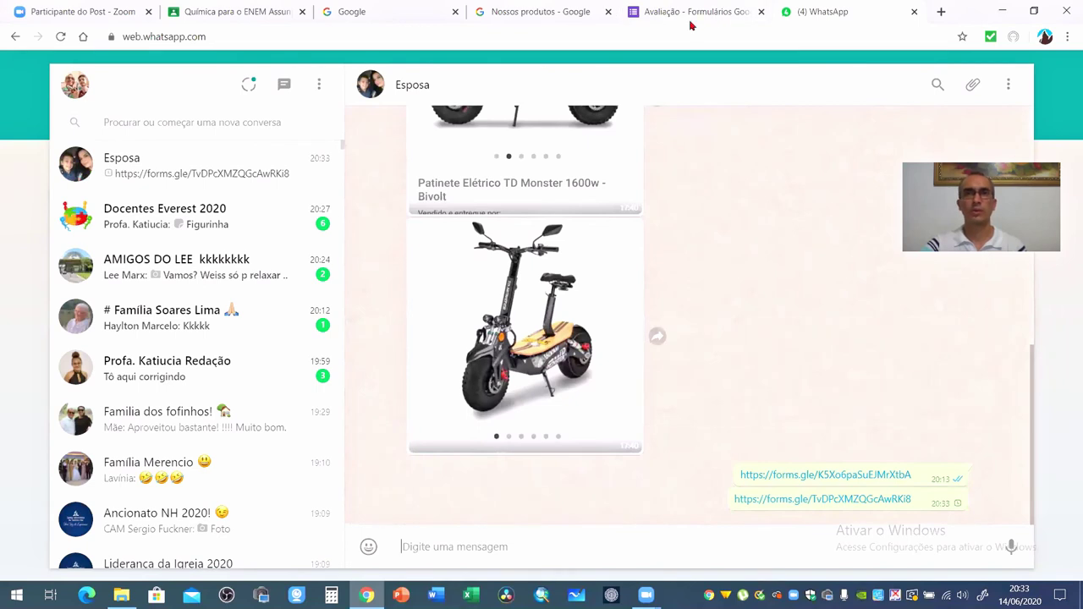
left_click(720, 17)
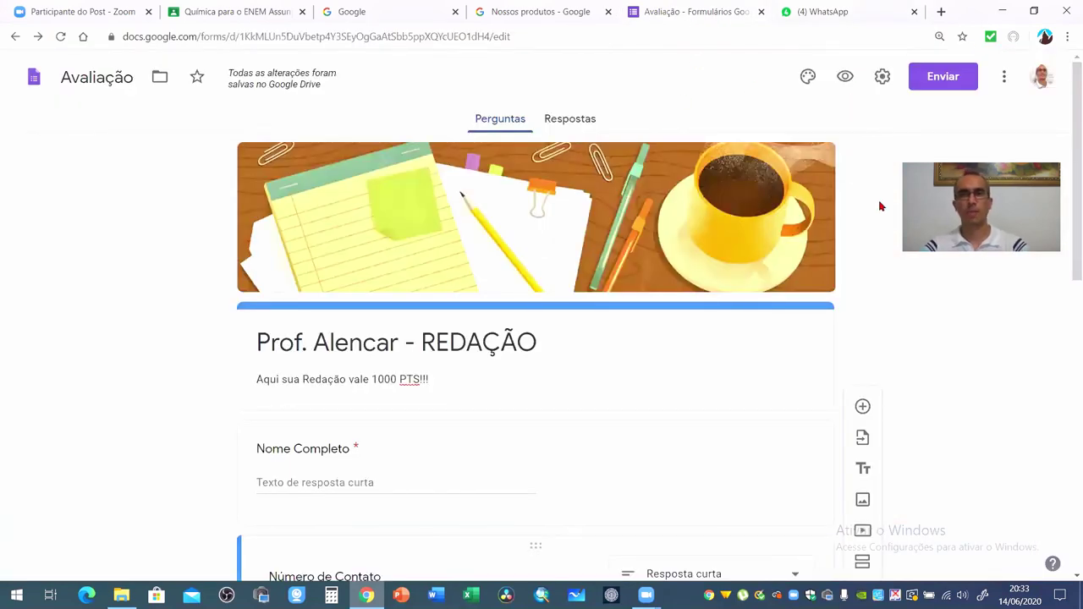